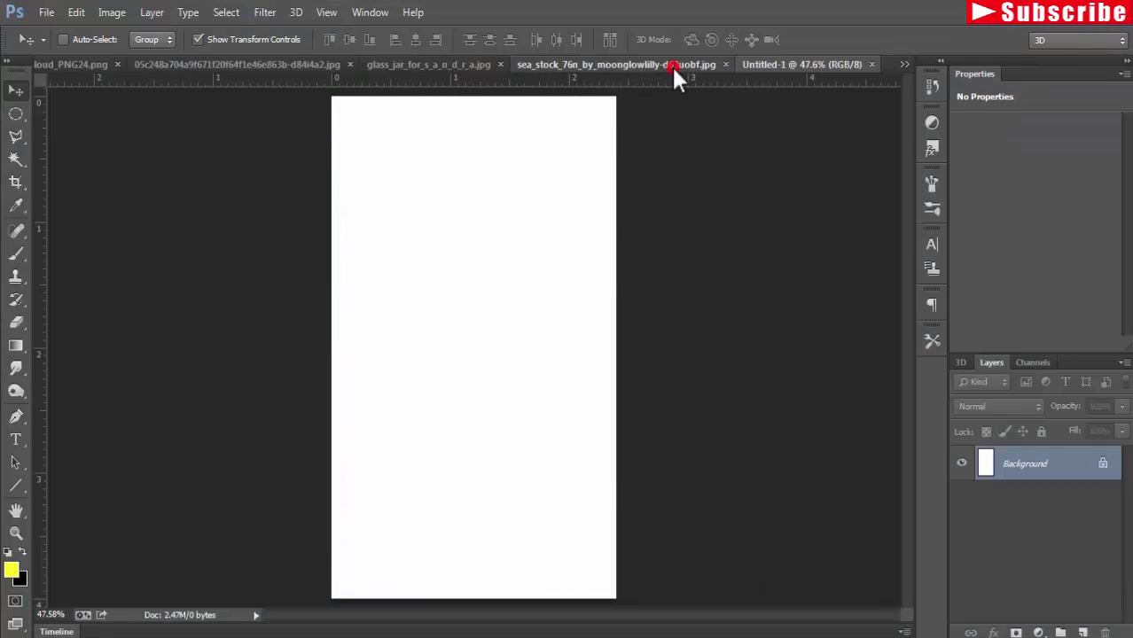
- Switch from the sea photo to the glass_jar document and choose the Pen tool
click(671, 65)
click(411, 64)
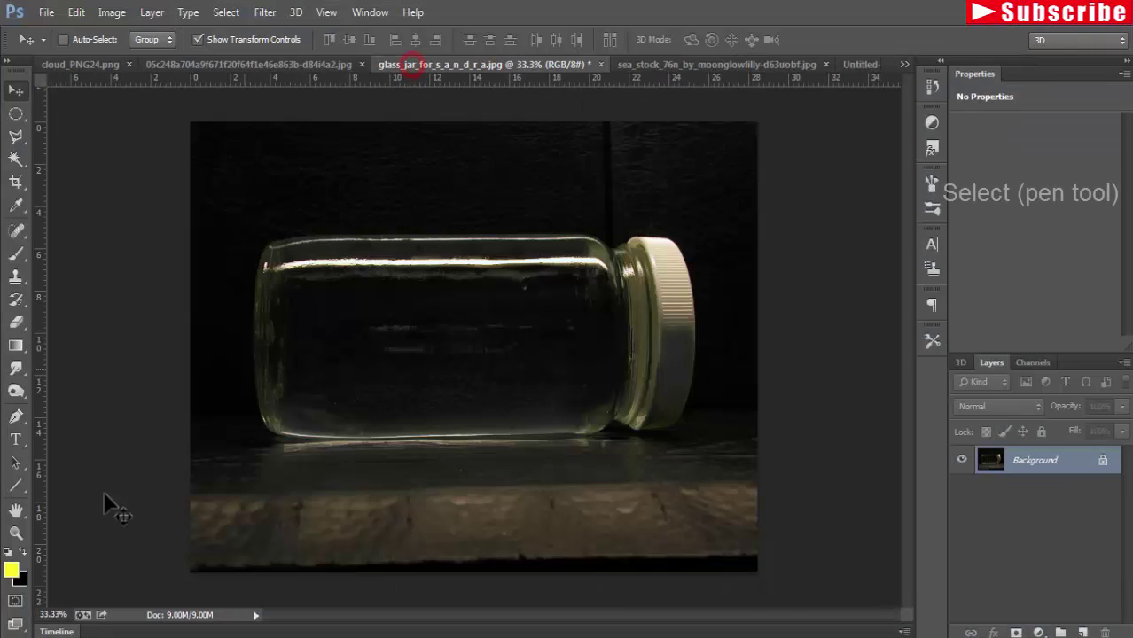
click(17, 415)
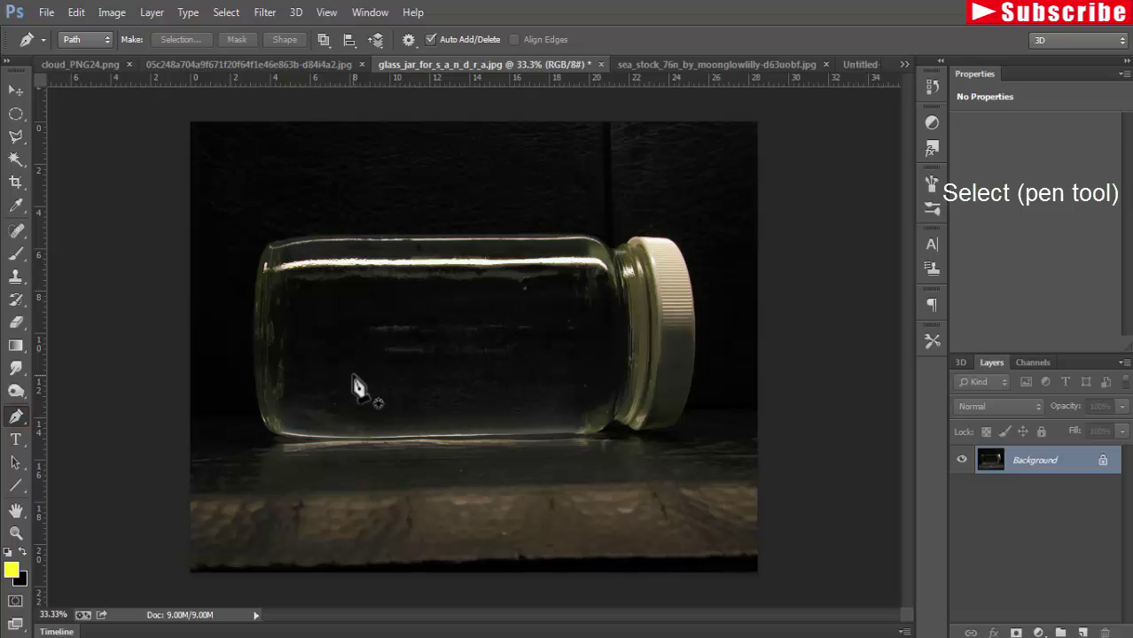
- Zoom in and trace the jar path from the cap's top down its right edge
key(ctrl+plus)
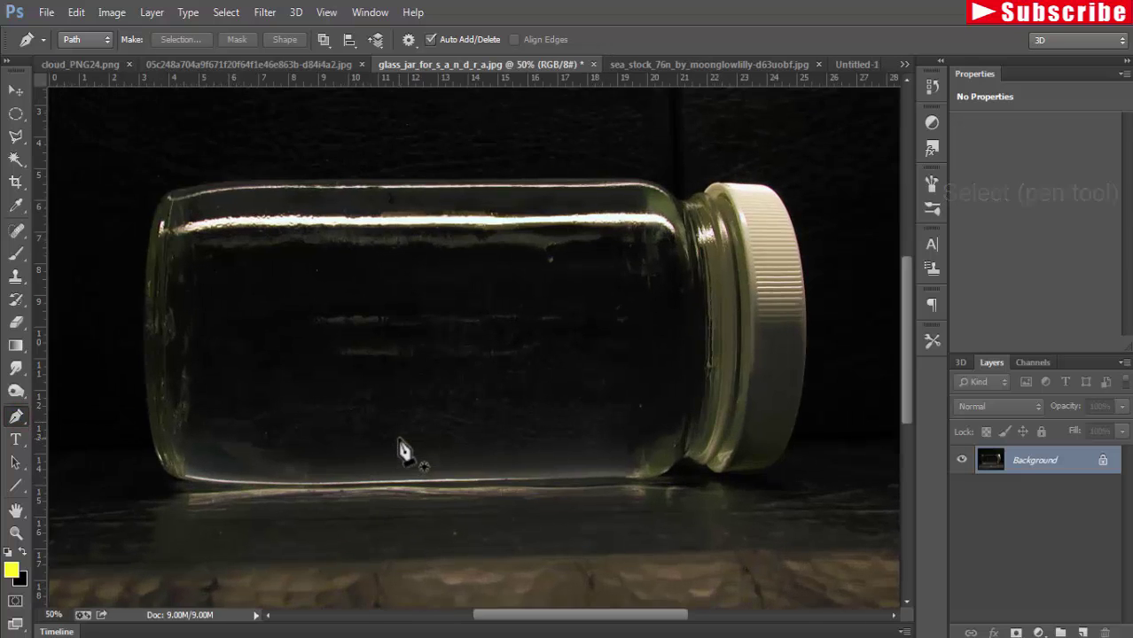
key(ctrl+plus)
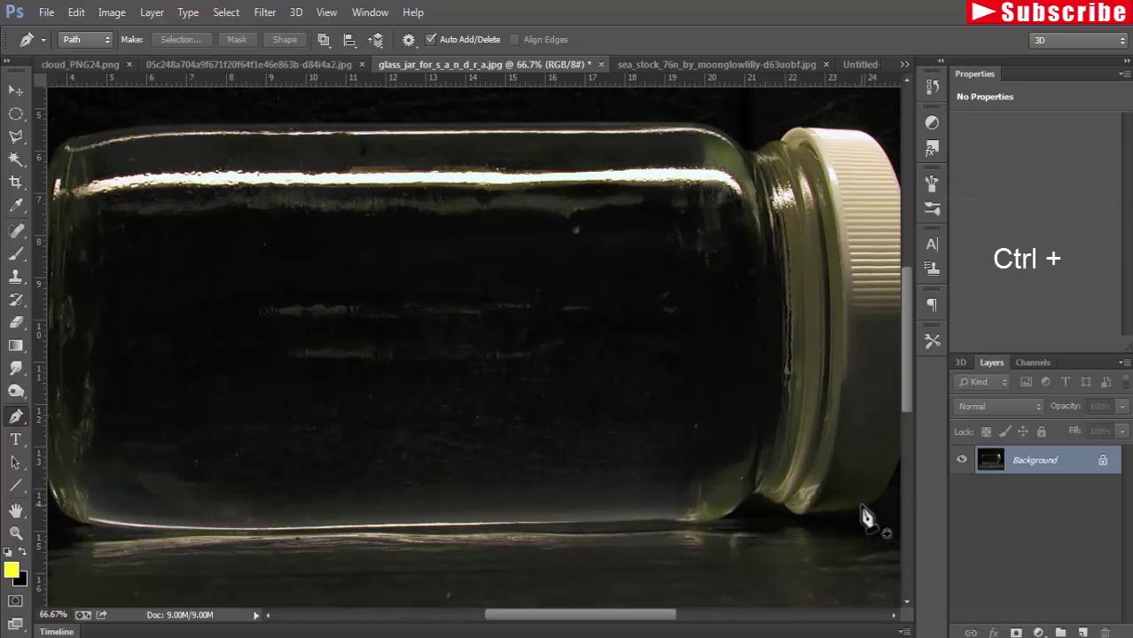
drag(833, 485, 753, 489)
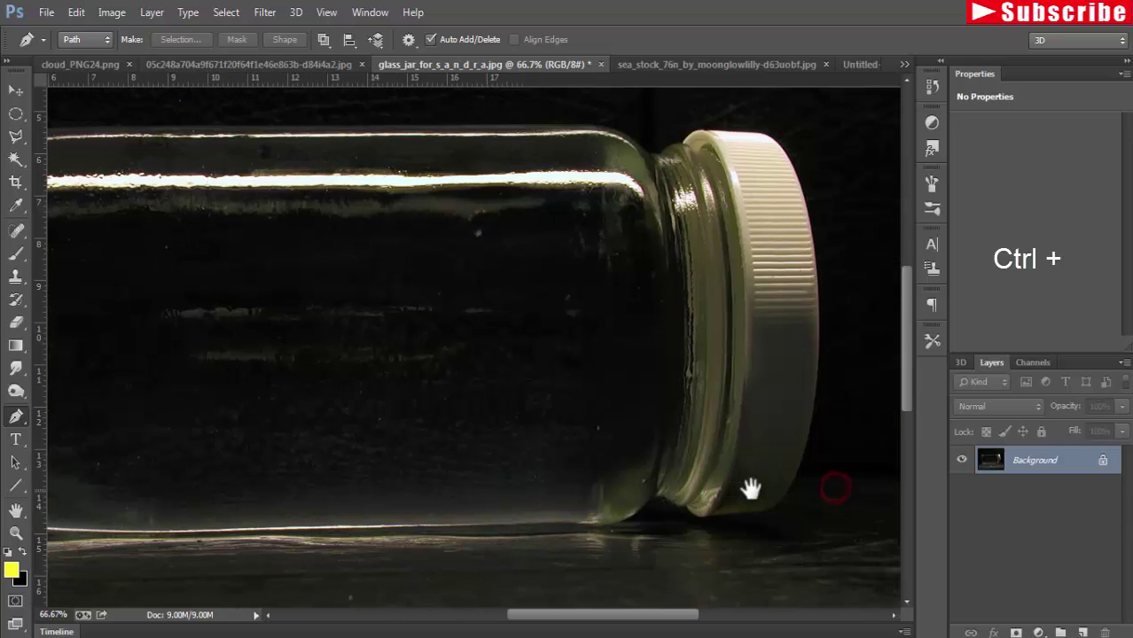
click(773, 138)
click(795, 167)
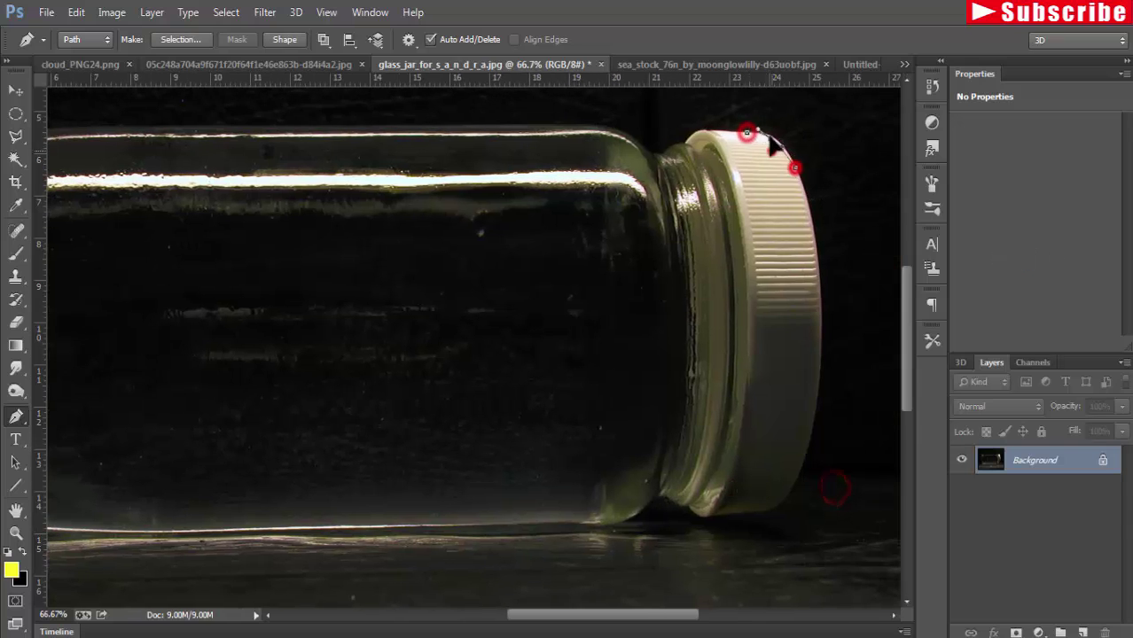
click(816, 247)
click(822, 348)
click(805, 454)
click(766, 510)
click(808, 207)
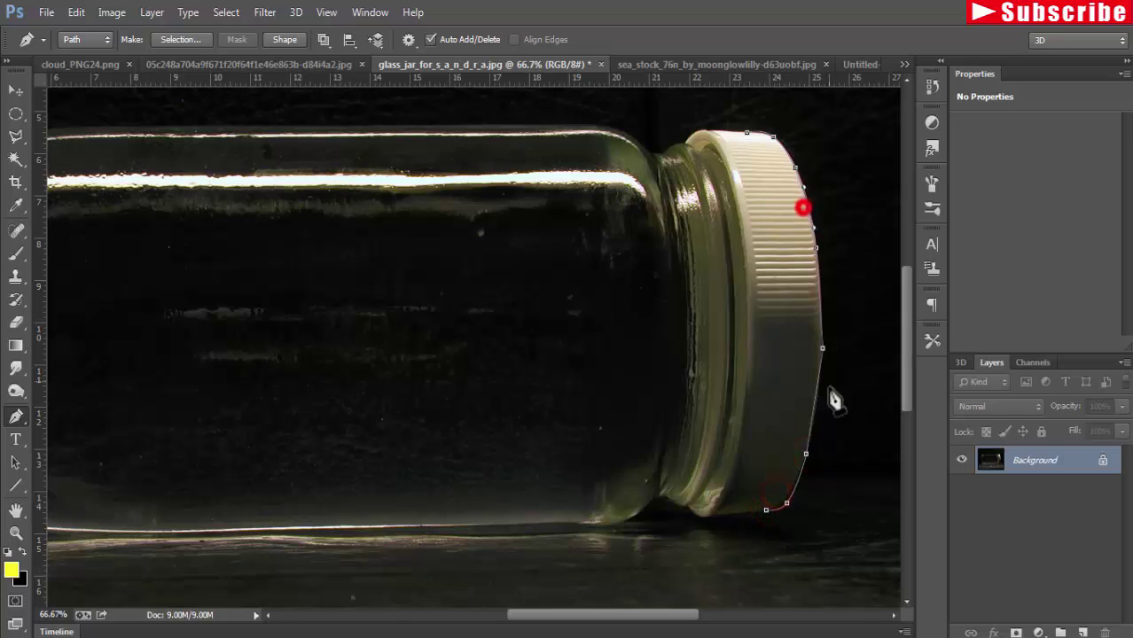
click(810, 346)
click(703, 515)
click(665, 494)
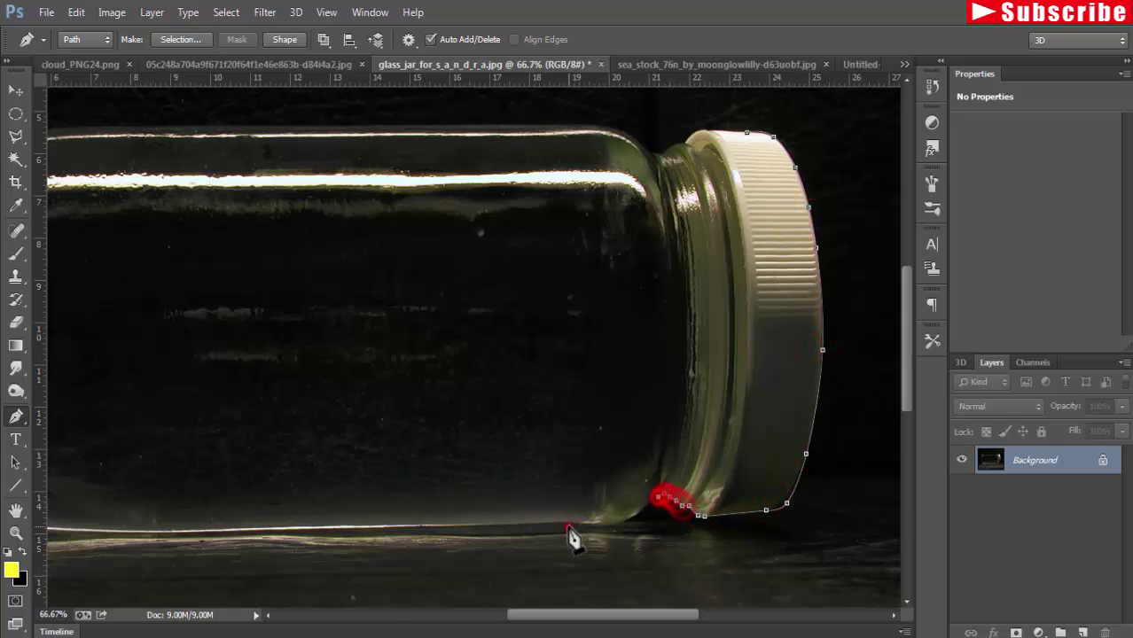
click(616, 519)
- Continue the path around the jar's bottom-left corner and up its left edge
drag(510, 533, 648, 448)
click(453, 451)
click(230, 453)
click(136, 446)
click(83, 388)
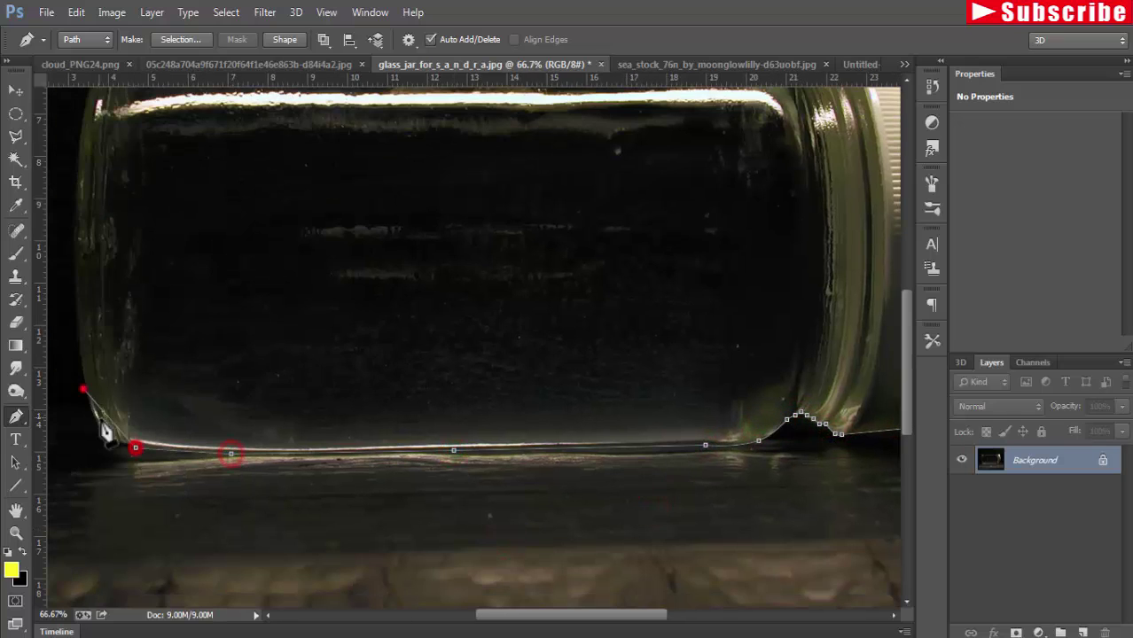
click(108, 416)
drag(135, 452, 214, 528)
click(155, 301)
click(156, 394)
click(168, 175)
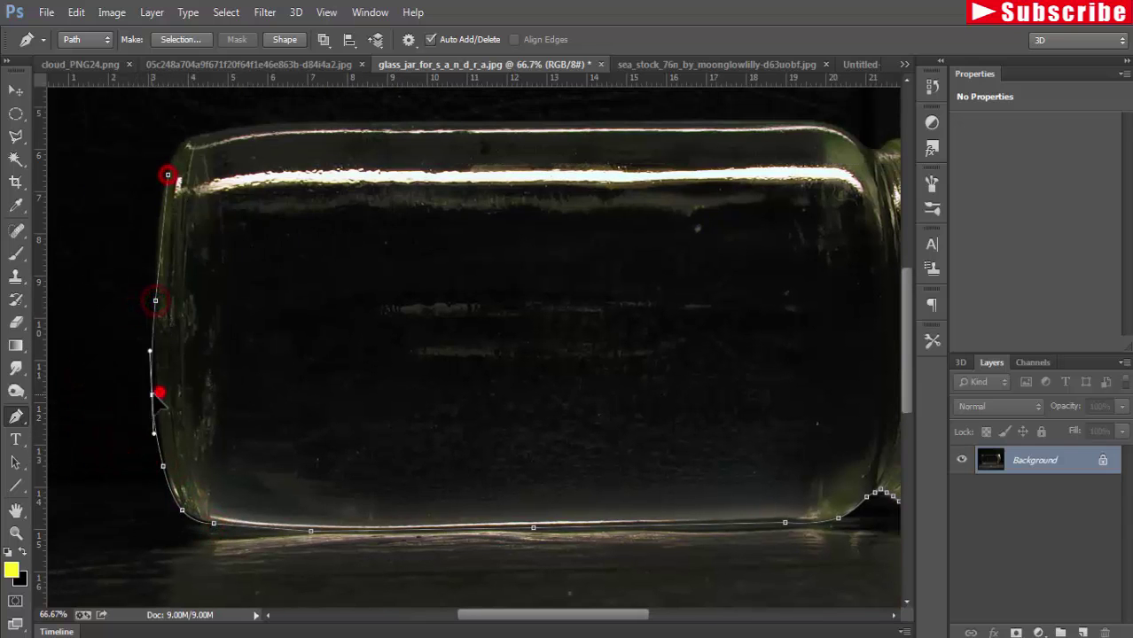
click(158, 233)
click(210, 124)
- Trace along the jar's top edge and neck to close the path around jar and cap
click(274, 124)
click(503, 123)
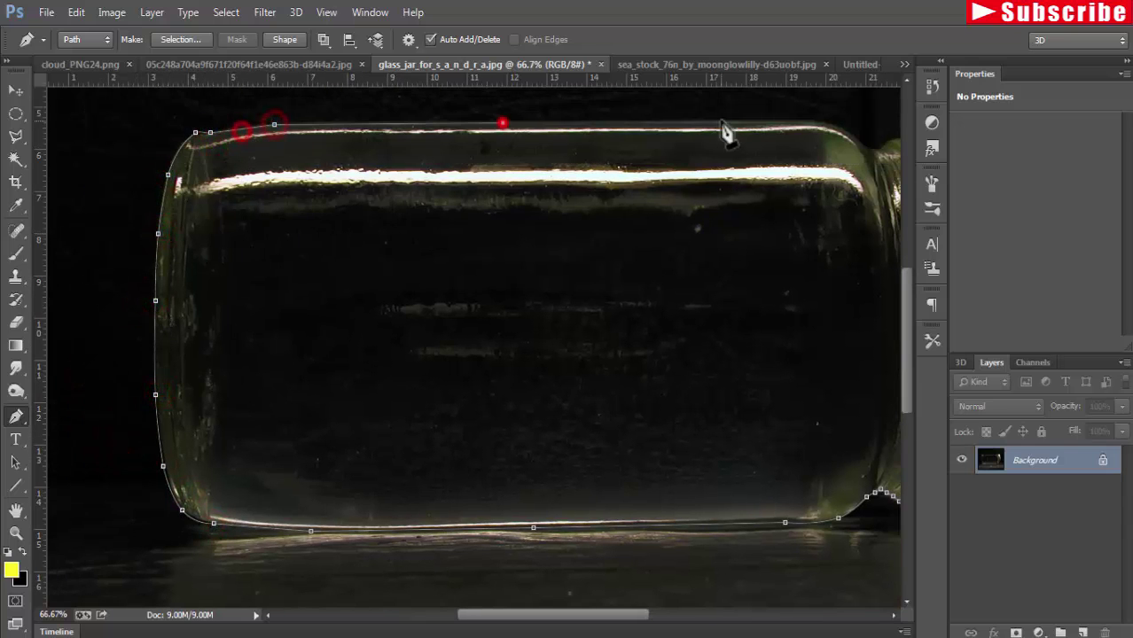
click(720, 121)
click(799, 121)
click(867, 153)
mouse_move(675, 282)
mouse_down()
mouse_move(554, 326)
mouse_move(331, 363)
mouse_up()
click(568, 210)
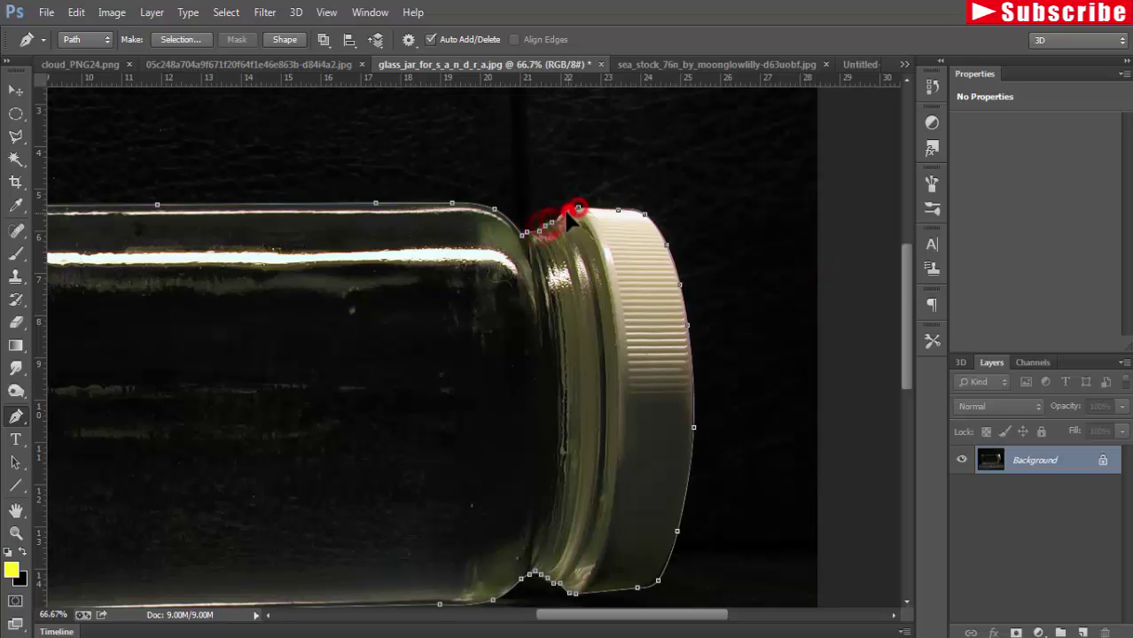
click(616, 210)
- Convert the closed jar path into an active selection with 0 feather radius
key(ctrl+minus)
key(ctrl+minus)
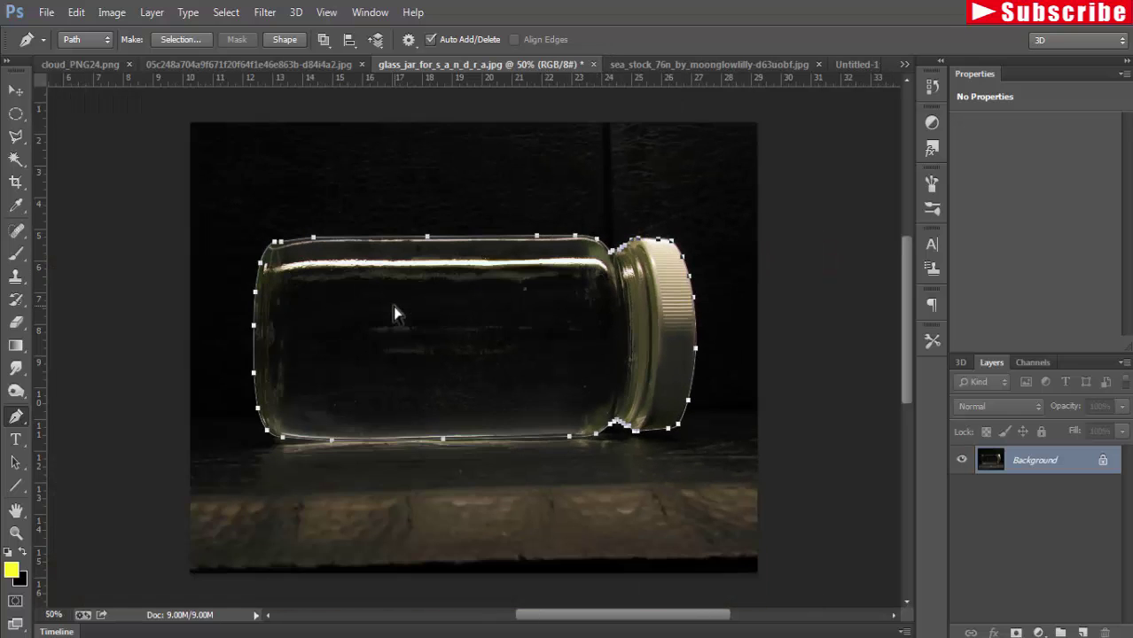
right_click(453, 299)
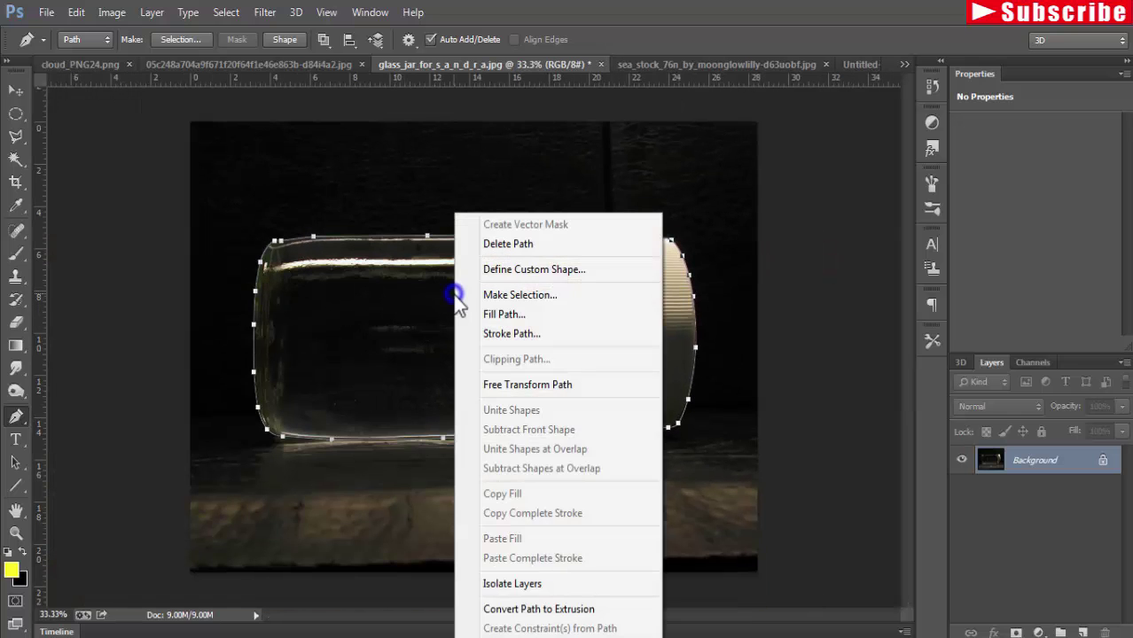
click(542, 295)
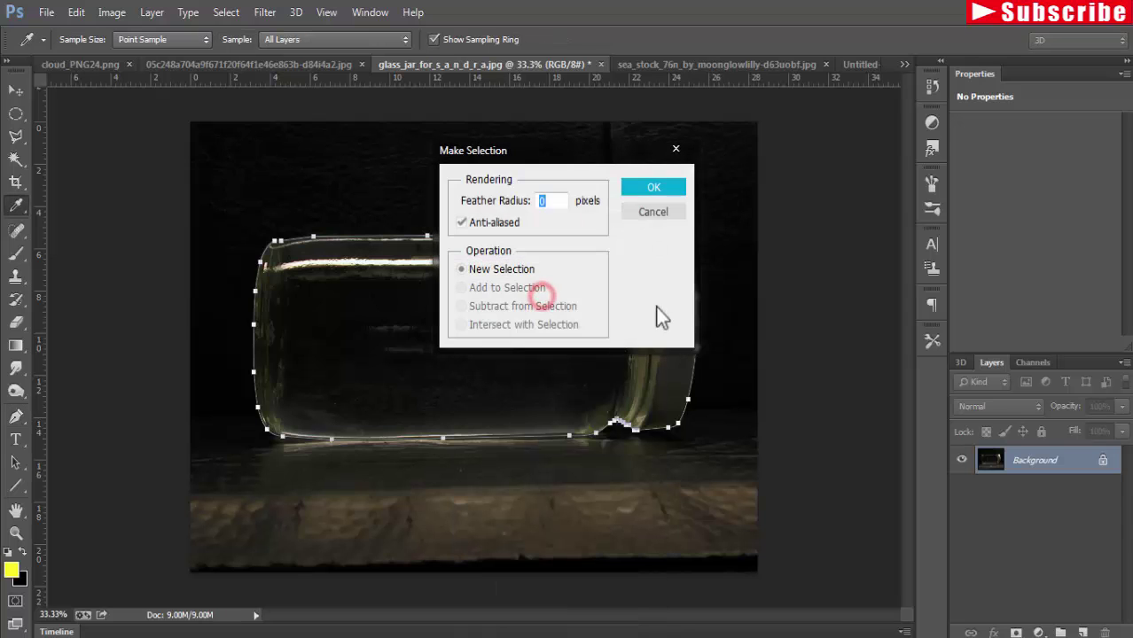
click(641, 187)
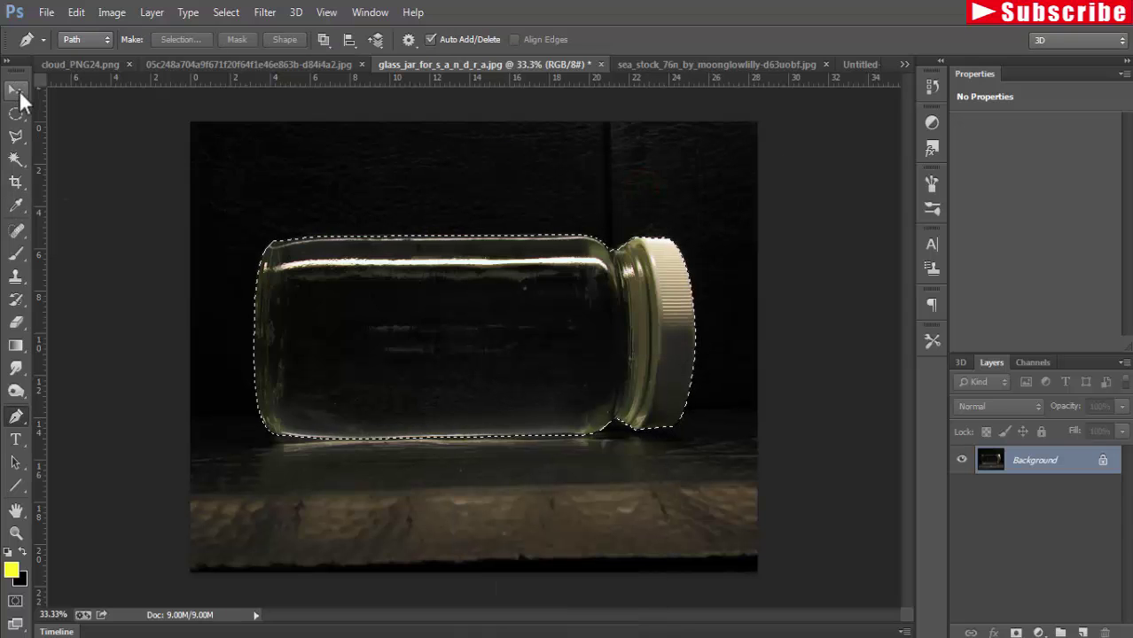
click(19, 90)
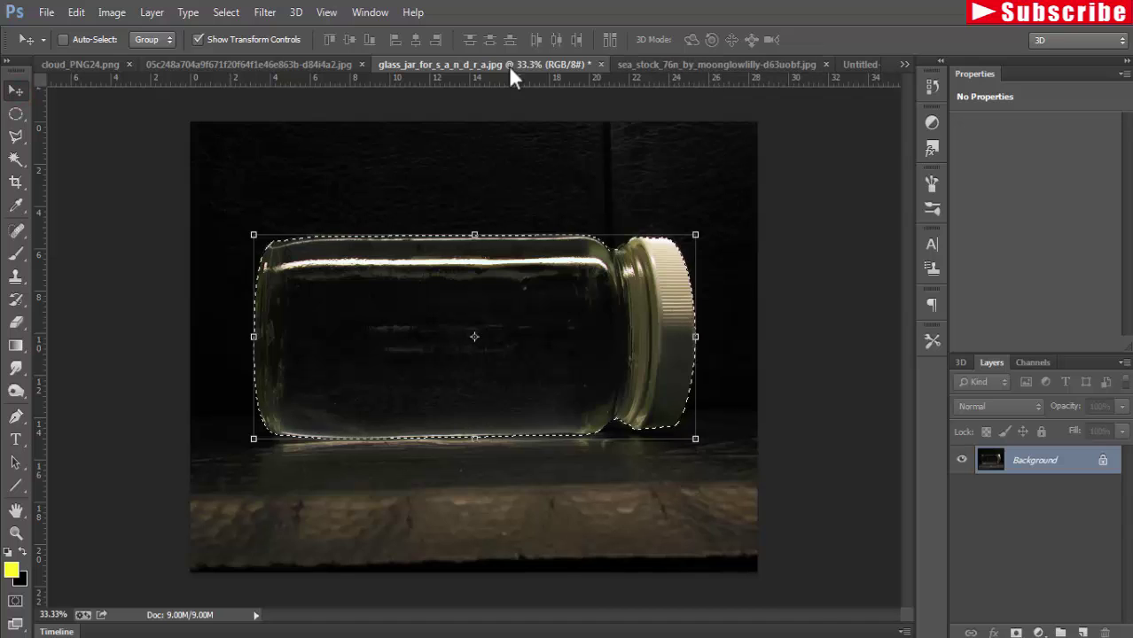
- Copy the selected jar into the blank Untitled-1 canvas as Layer 1
drag(508, 65, 982, 177)
drag(1014, 142, 917, 137)
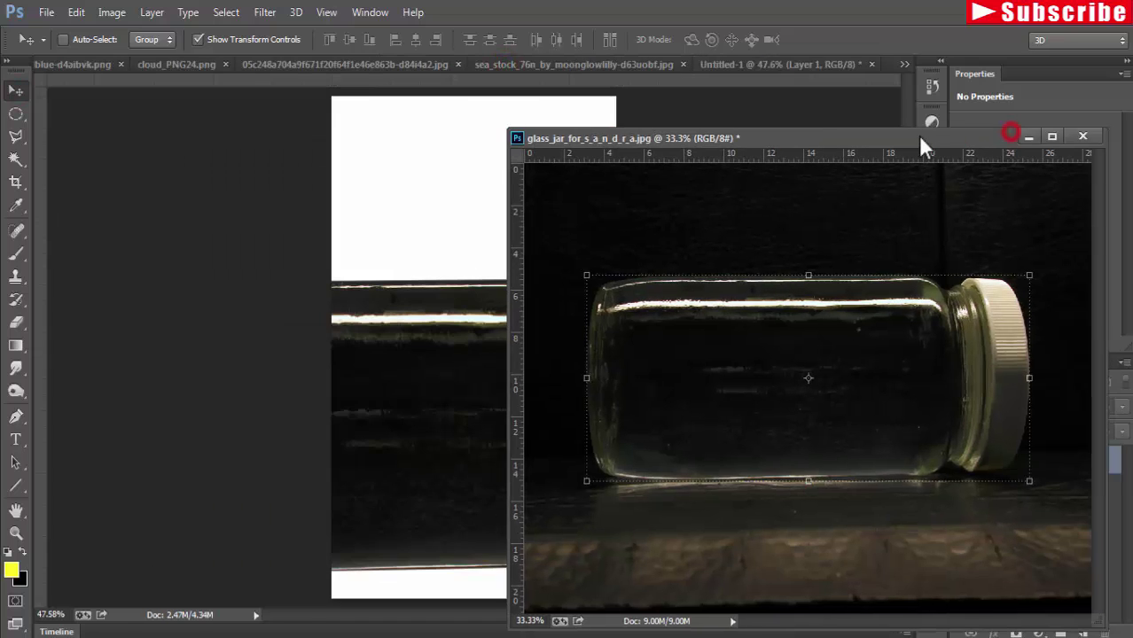
click(1022, 130)
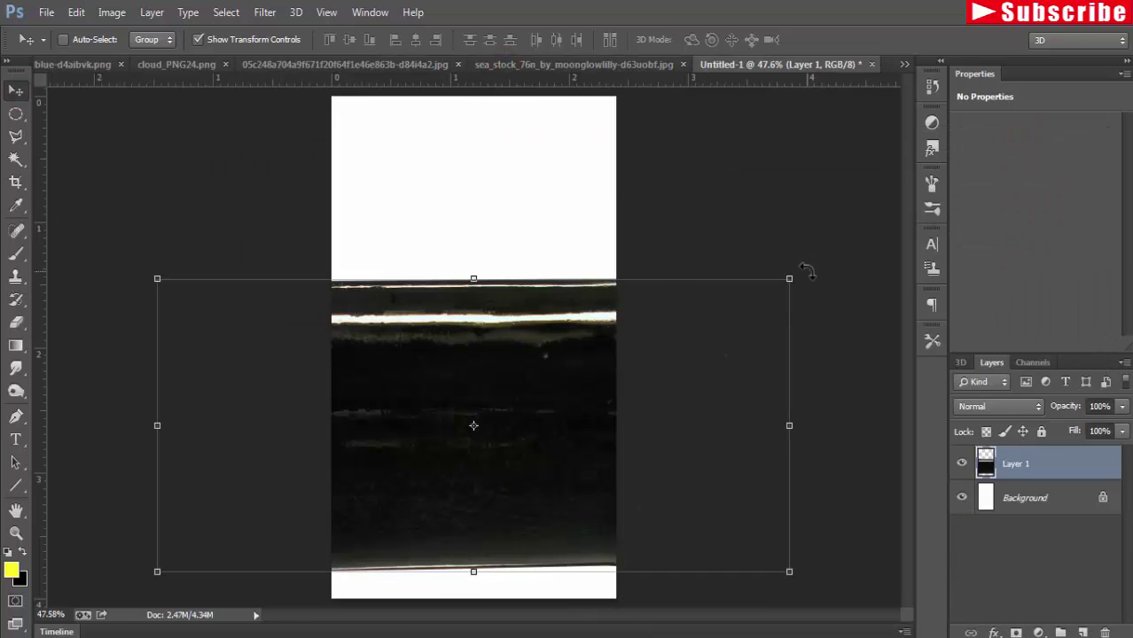
- Rotate the jar about 90° upright and scale it to fill the canvas
drag(804, 271, 364, 161)
mouse_move(608, 94)
mouse_down()
mouse_move(606, 184)
mouse_move(614, 177)
mouse_up()
drag(532, 367, 543, 286)
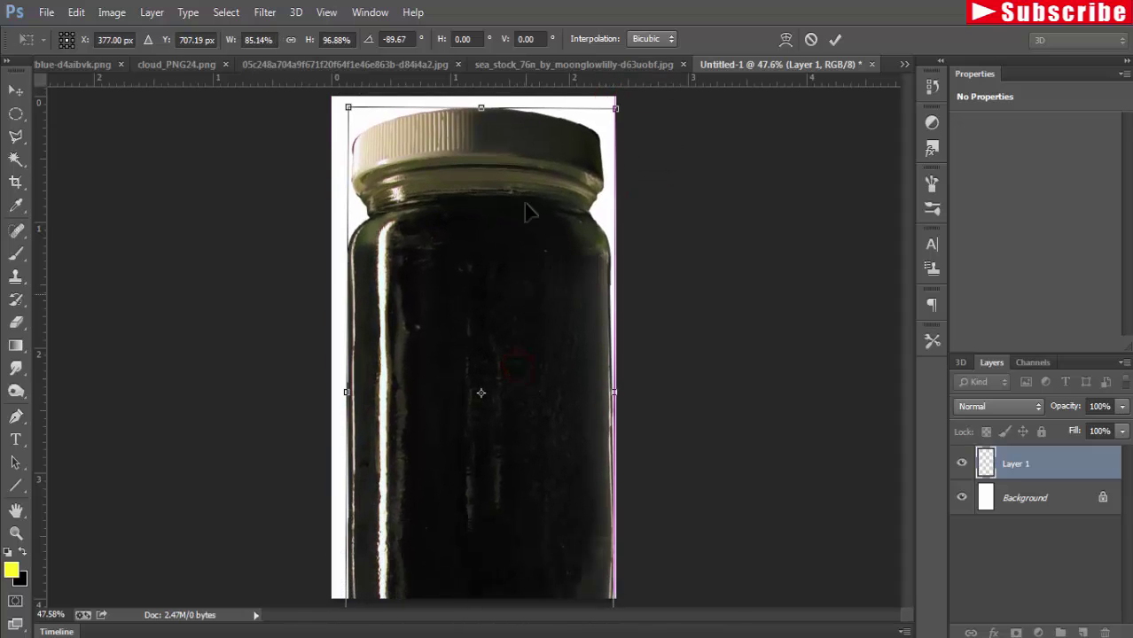
drag(483, 106, 481, 177)
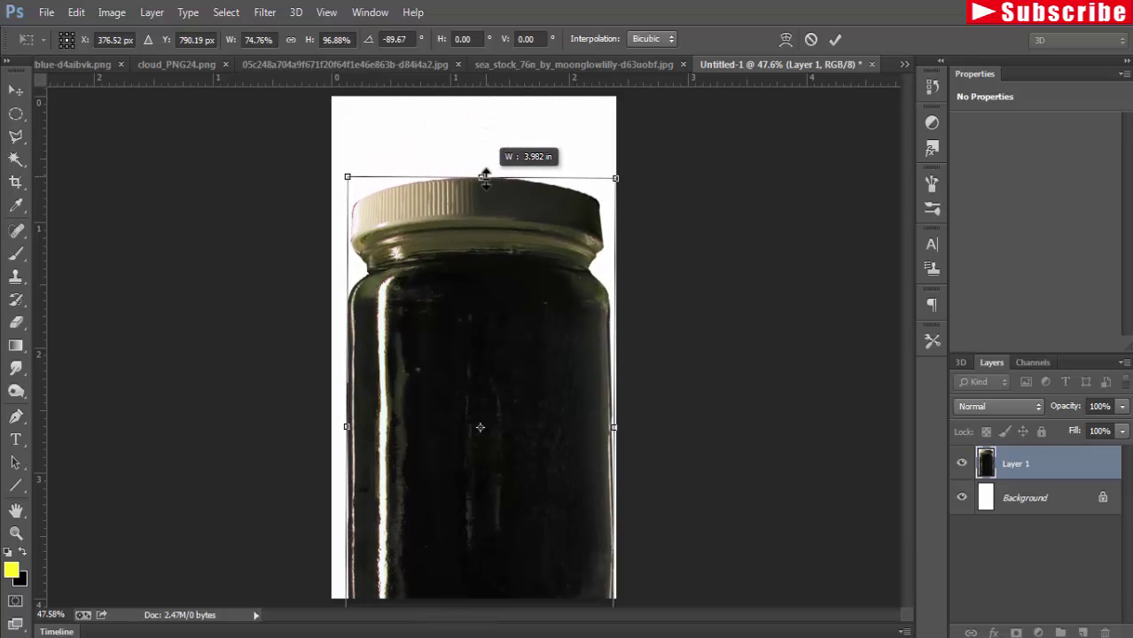
drag(515, 372, 513, 293)
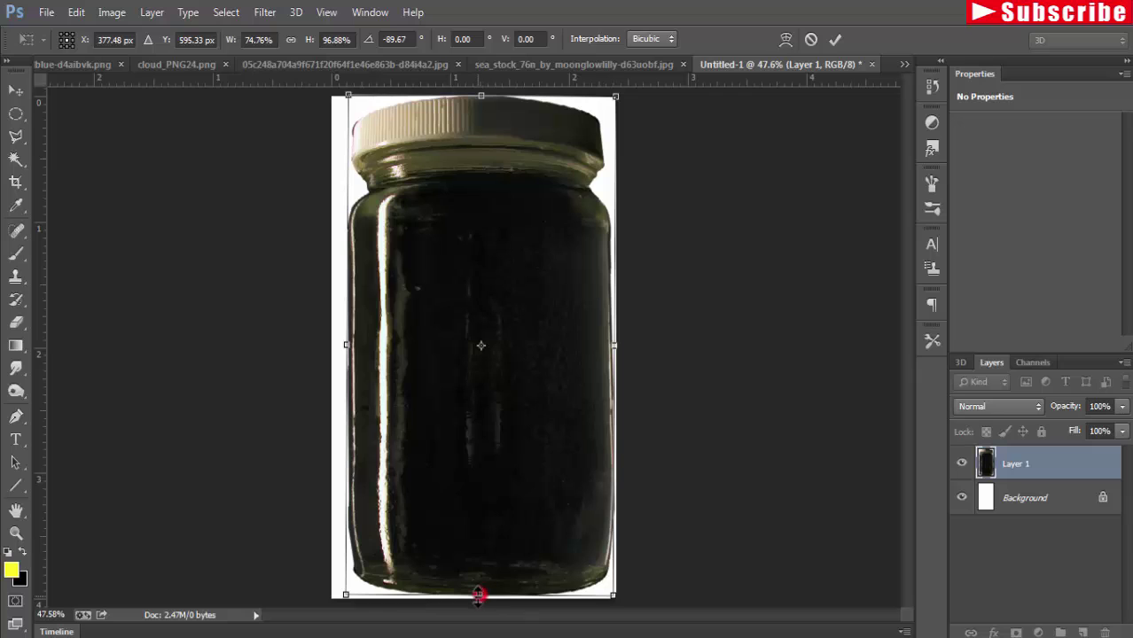
drag(477, 593, 479, 599)
drag(529, 412, 522, 424)
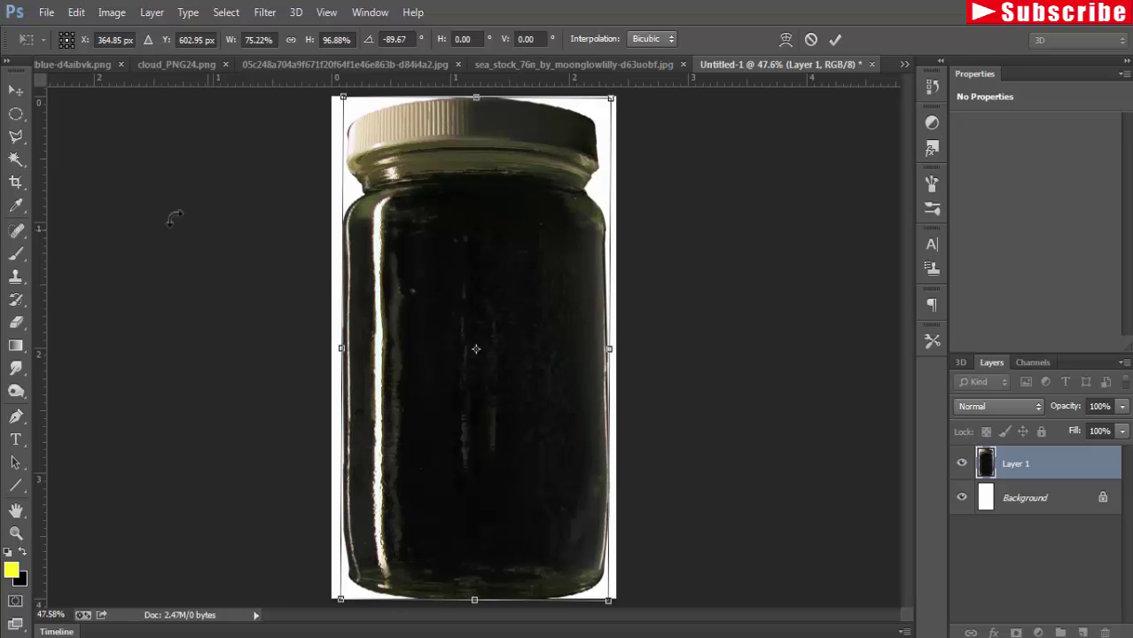
click(16, 93)
click(493, 262)
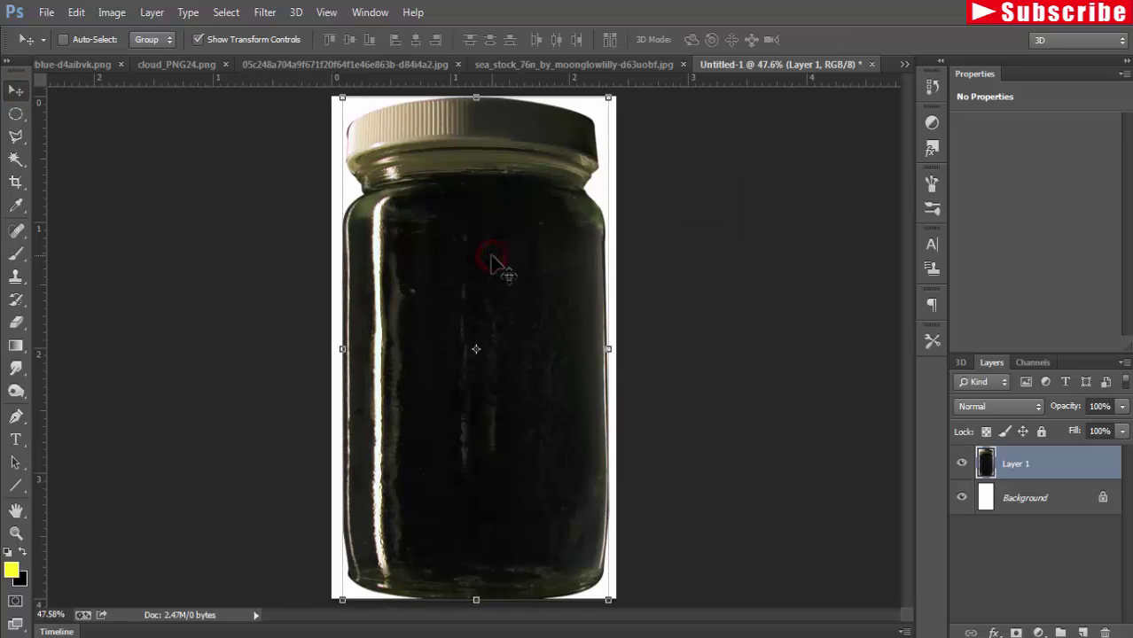
- In the sea photo, trace a Pen path along the waterline, closed along the bottom
click(567, 64)
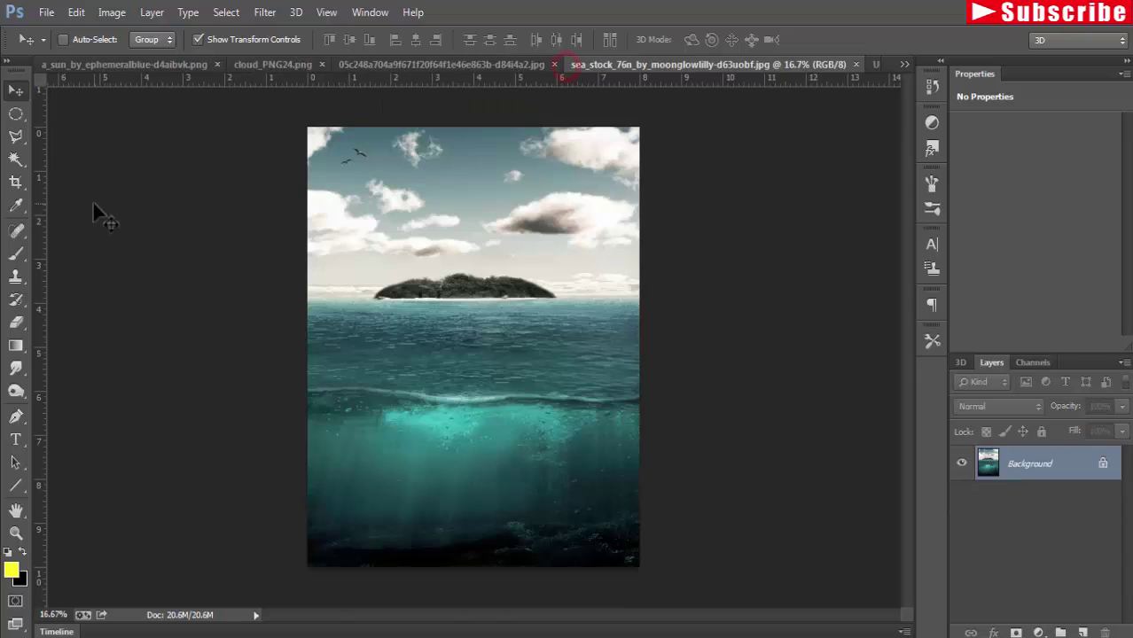
click(17, 419)
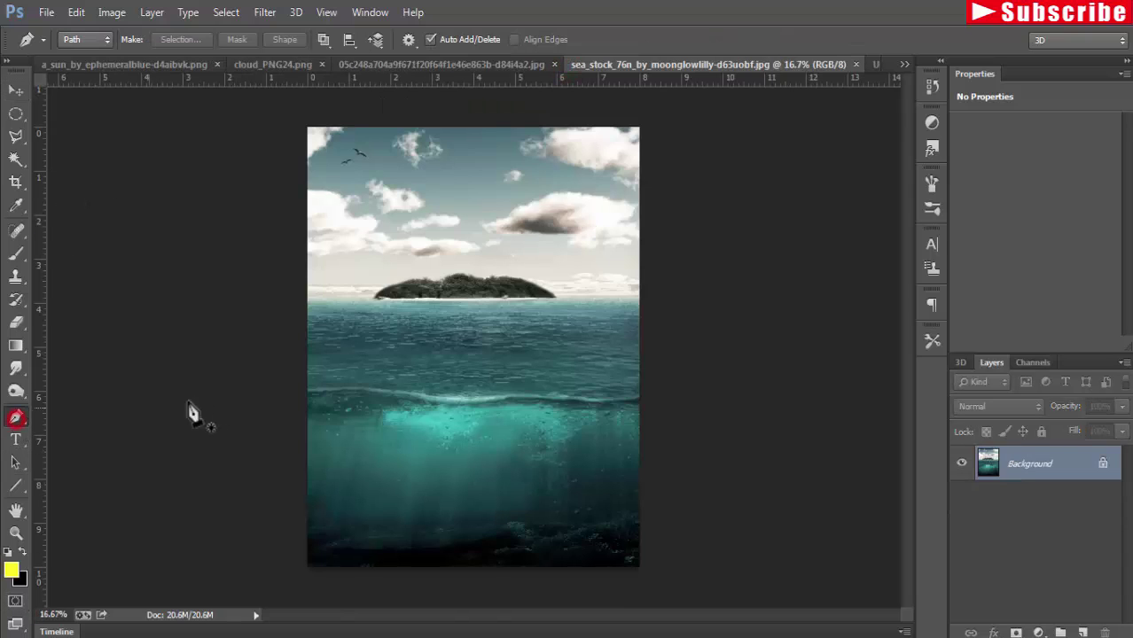
mouse_move(307, 390)
mouse_down()
mouse_move(578, 406)
mouse_move(644, 389)
mouse_up()
click(640, 565)
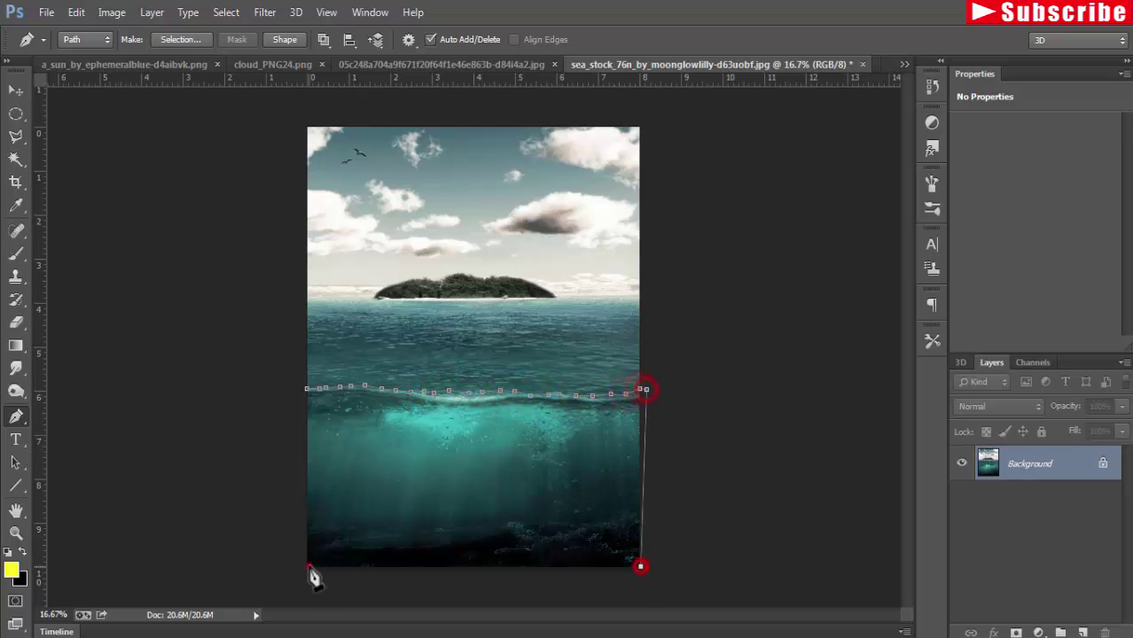
click(309, 566)
click(304, 390)
- Turn the waterline path into a selection of the underwater half and float the sea window
right_click(435, 459)
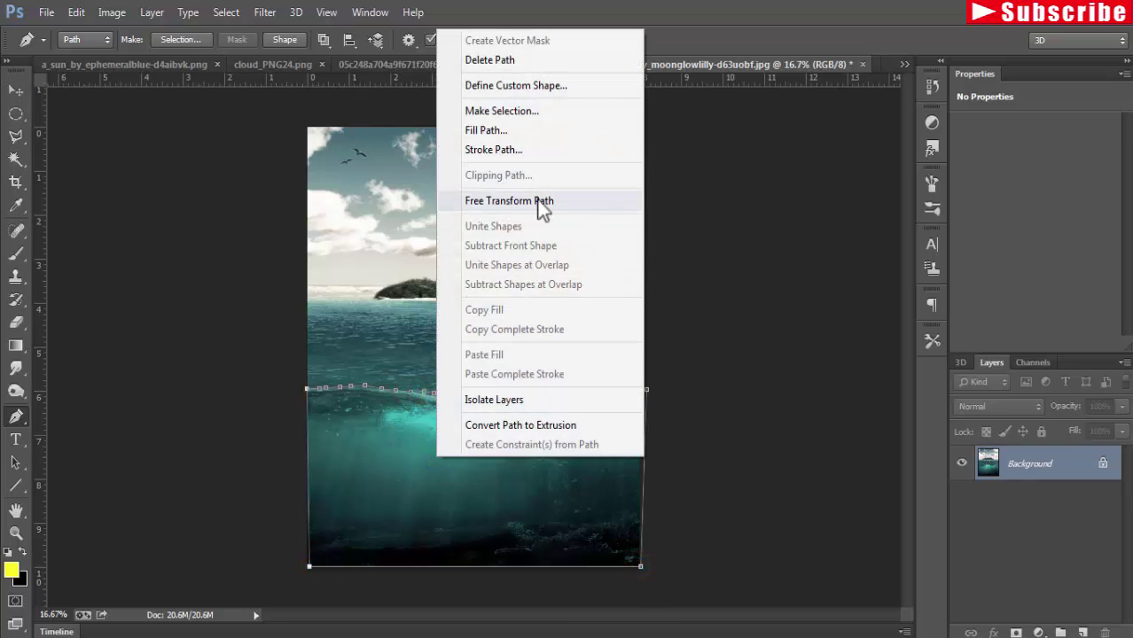
click(590, 112)
click(654, 193)
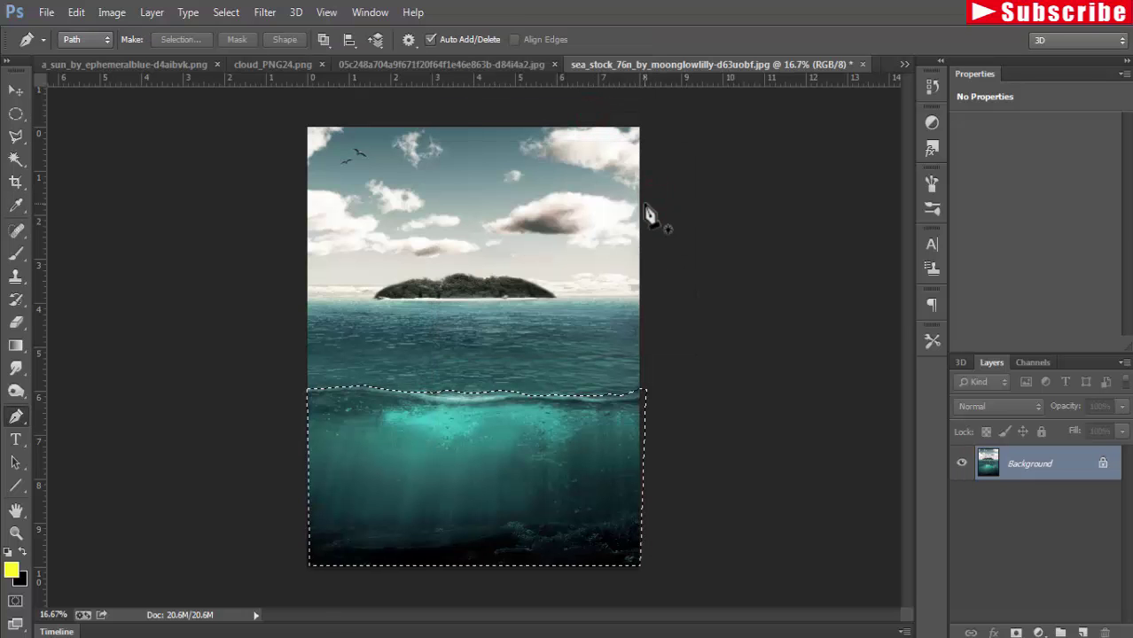
drag(657, 64, 654, 128)
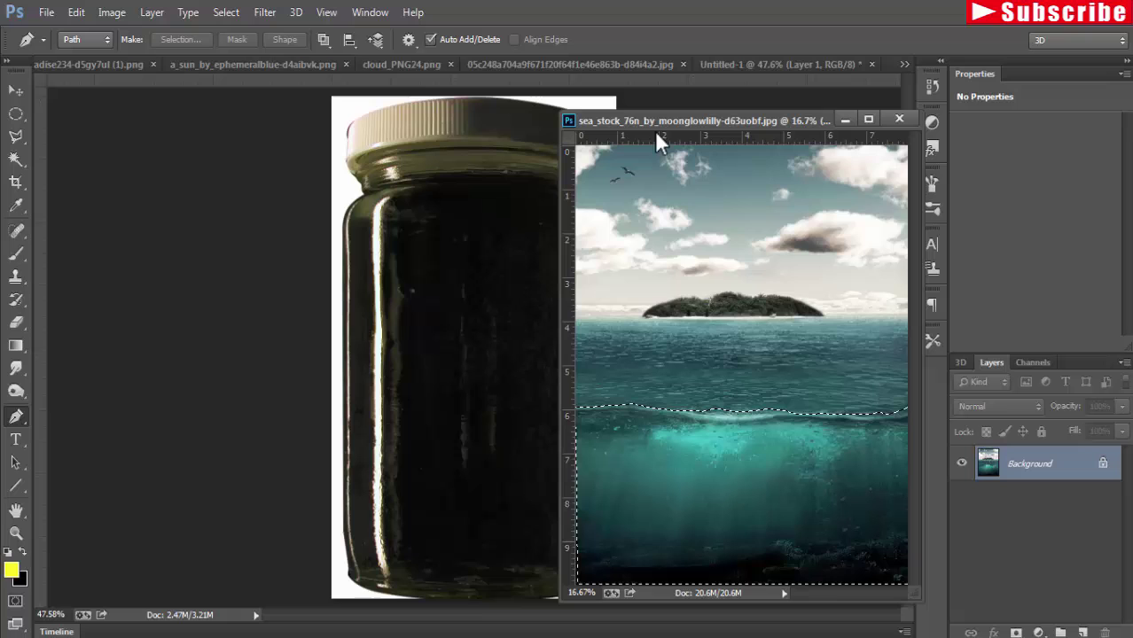
- Bring the underwater selection into the jar document as Layer 2, scaled to a strip at the jar's bottom
click(16, 89)
drag(844, 474, 494, 455)
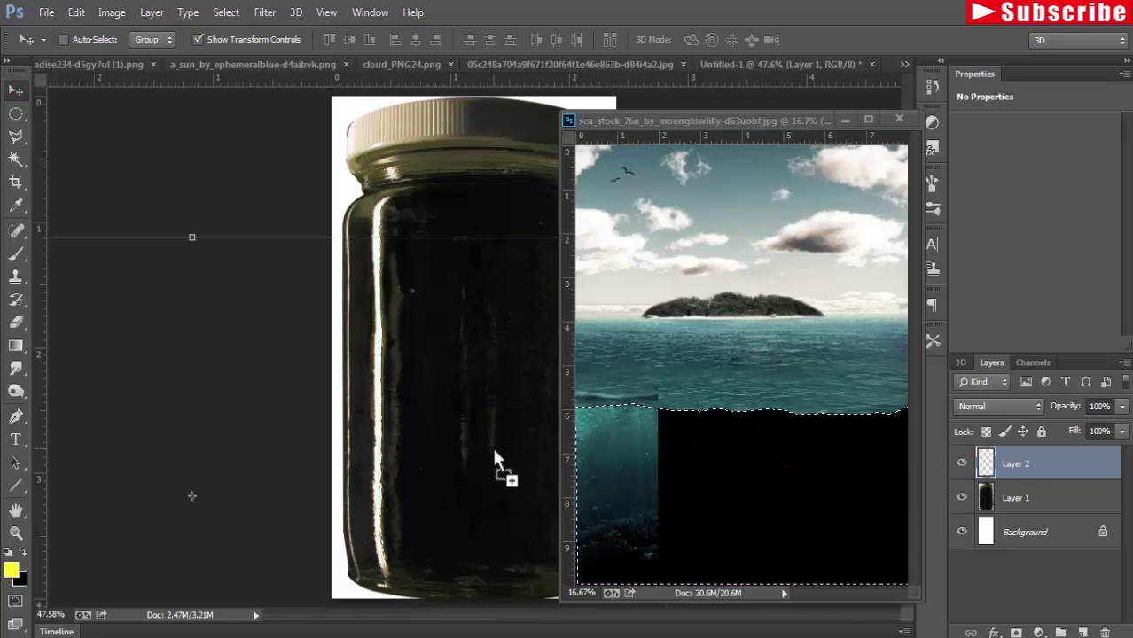
click(842, 114)
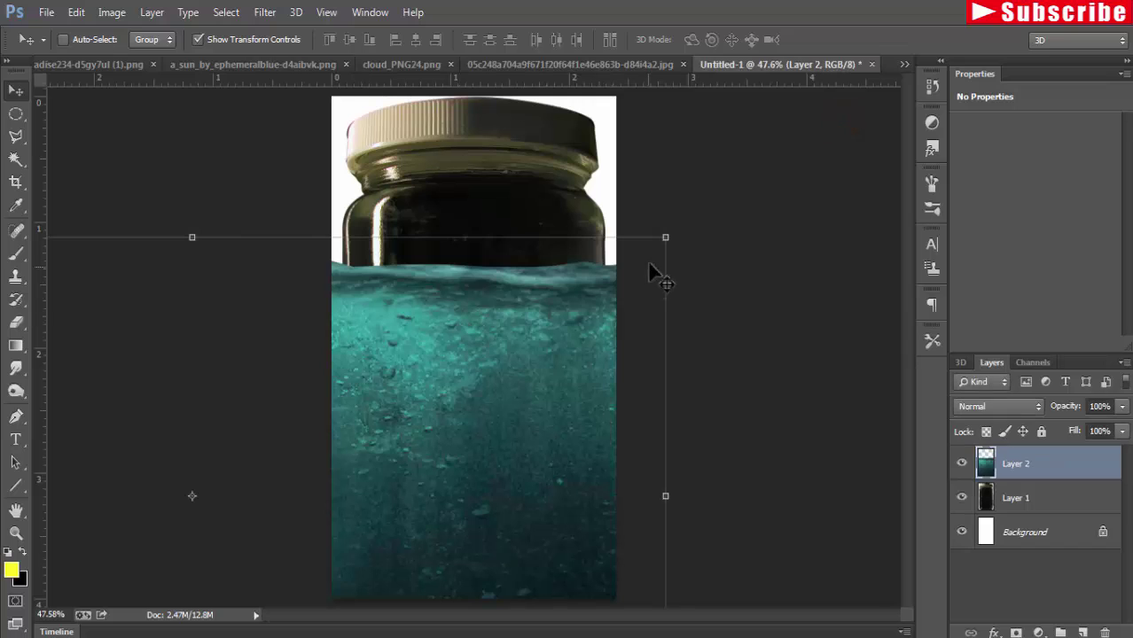
mouse_move(665, 240)
mouse_down()
mouse_move(277, 501)
mouse_move(386, 512)
mouse_move(449, 553)
mouse_move(430, 571)
mouse_move(615, 561)
mouse_up()
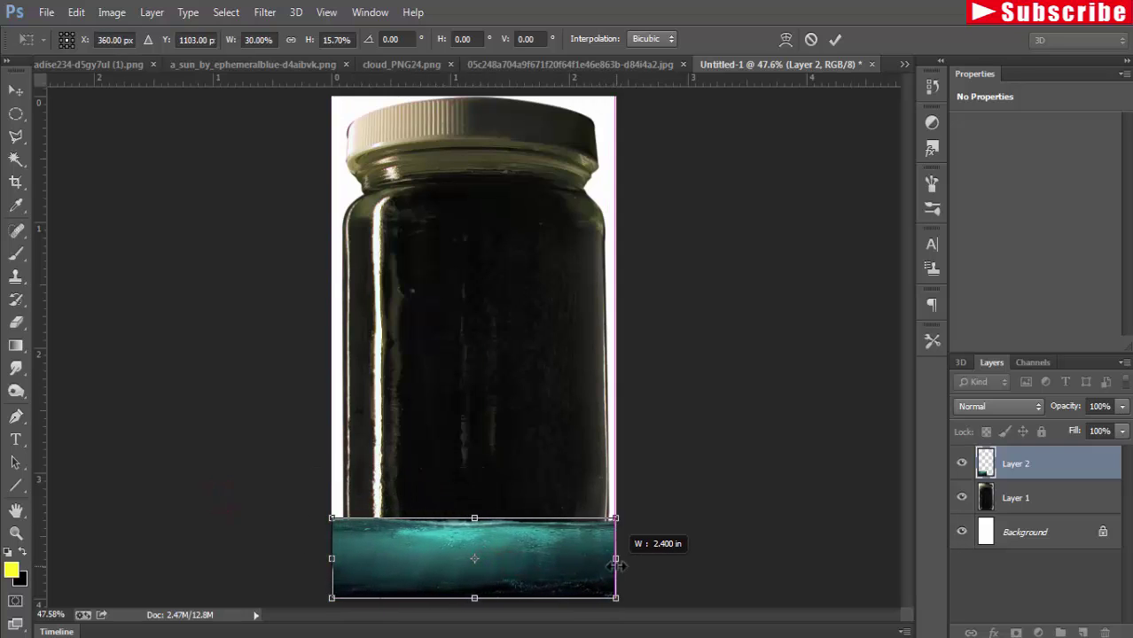
drag(467, 516, 469, 479)
click(16, 91)
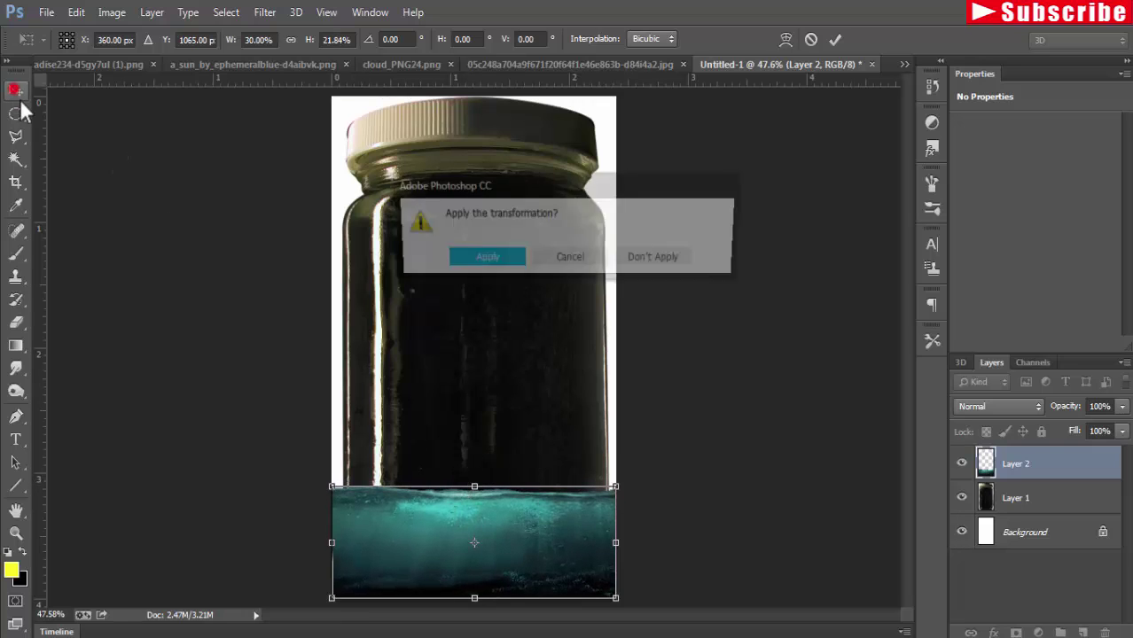
click(486, 257)
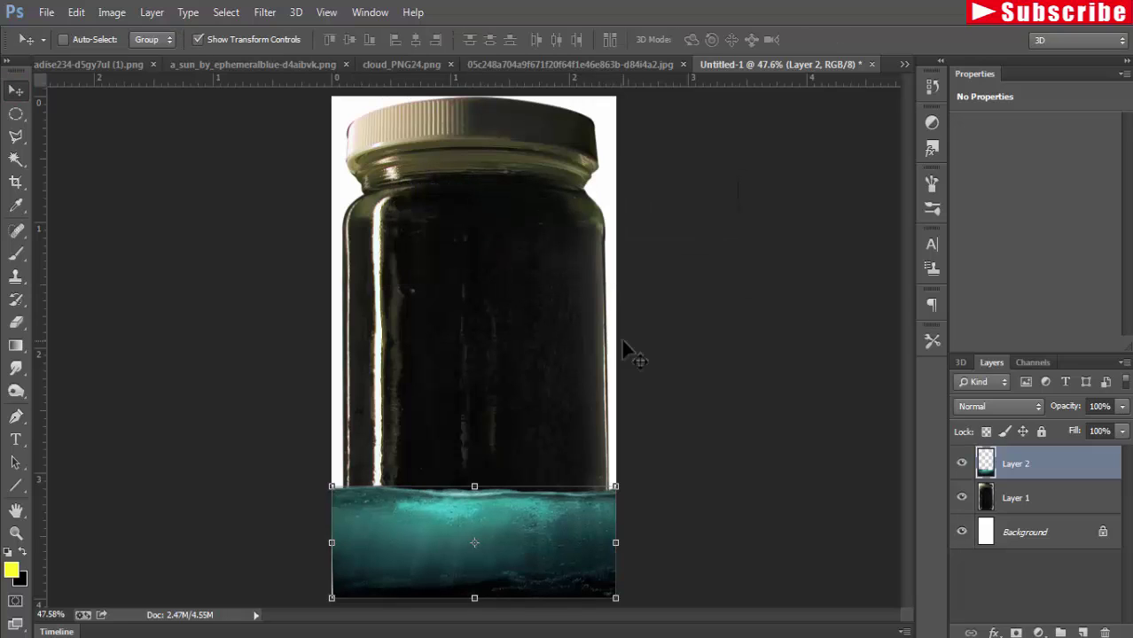
- Desaturate the jar layer so it turns grey
click(1017, 499)
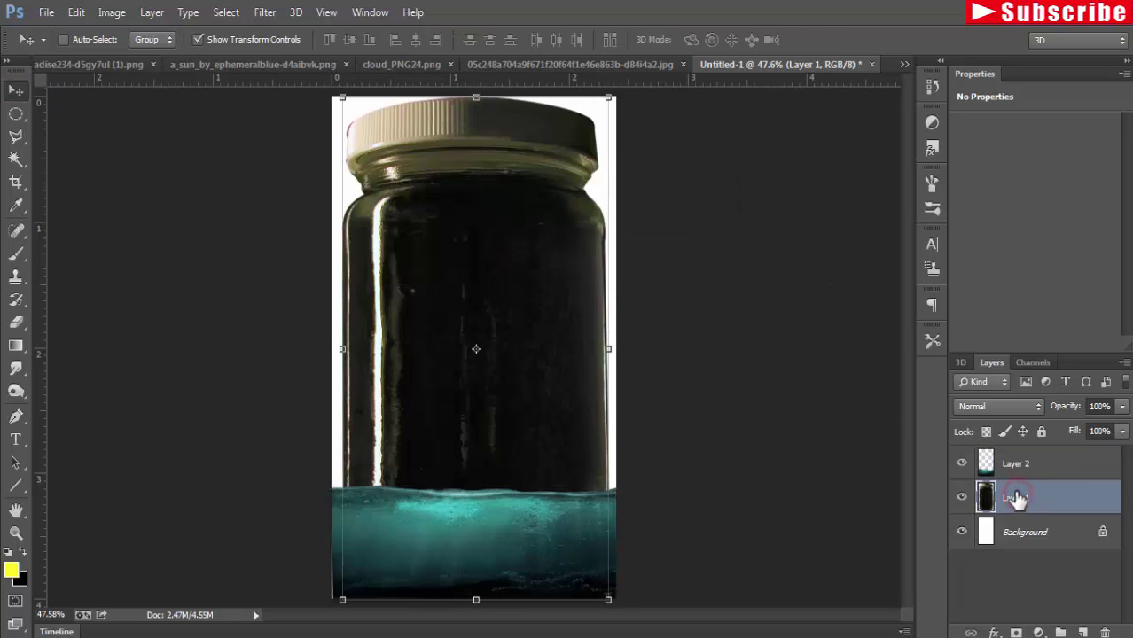
click(110, 15)
mouse_move(136, 56)
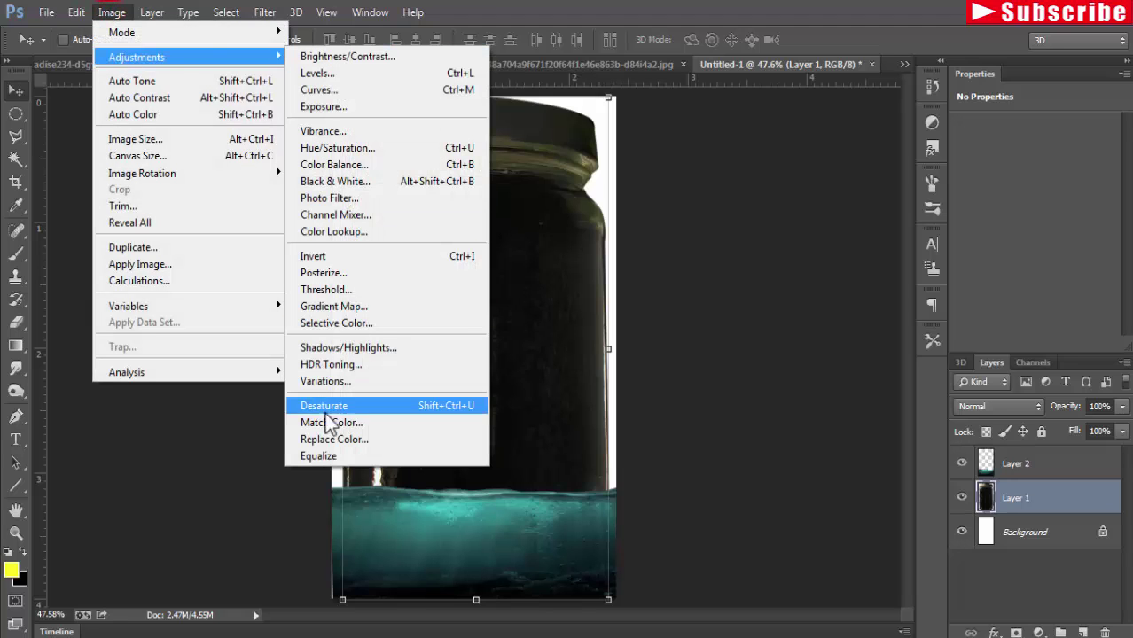
click(388, 403)
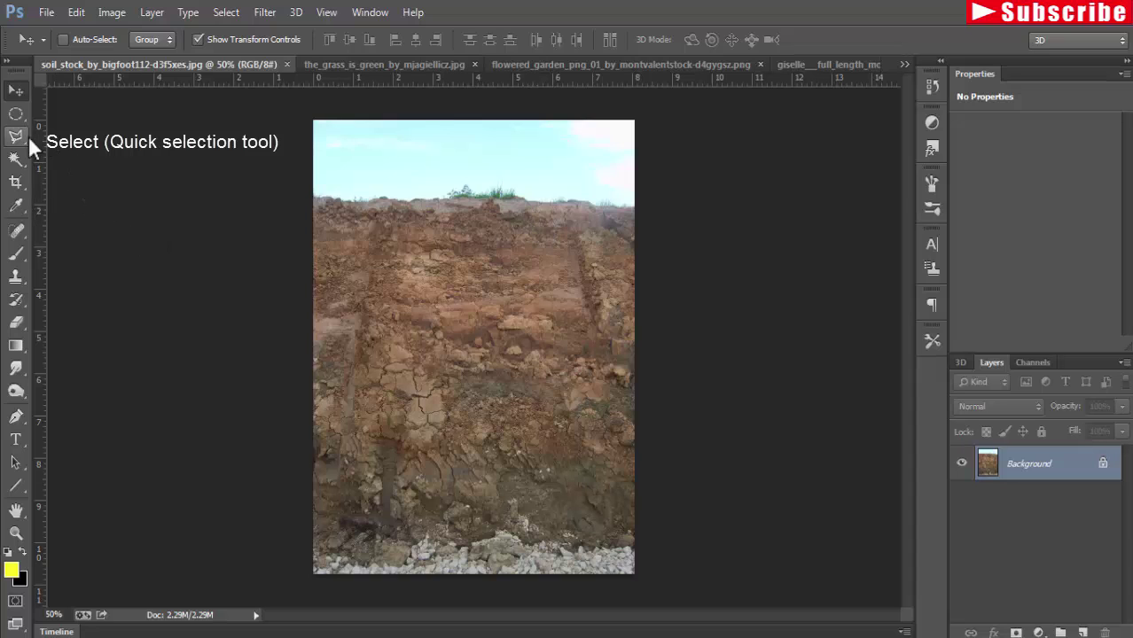
- Select the top band of soil with the Quick Selection Tool
right_click(23, 169)
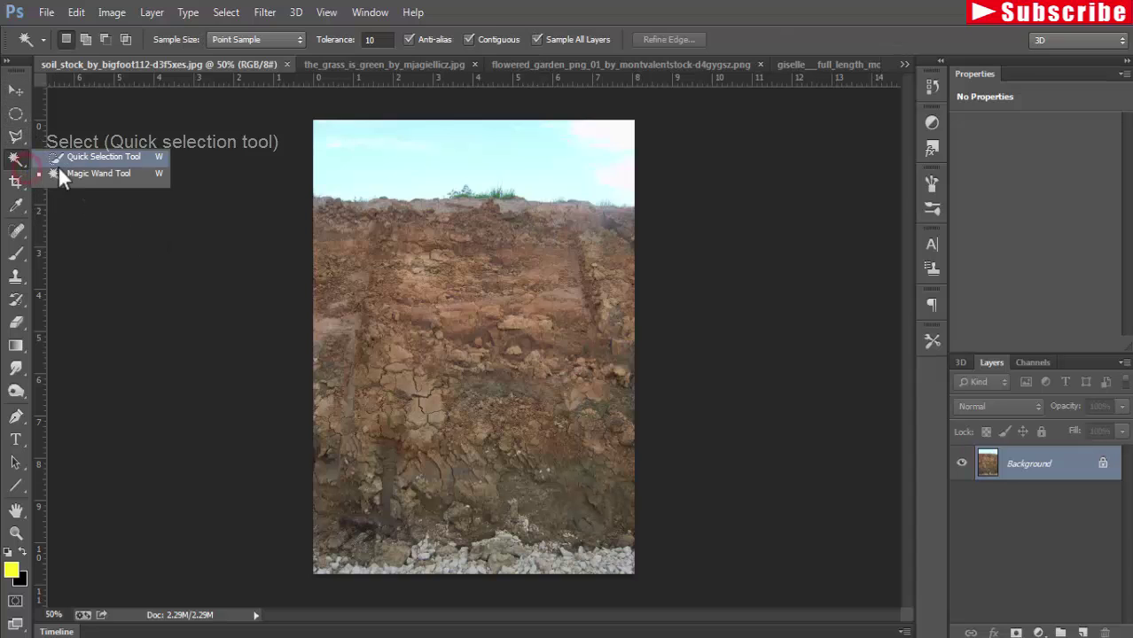
click(69, 162)
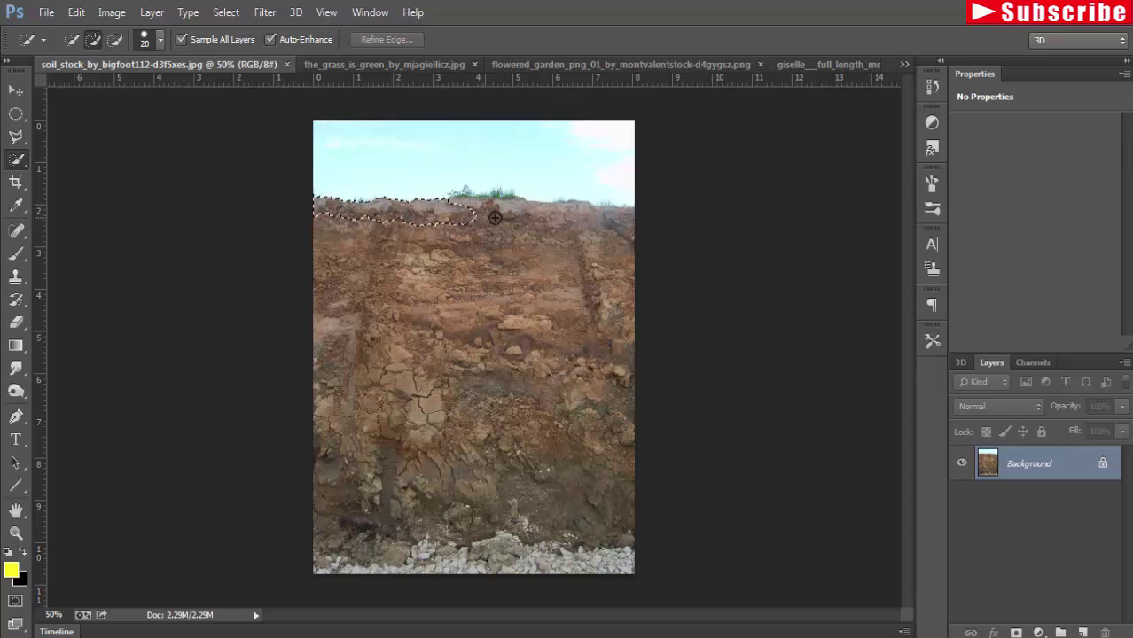
mouse_move(586, 220)
mouse_down()
mouse_move(535, 238)
mouse_move(338, 251)
mouse_move(628, 250)
mouse_up()
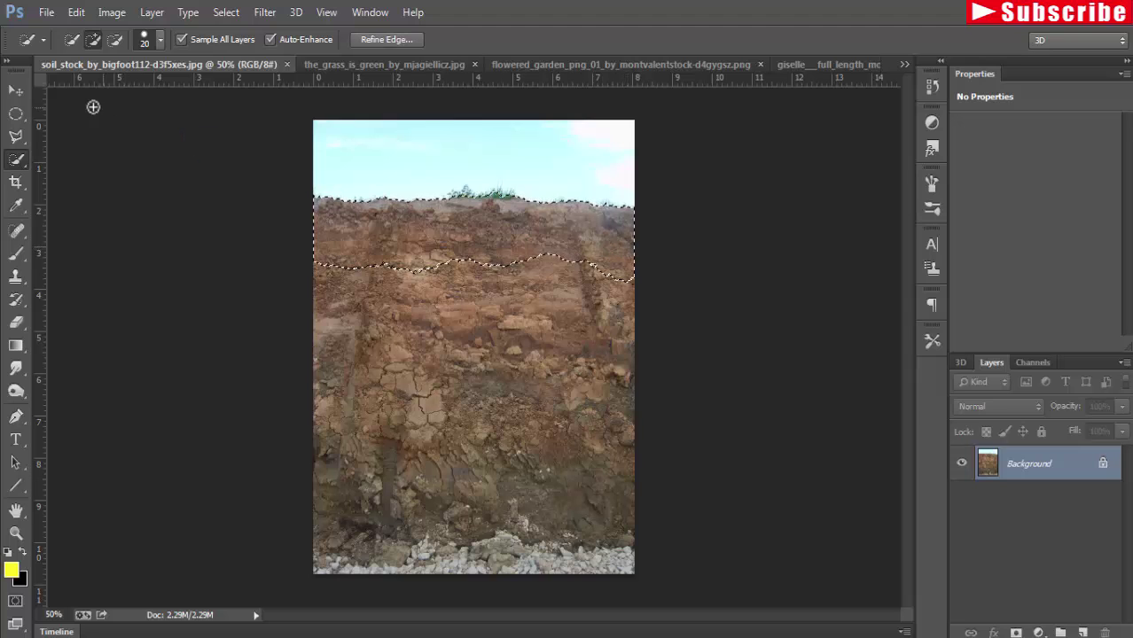
- Copy the selected soil band and switch to the Untitled-1 jar composition
click(16, 91)
click(78, 12)
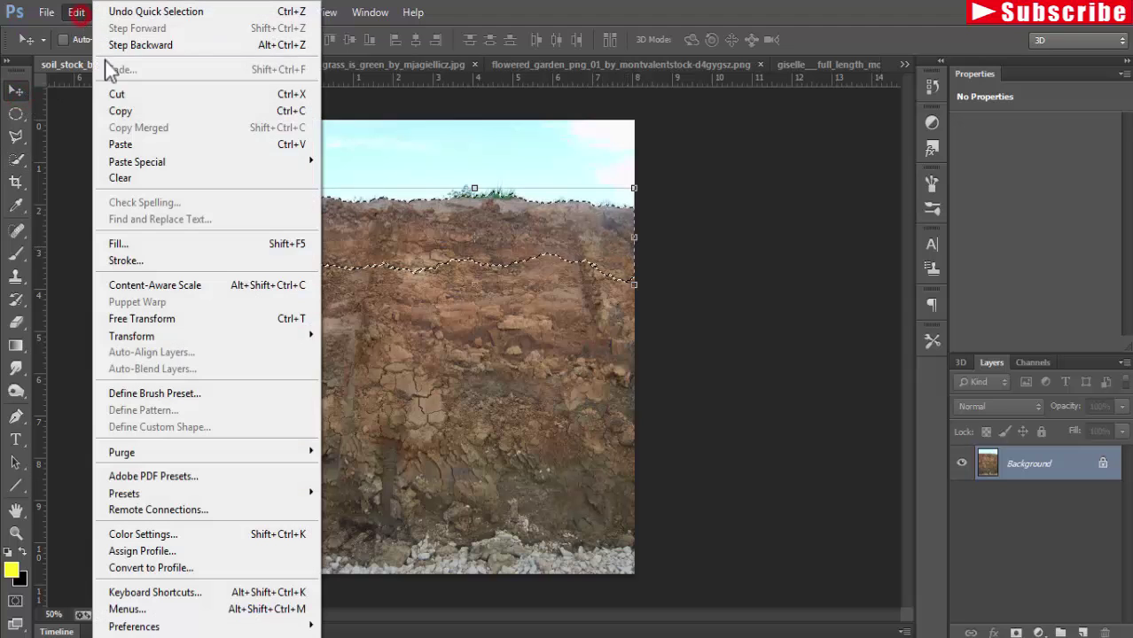
click(122, 107)
click(904, 65)
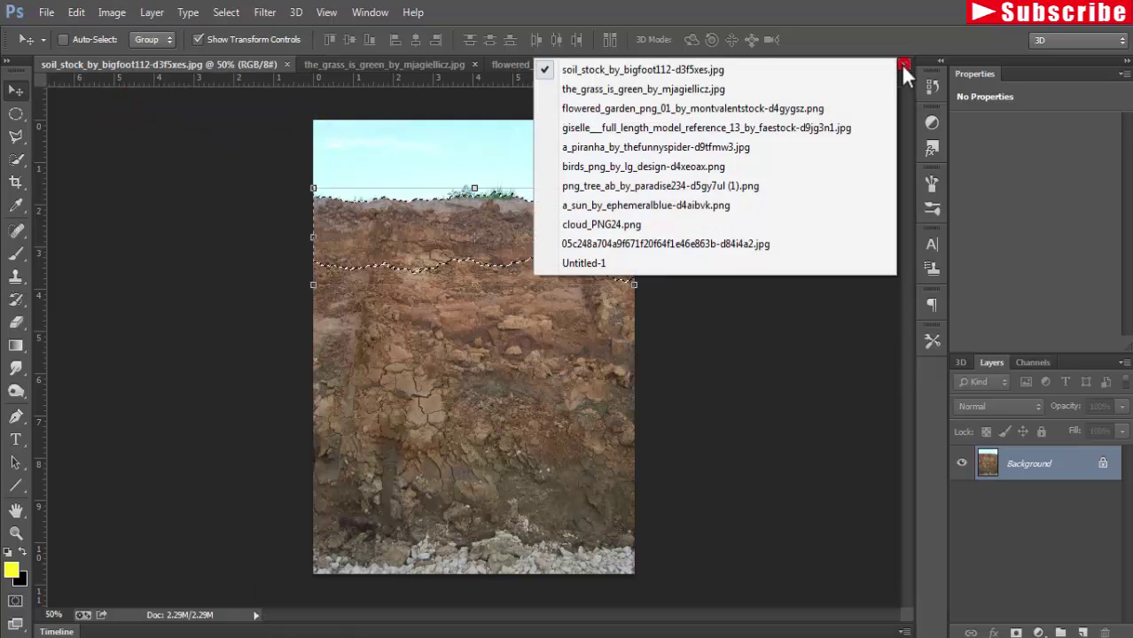
click(724, 262)
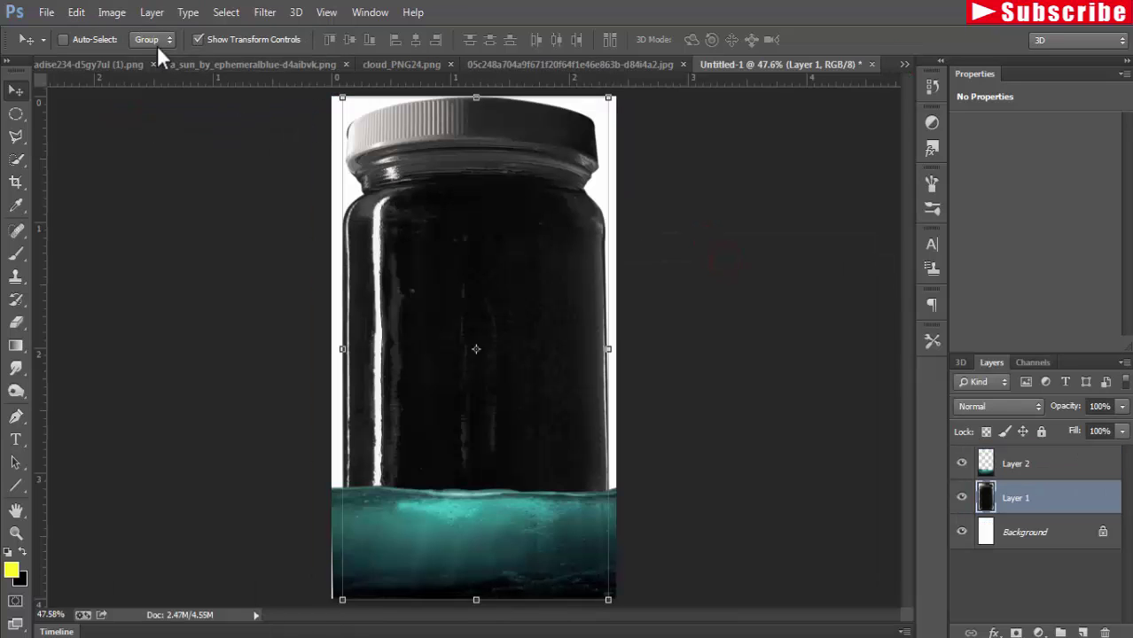
click(76, 12)
- Paste the soil strip as Layer 3 and lower it onto the waterline with three Down nudges
click(125, 144)
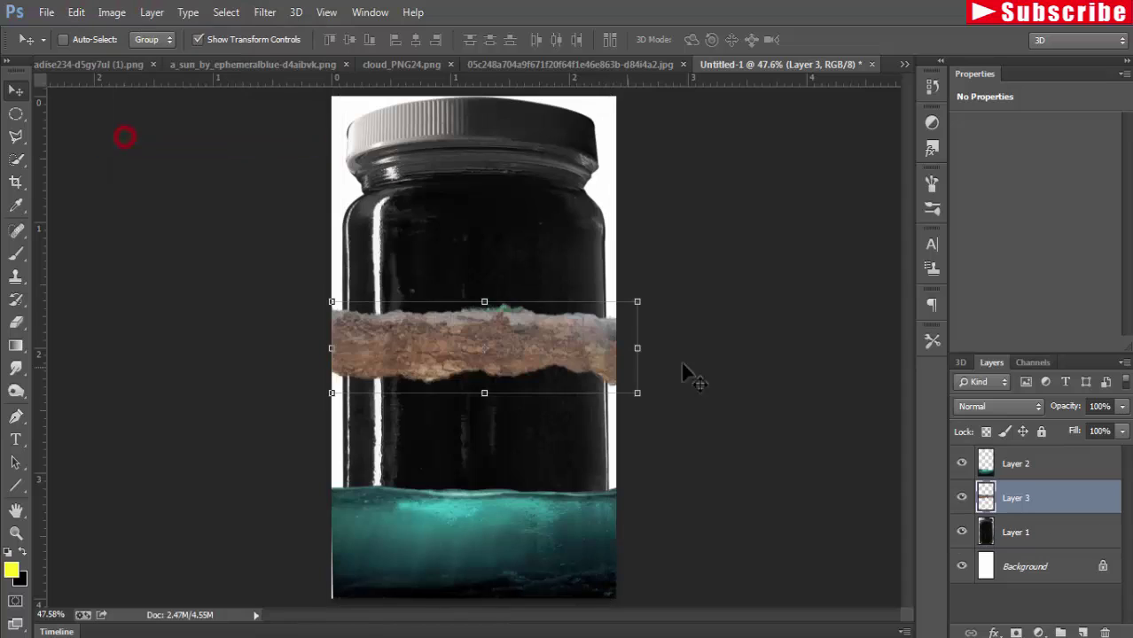
drag(493, 335, 478, 488)
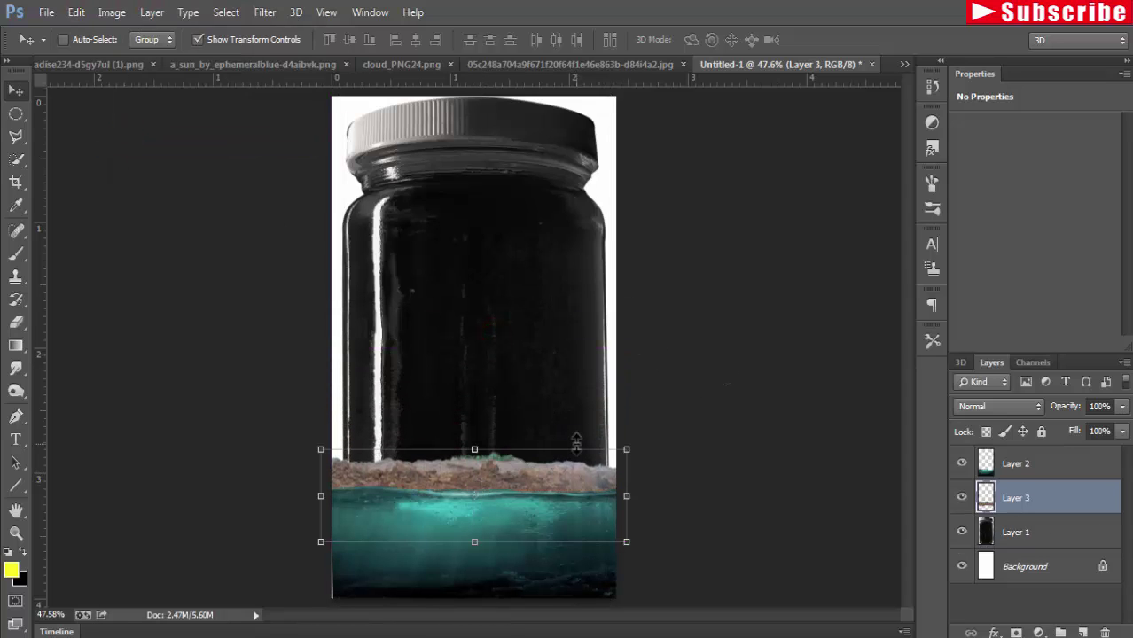
key(Down)
key(Down)
key(Down)
key(Down)
key(Down)
key(Down)
key(Down)
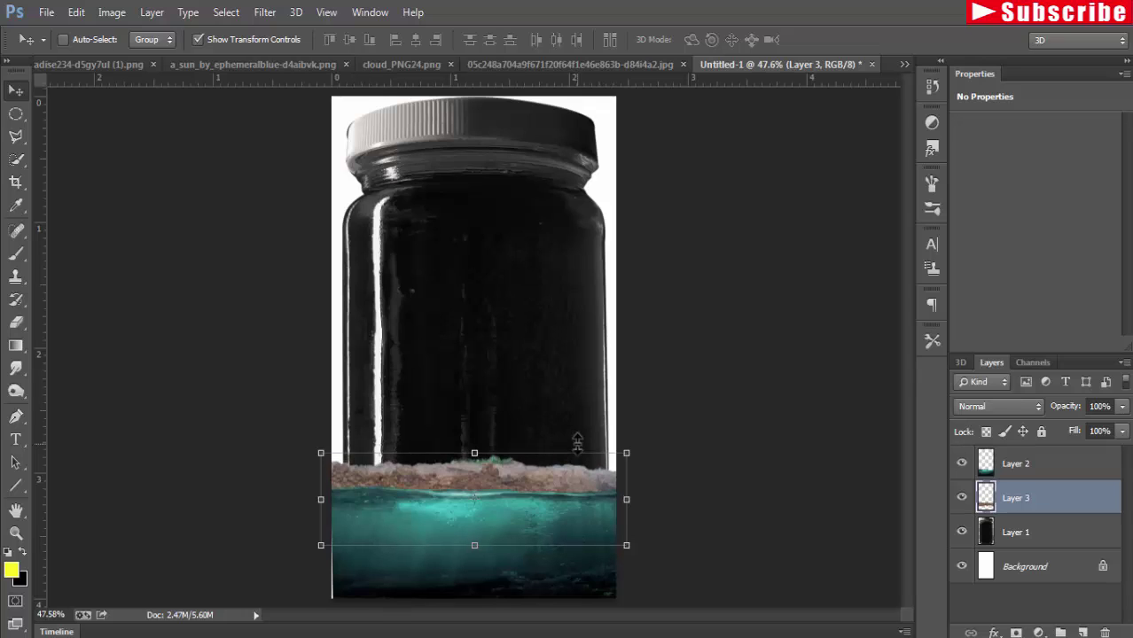
key(Down)
key(Down)
key(Down)
key(Down)
key(Down)
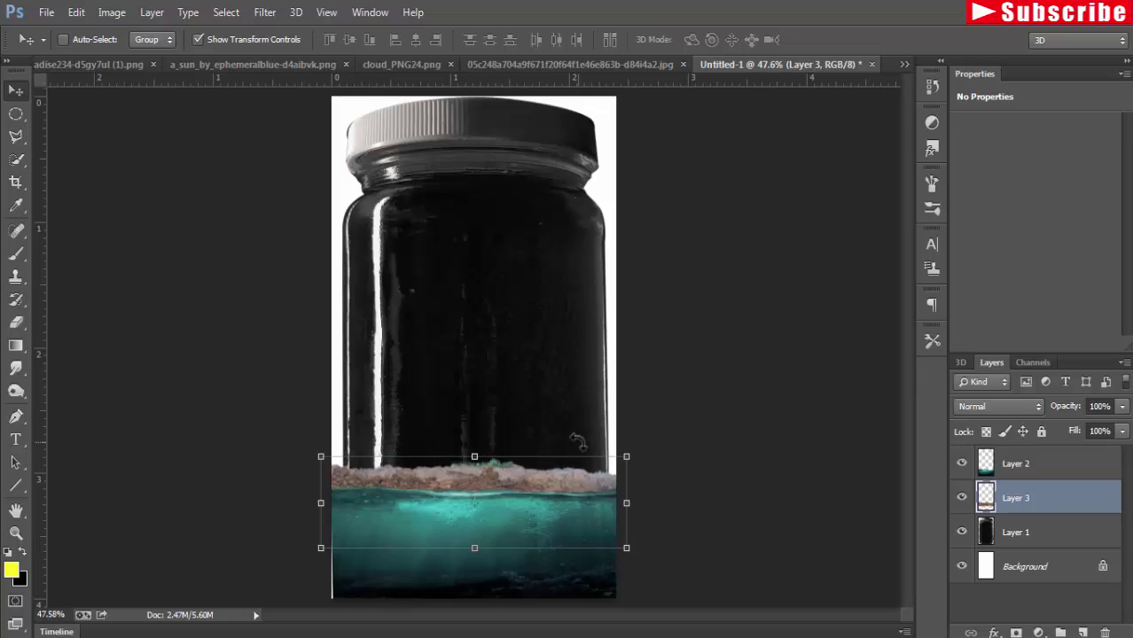
key(Down)
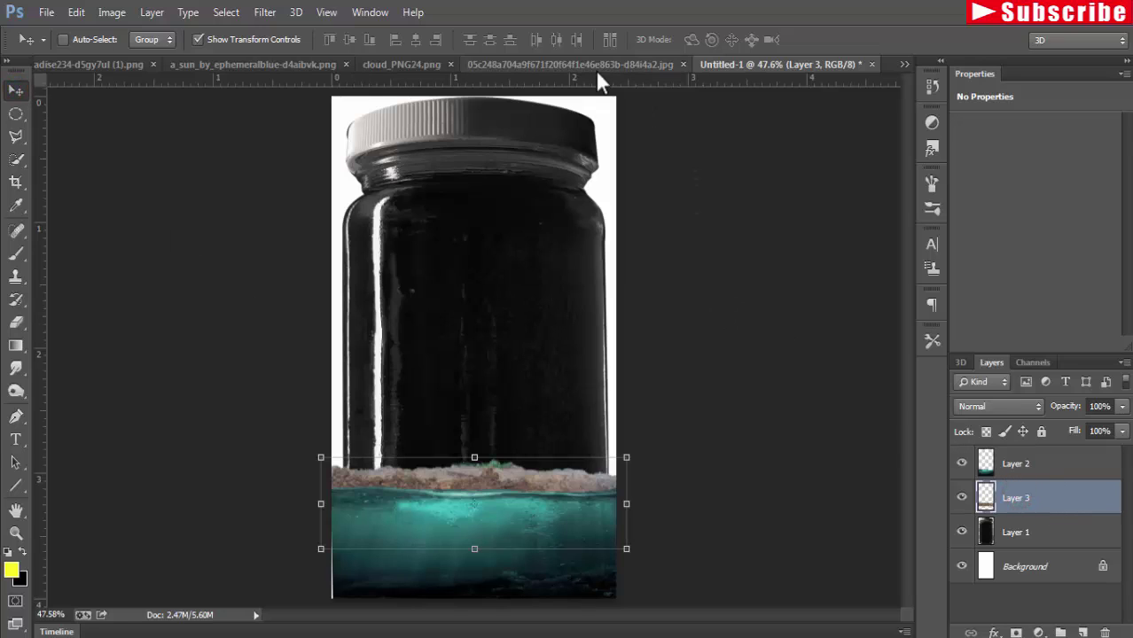
- Copy the tree from the tree photo into the jar composition as Layer 4
click(903, 65)
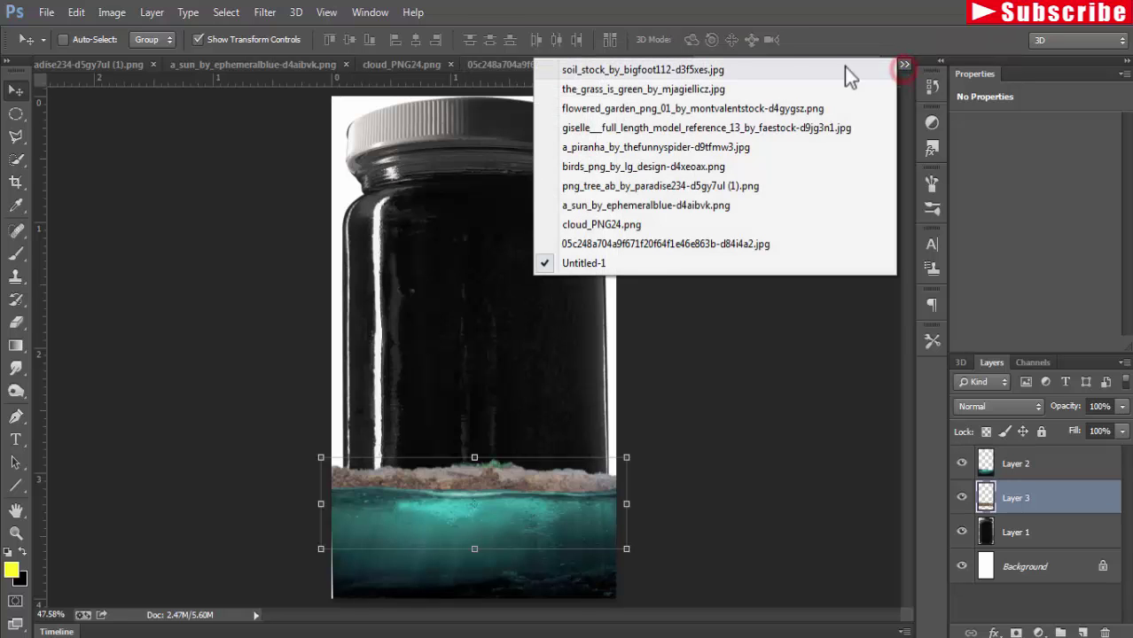
click(649, 187)
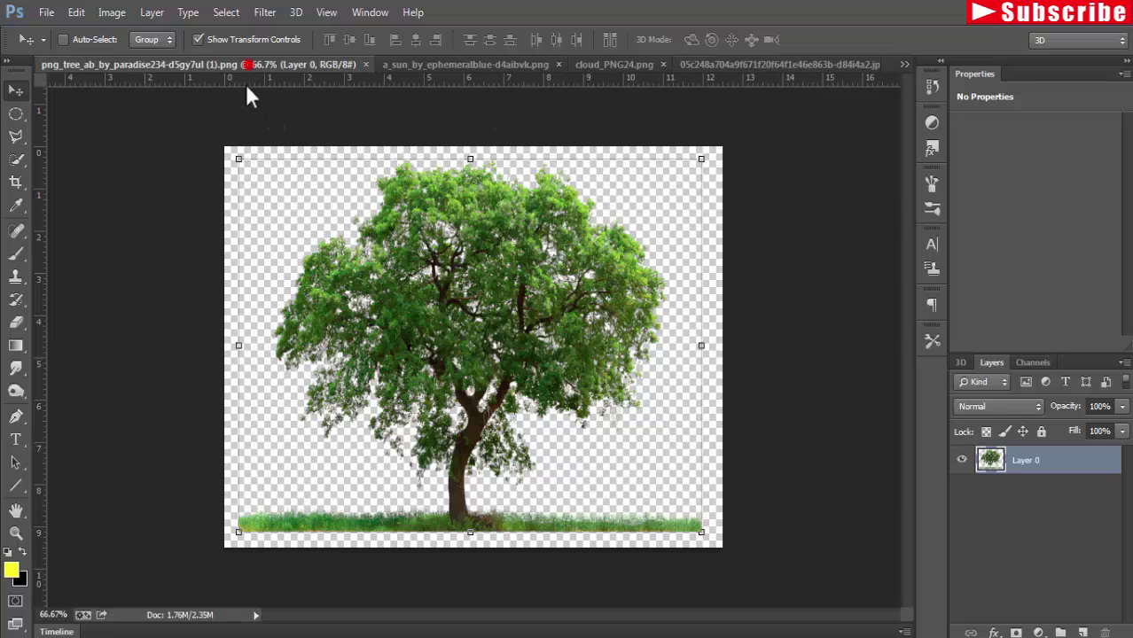
drag(246, 86, 880, 121)
mouse_move(966, 362)
mouse_down()
mouse_move(453, 367)
mouse_move(410, 331)
mouse_move(441, 304)
mouse_up()
key(ctrl+w)
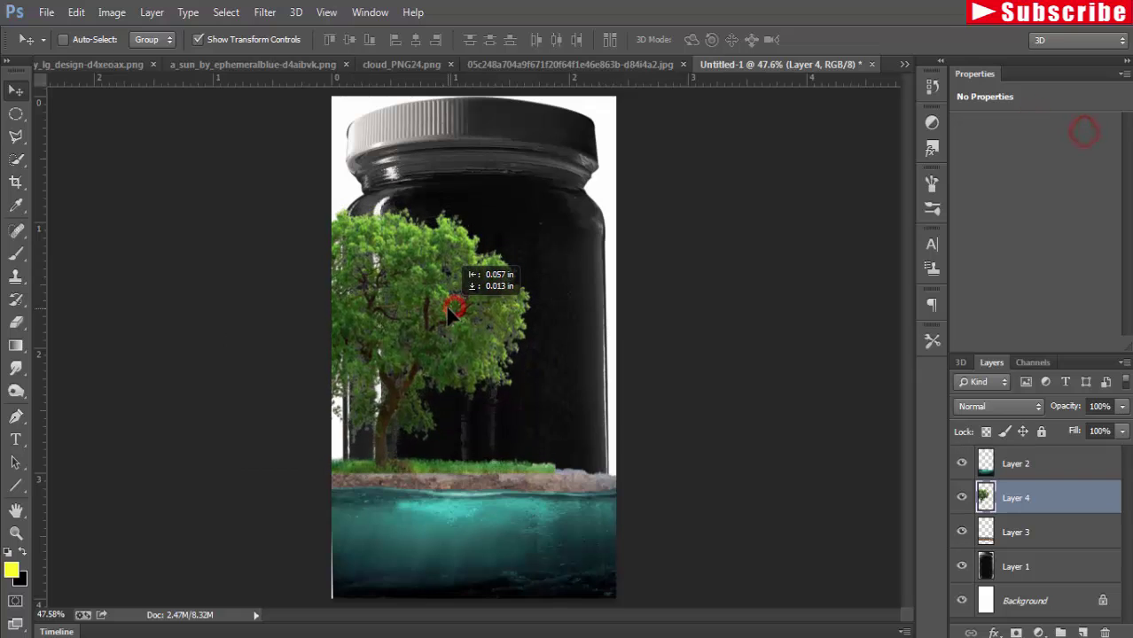
- Shrink the tree with Free Transform and stand it on the left of the soil
key(ctrl+t)
drag(558, 202, 455, 299)
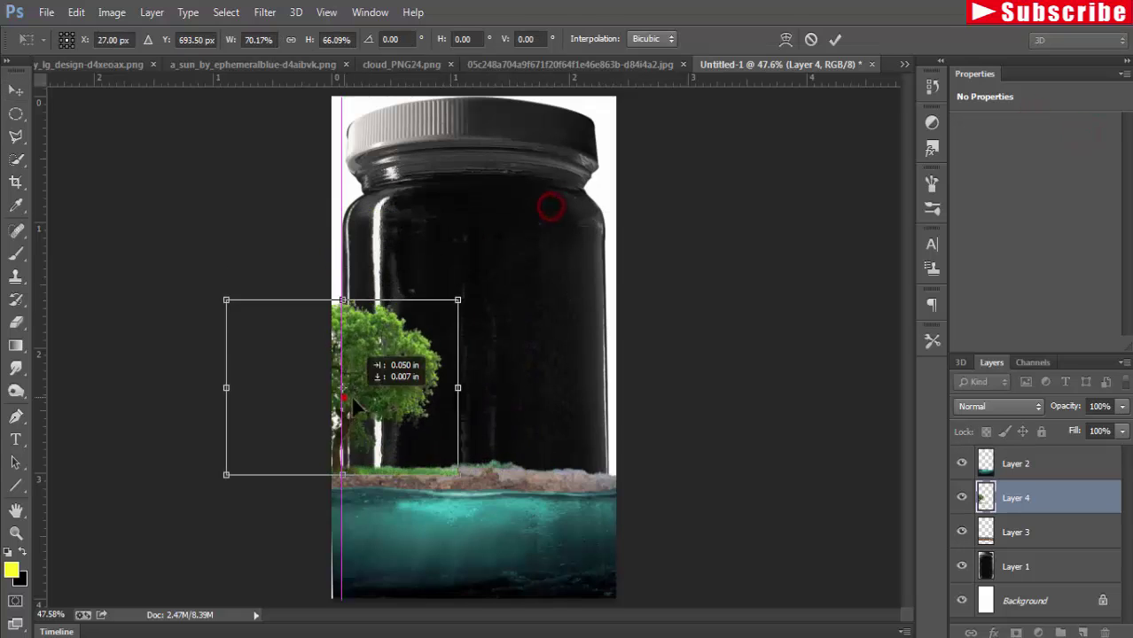
drag(392, 381, 341, 392)
drag(550, 302, 518, 325)
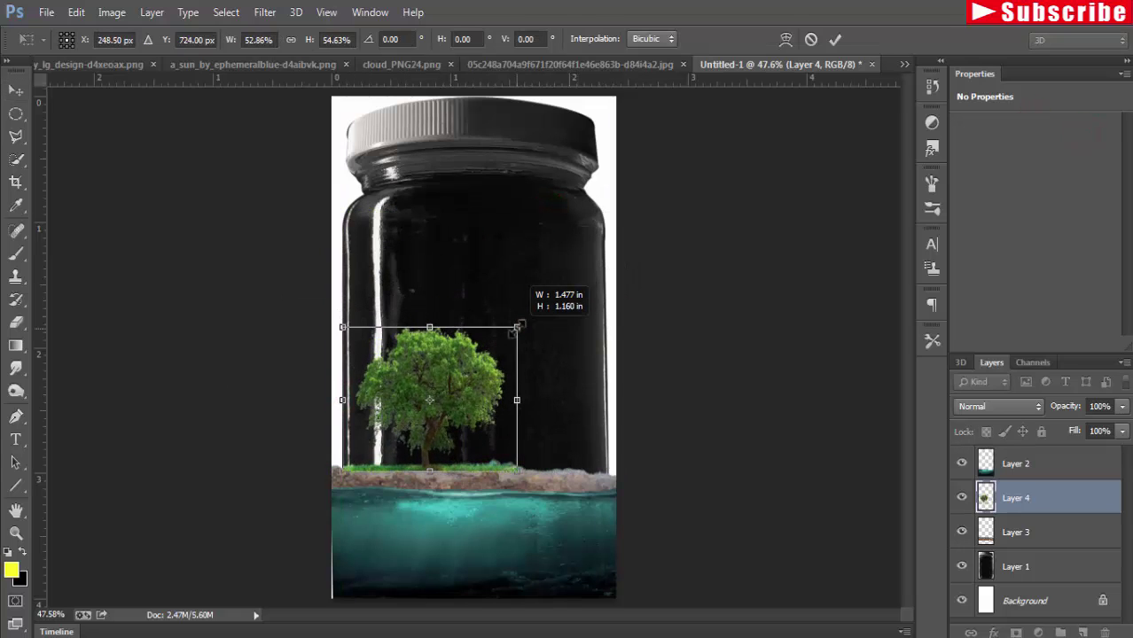
drag(439, 372, 428, 374)
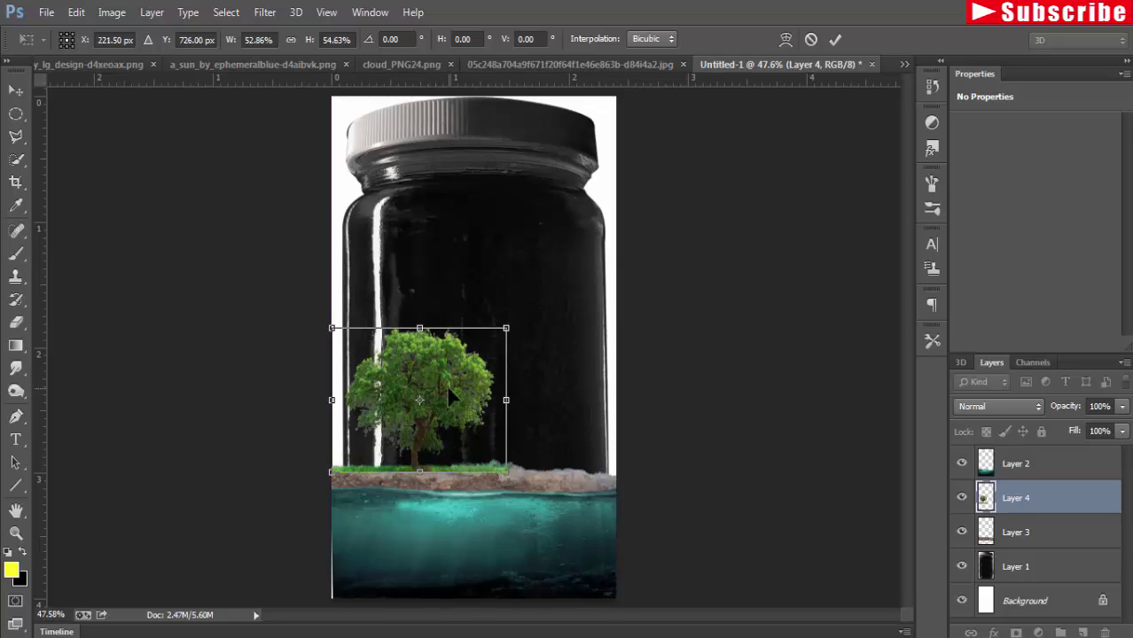
click(16, 90)
click(473, 258)
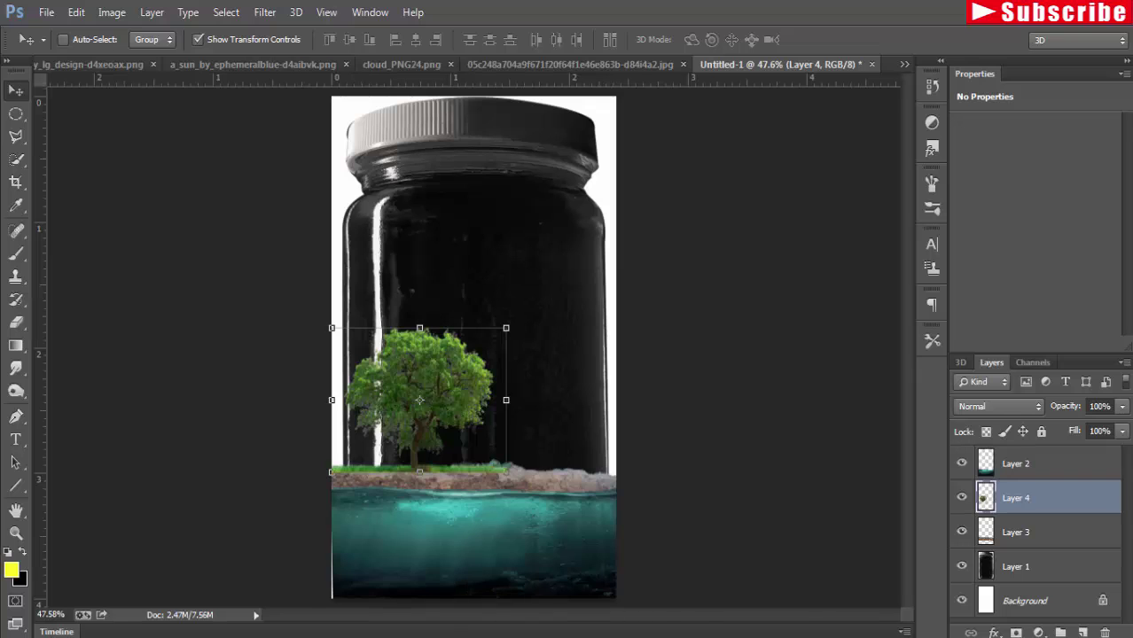
click(697, 563)
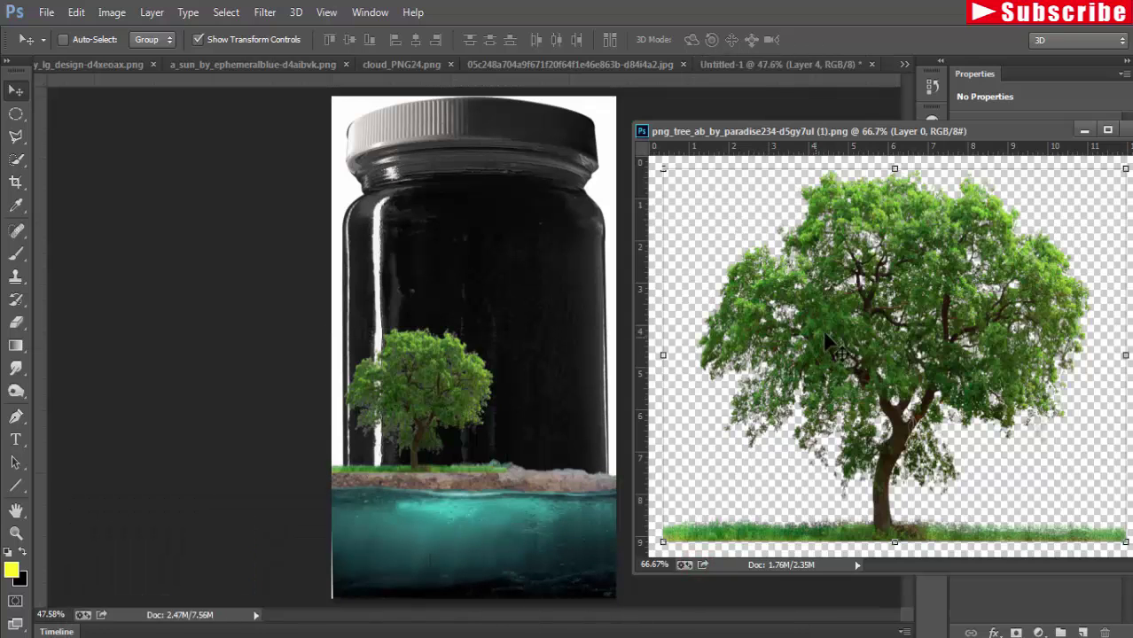
- Lasso the grass strip under the tree and move it into the jar composition
right_click(21, 144)
click(52, 133)
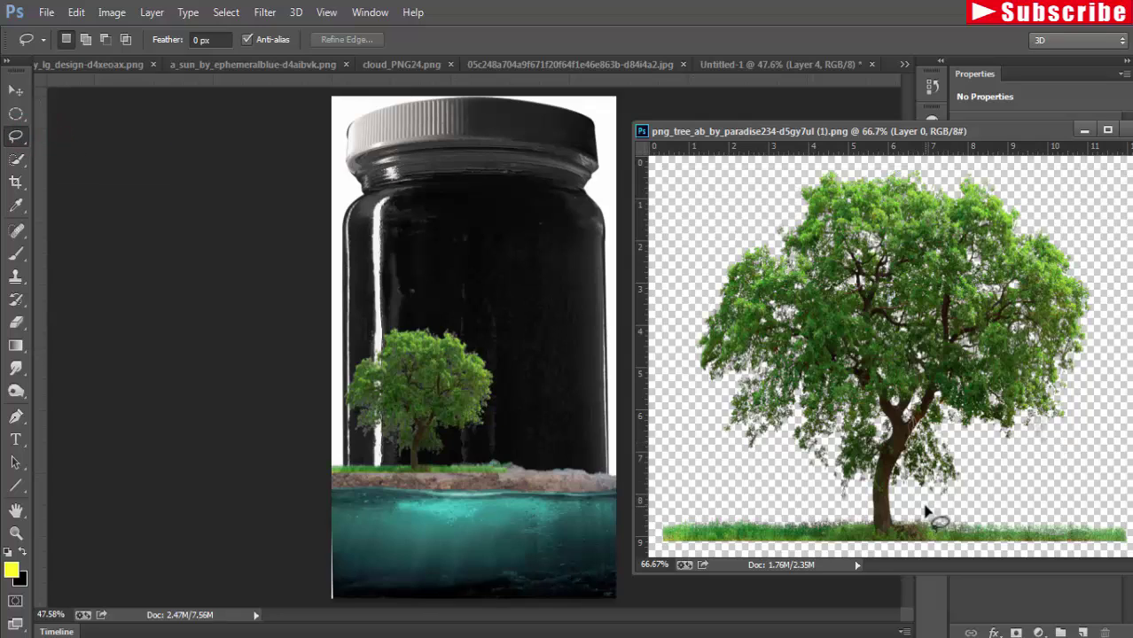
drag(936, 504, 928, 538)
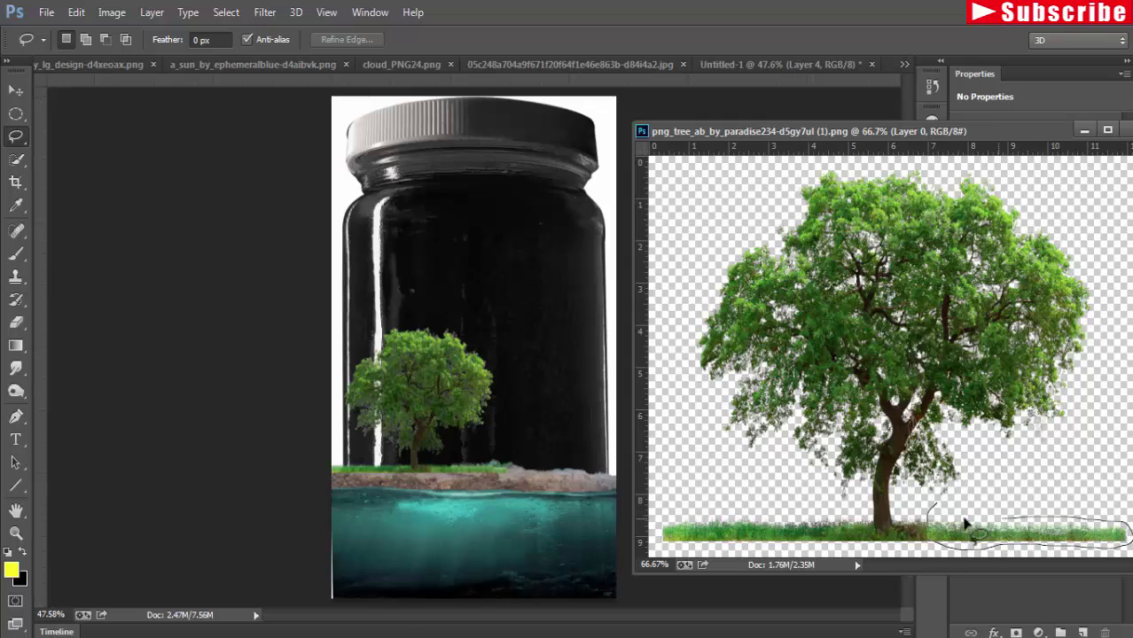
drag(938, 514, 941, 519)
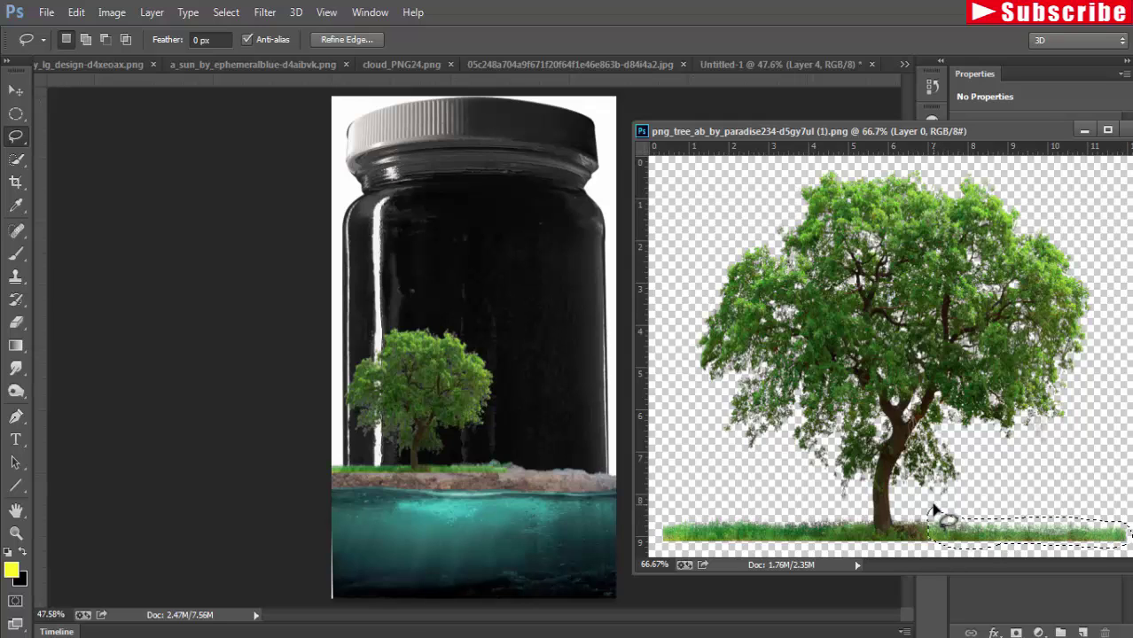
click(15, 90)
mouse_move(1015, 534)
mouse_down()
mouse_move(514, 468)
mouse_move(525, 478)
mouse_up()
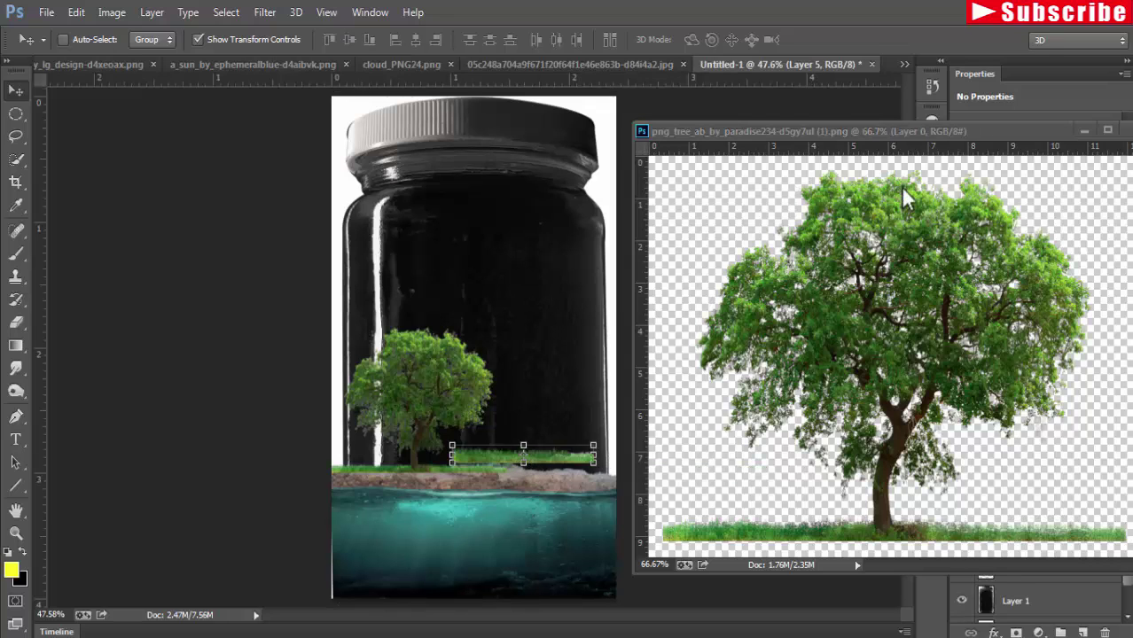
- Set the grass along the soil's top edge as Layer 5, sent behind the soil layer
drag(973, 142, 904, 133)
click(1005, 133)
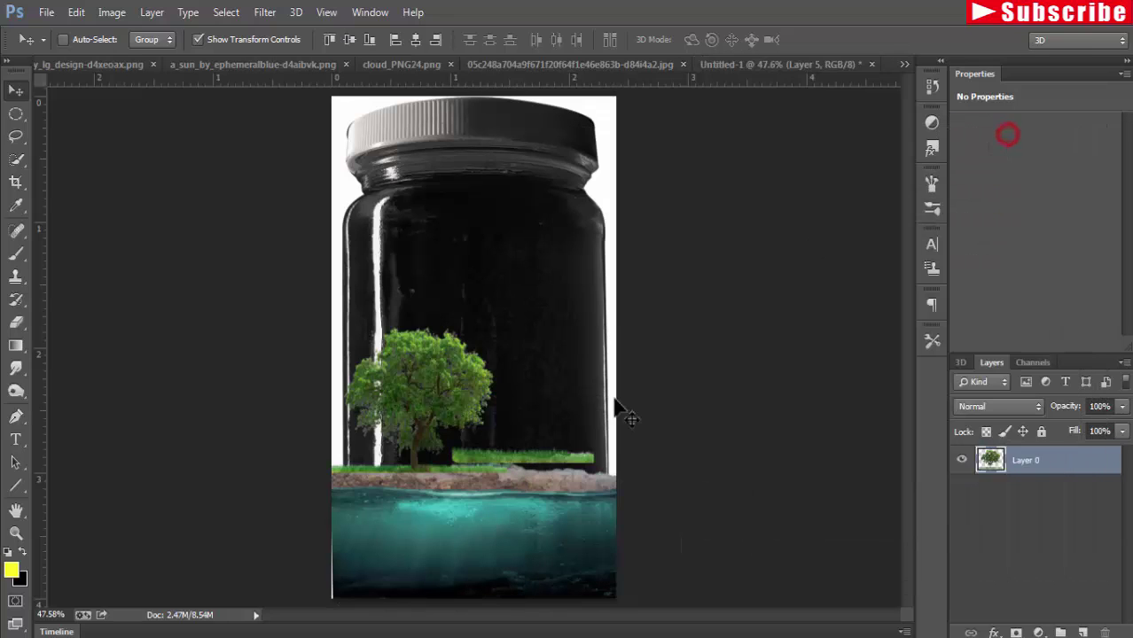
drag(538, 462, 561, 471)
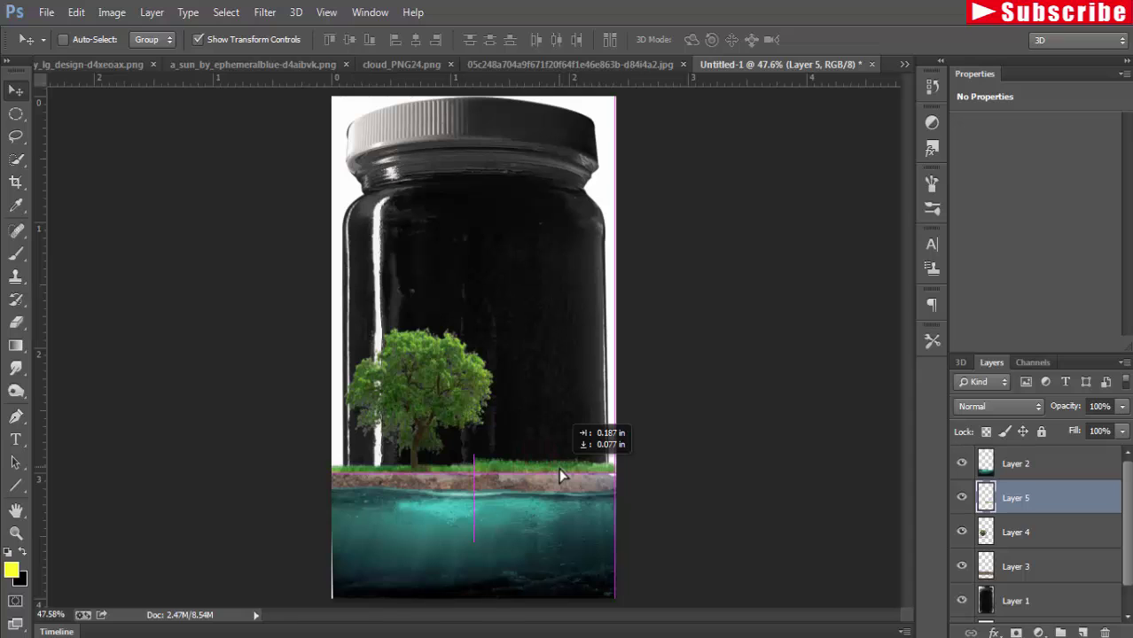
click(197, 39)
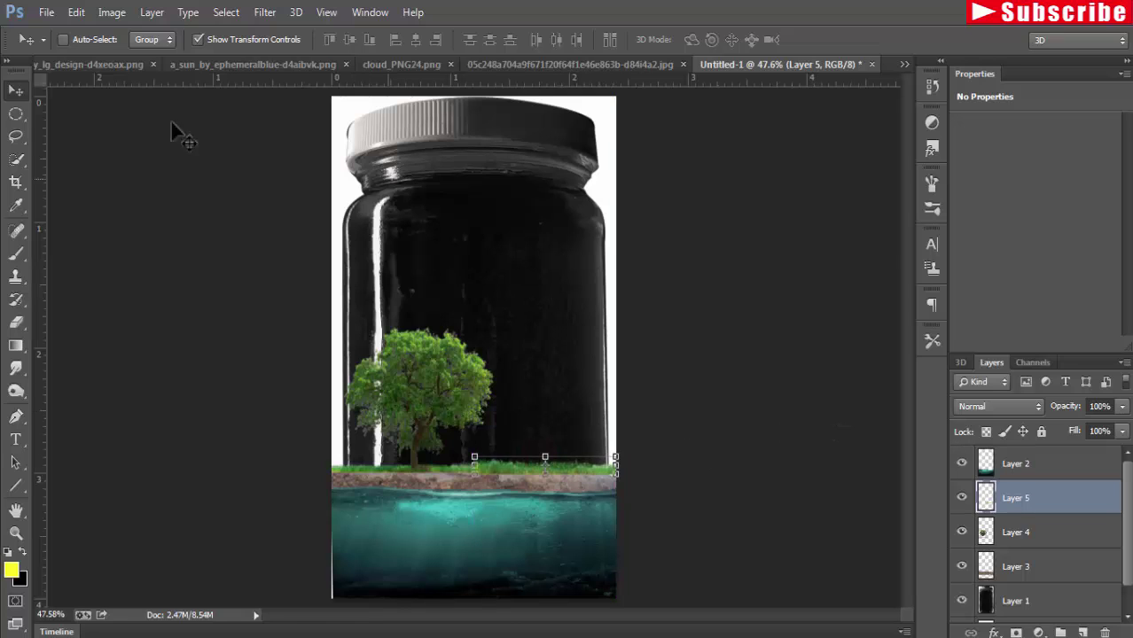
key(ctrl+[)
key(ctrl+[)
- Open the list of open documents
click(903, 64)
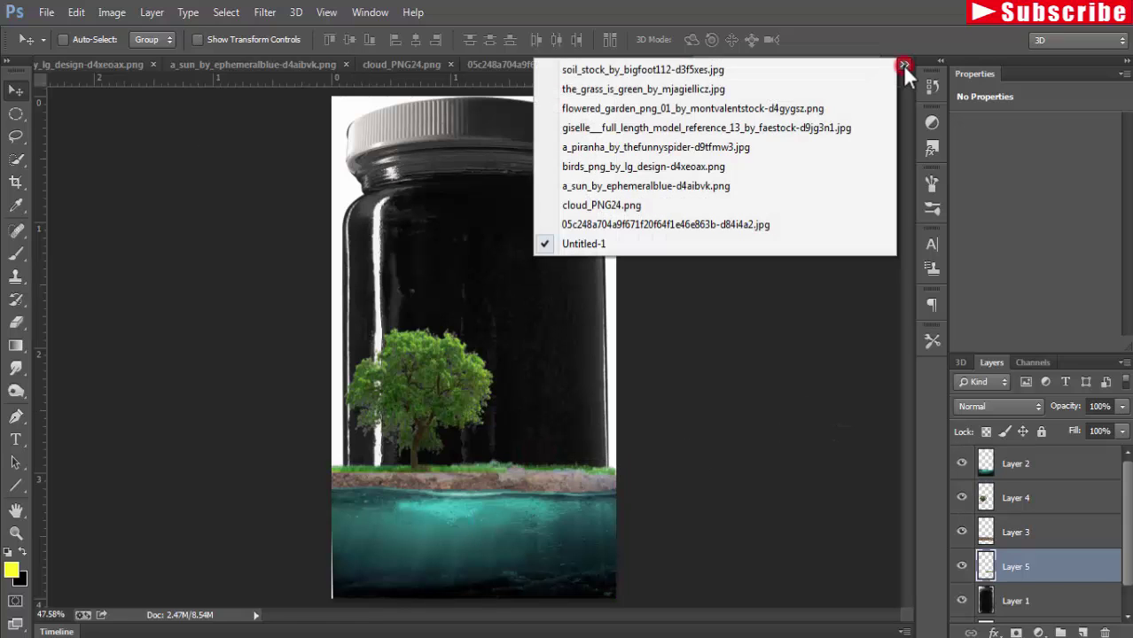
- In the model photo, Magic Wand-select the white background plus the shadow below the hem
click(779, 133)
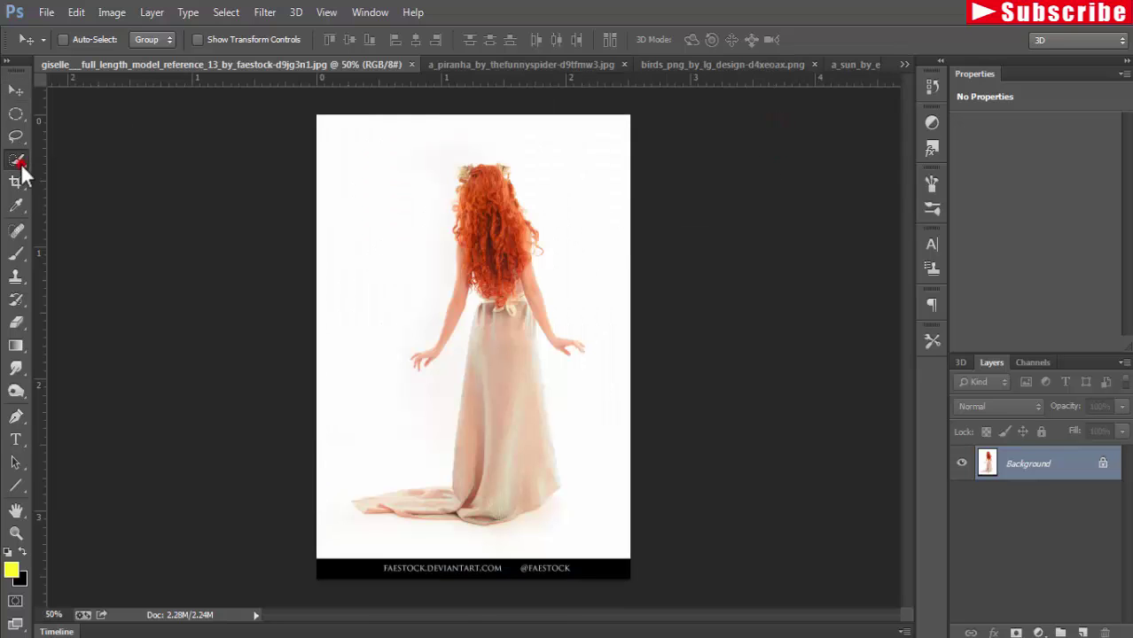
right_click(20, 165)
click(97, 172)
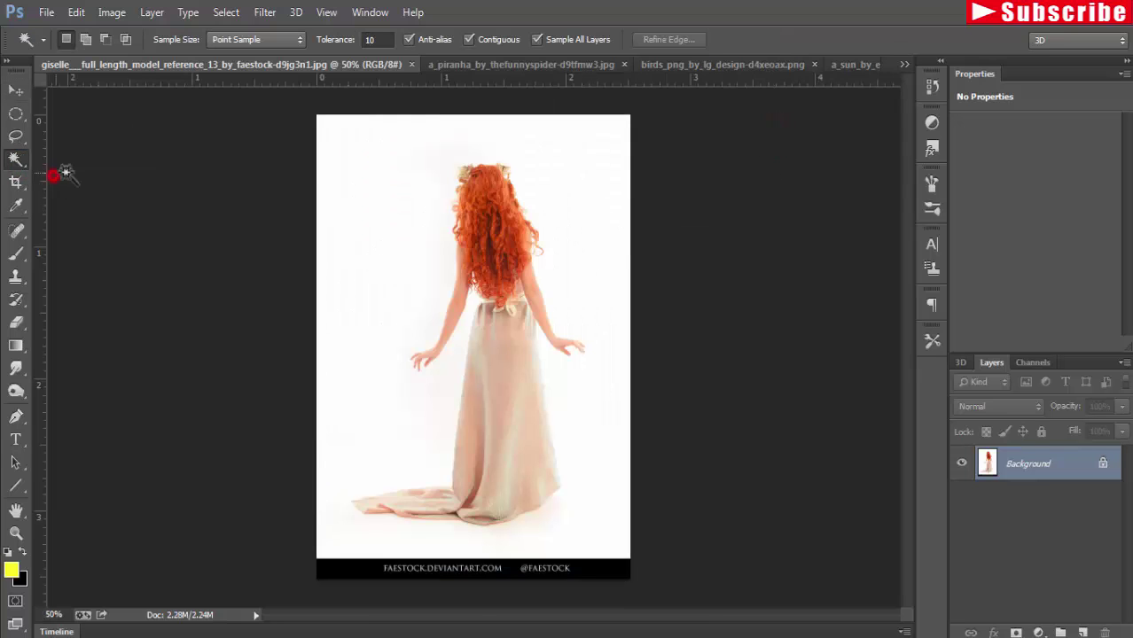
click(403, 165)
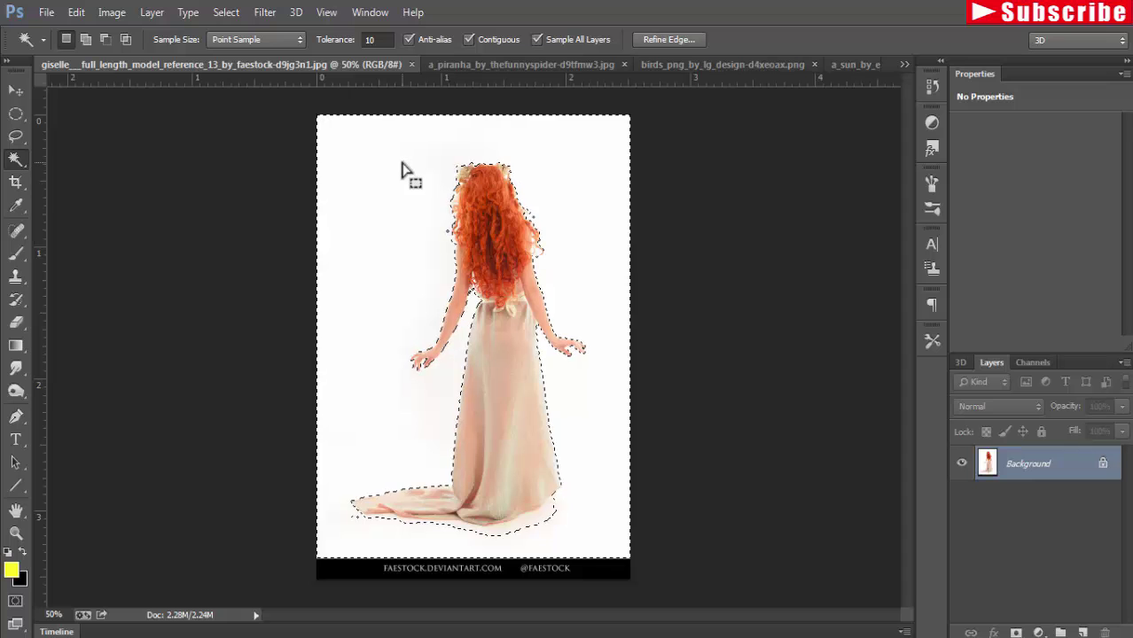
key(shift)
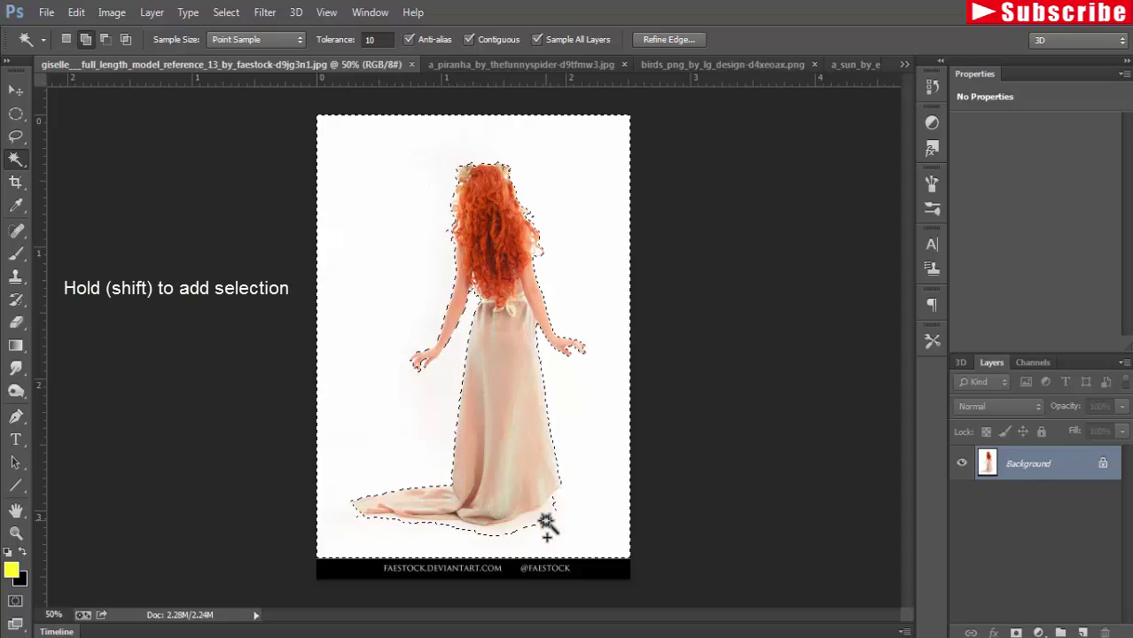
shift+click(541, 518)
shift+click(517, 523)
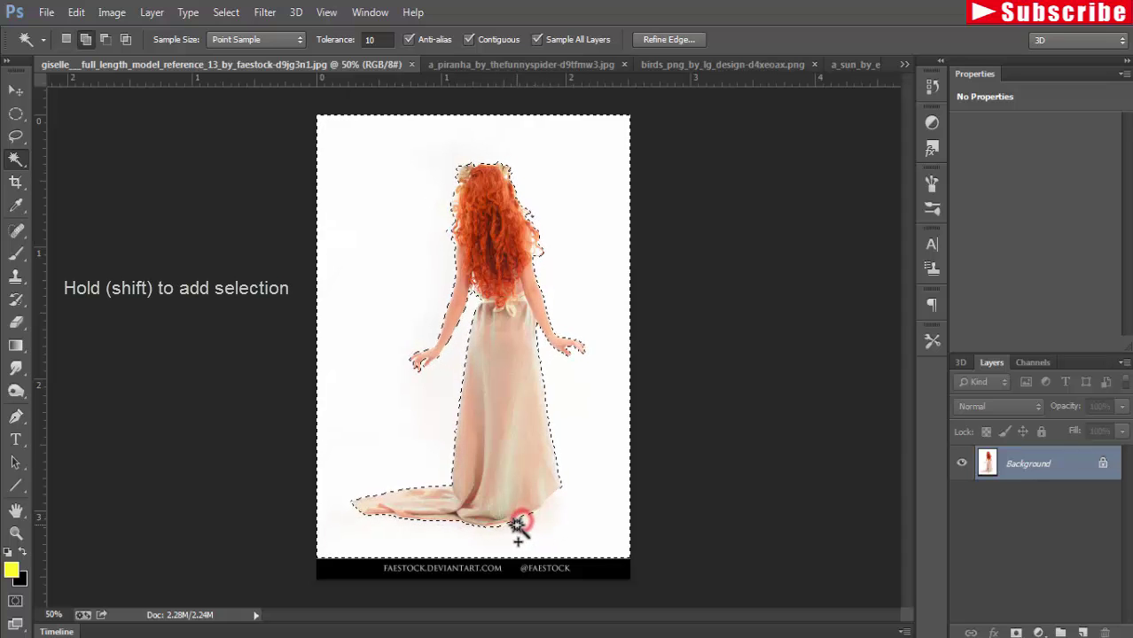
shift+click(503, 526)
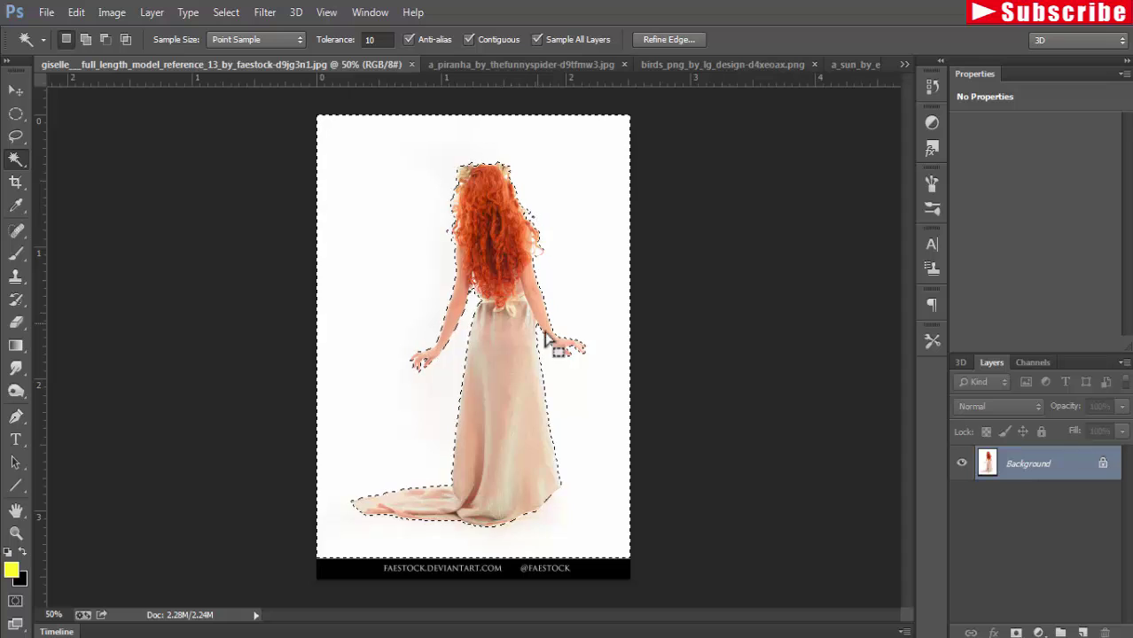
- Invert the selection so the woman is selected, then open the edge refinement settings
click(238, 13)
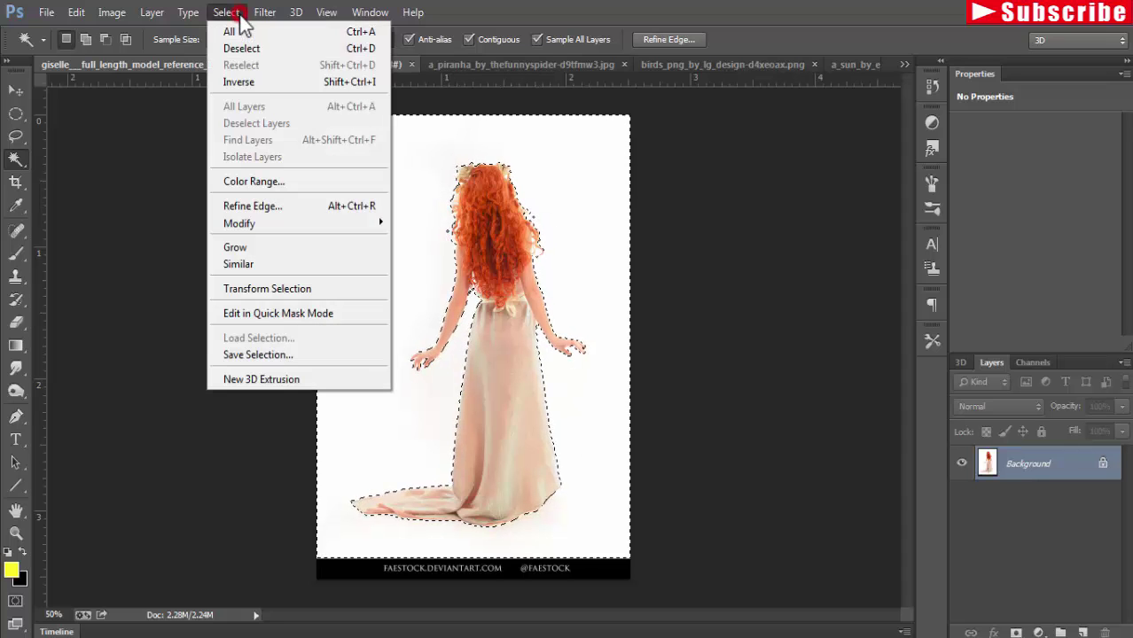
click(273, 82)
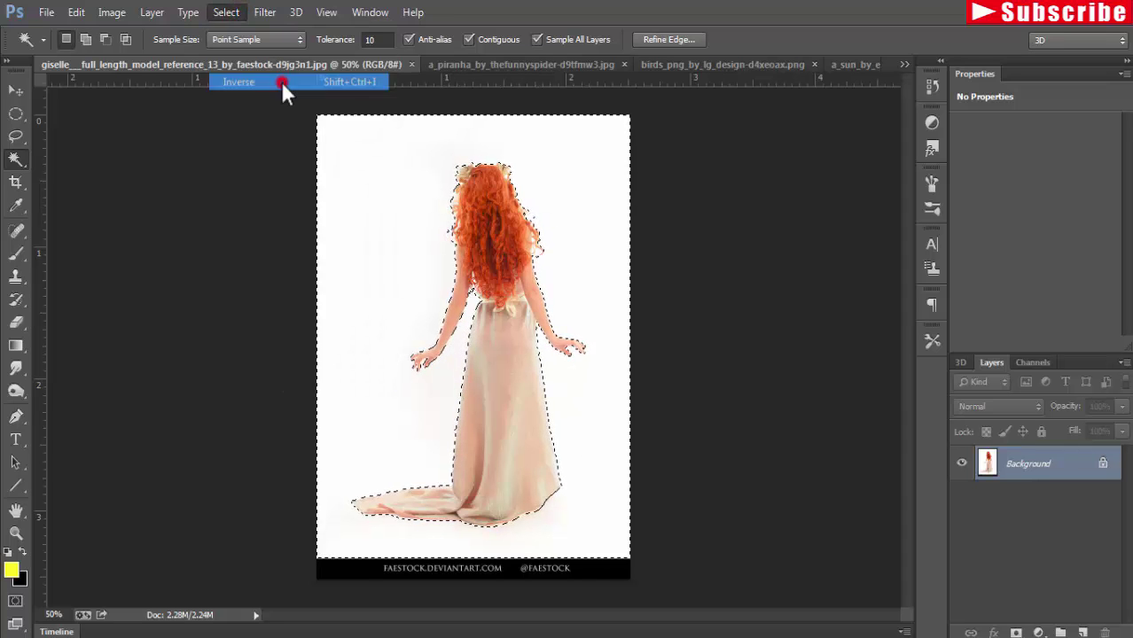
click(678, 40)
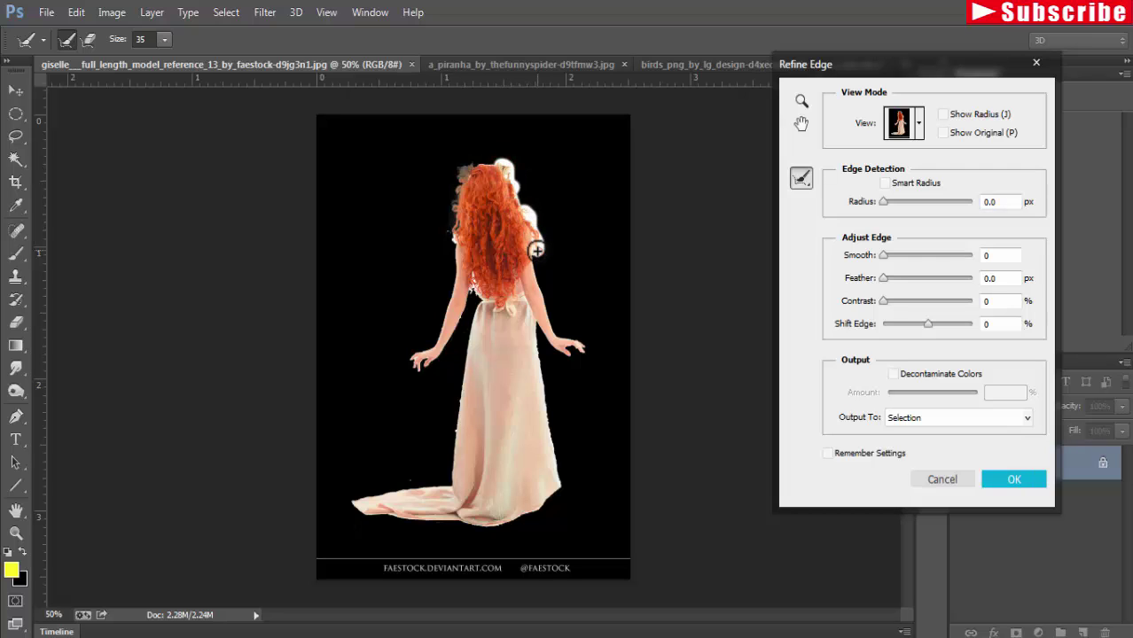
- Refine the woman's hair and shoulder edges with a 1.2 px Smart Radius and Smooth 4
drag(538, 255, 547, 262)
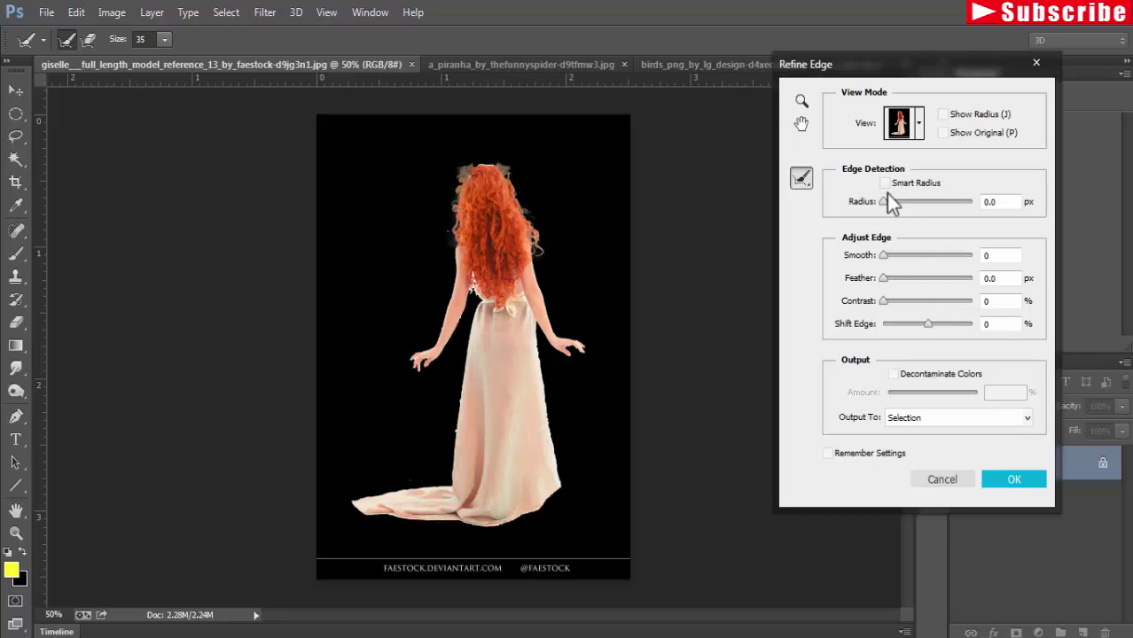
key(ctrl+plus)
key(ctrl+plus)
key(ctrl+plus)
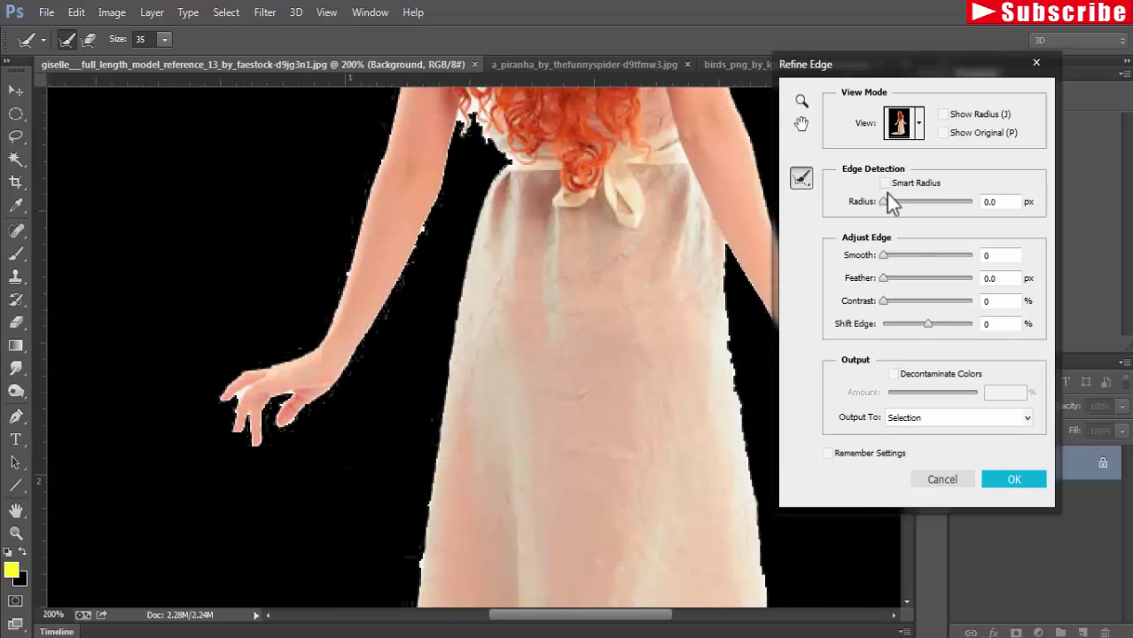
drag(510, 235, 448, 354)
drag(417, 257, 417, 319)
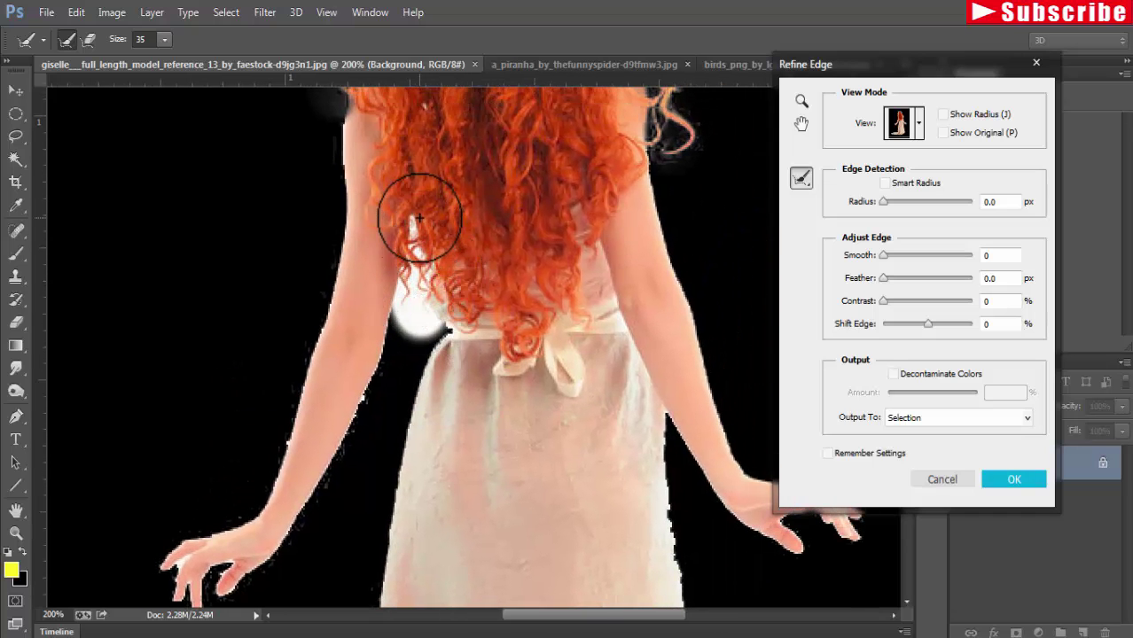
click(422, 316)
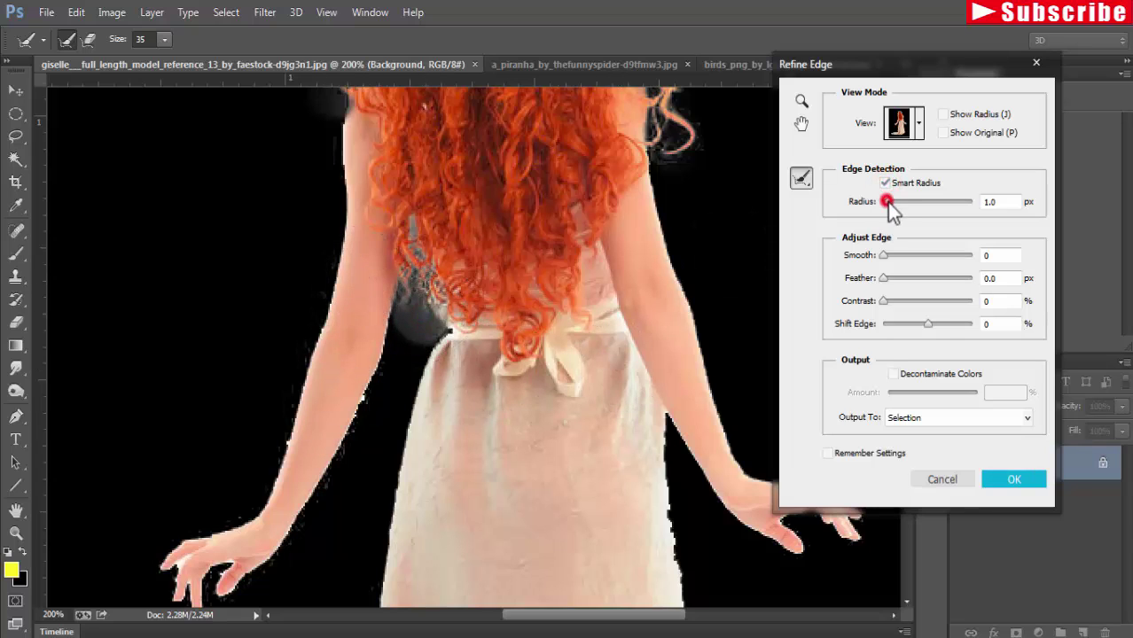
drag(884, 201, 890, 202)
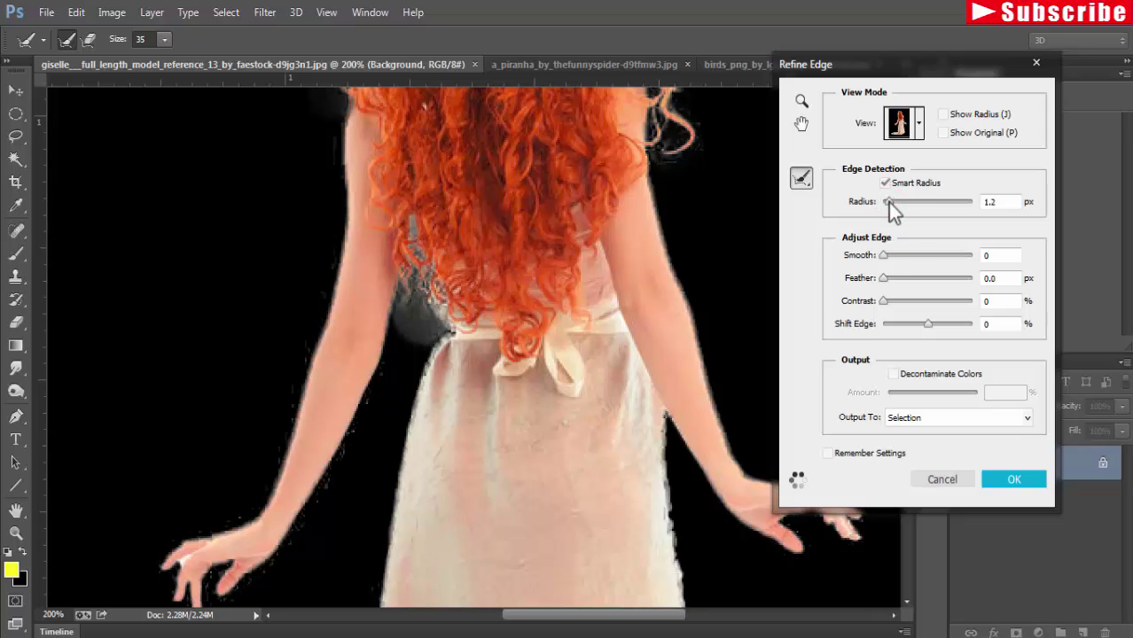
drag(882, 256, 886, 256)
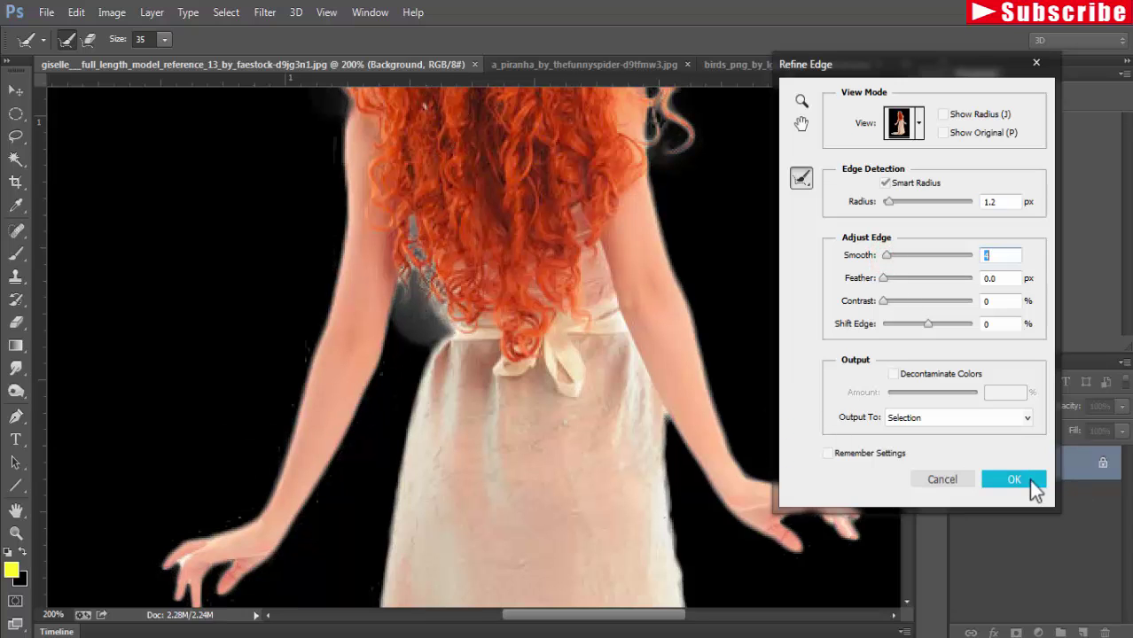
click(1030, 481)
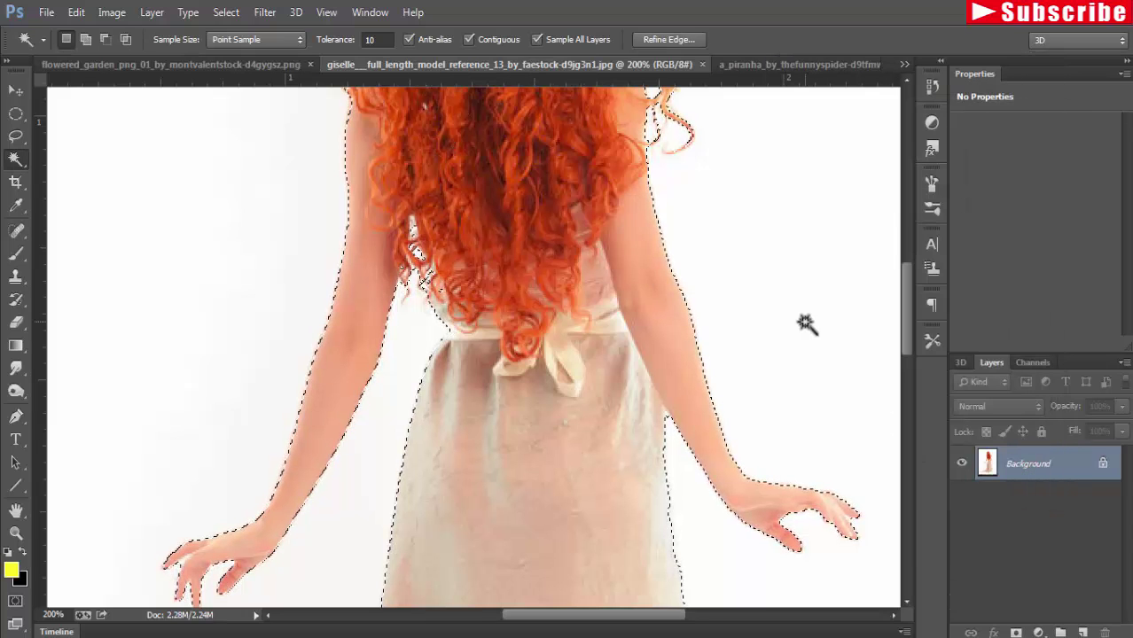
- Copy the selected woman from the model photo into the jar scene
key(ctrl+minus)
key(ctrl+minus)
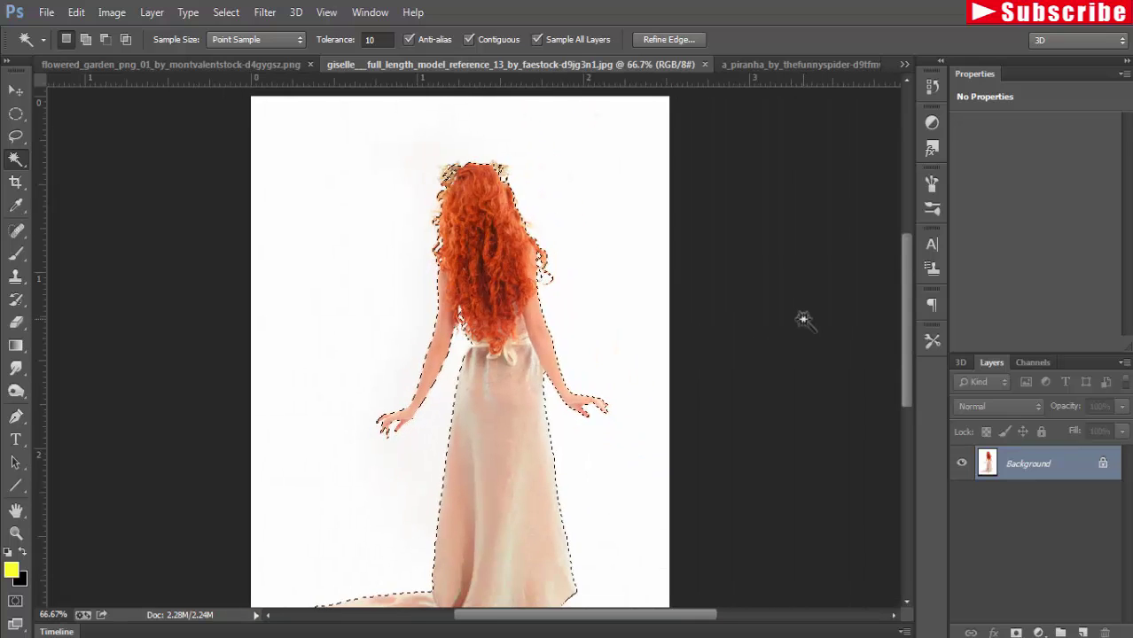
key(ctrl+minus)
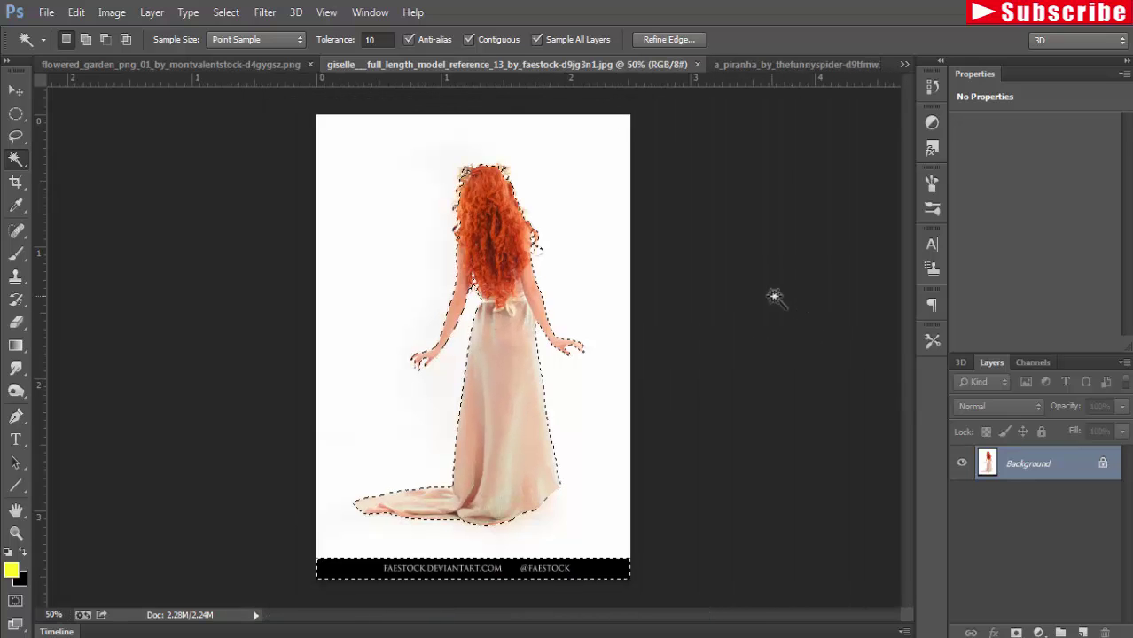
click(15, 90)
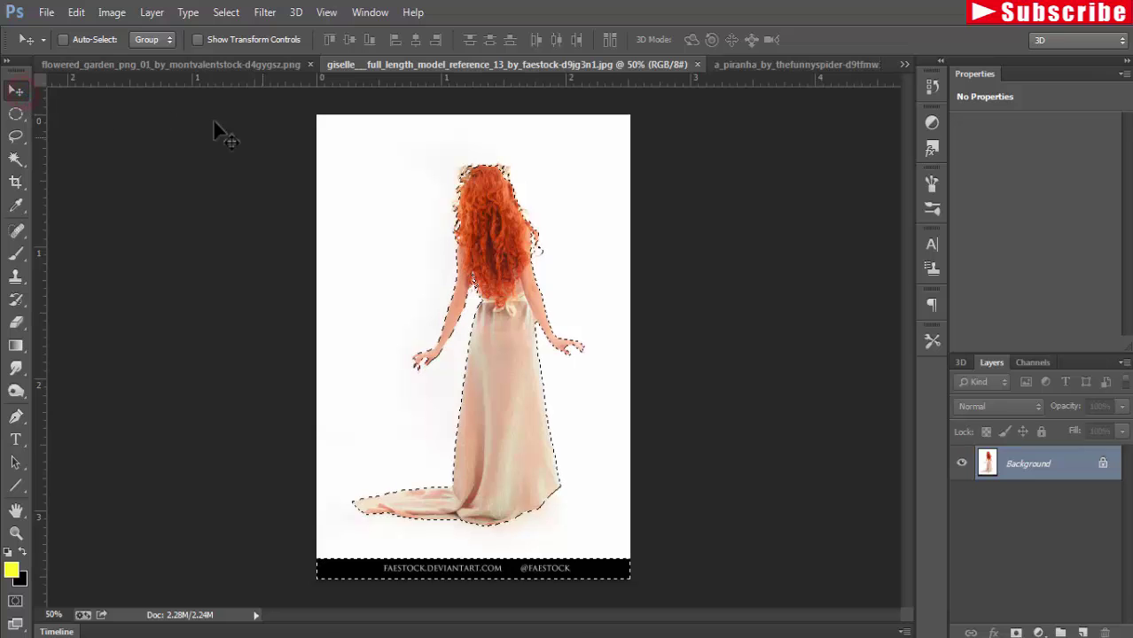
mouse_move(583, 64)
mouse_down()
mouse_move(587, 108)
mouse_move(893, 97)
mouse_up()
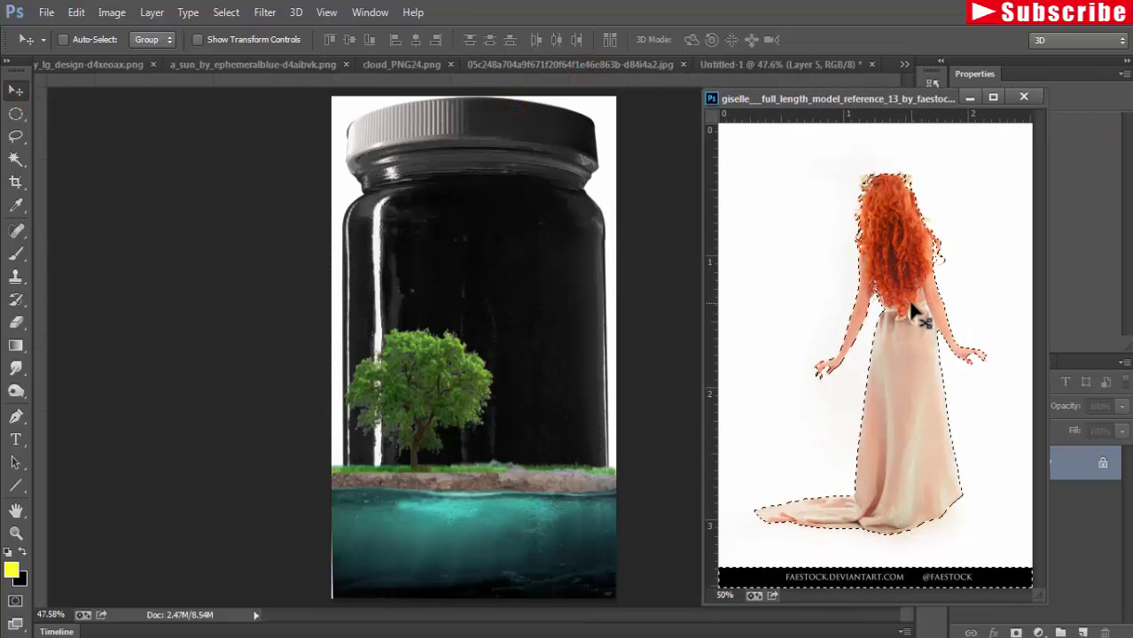
drag(911, 306, 511, 363)
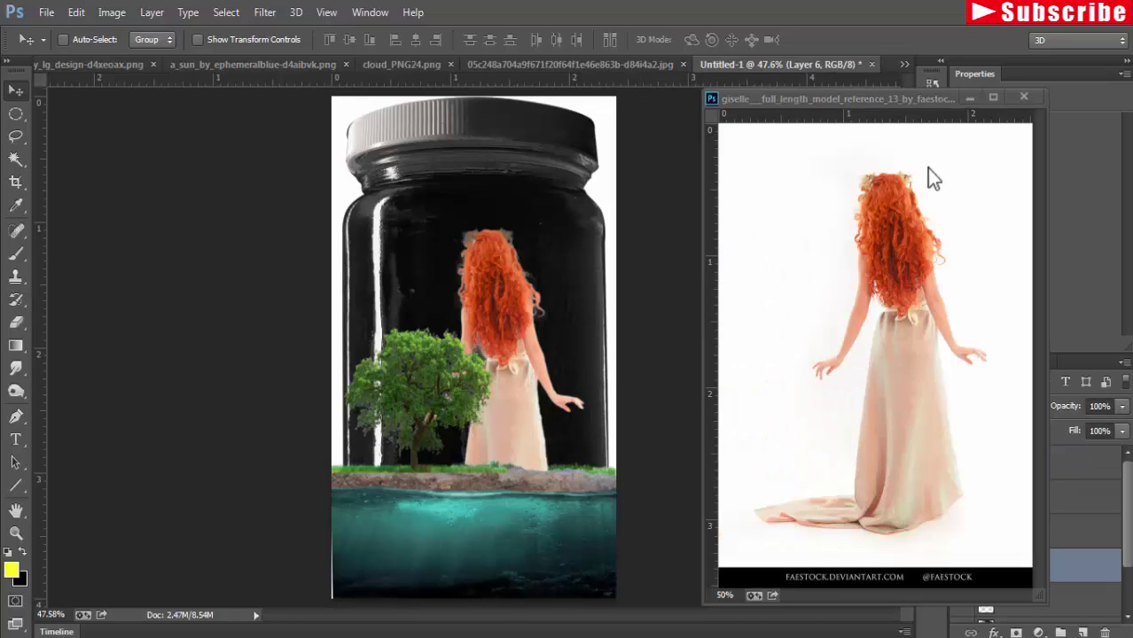
click(972, 97)
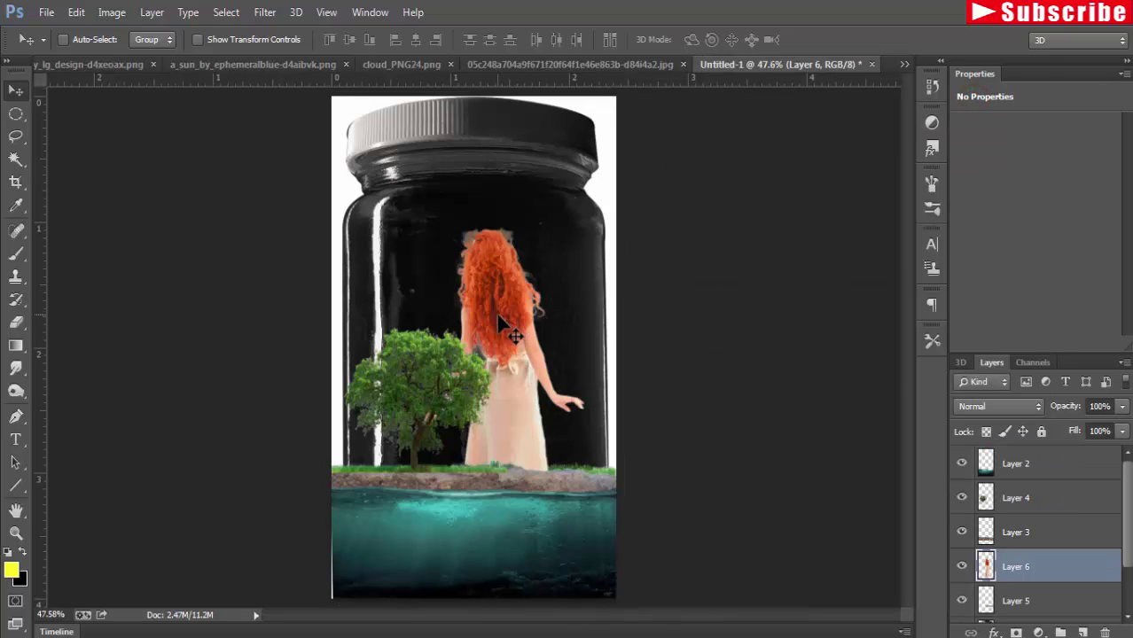
mouse_move(493, 309)
mouse_down()
mouse_move(521, 284)
mouse_move(512, 275)
mouse_up()
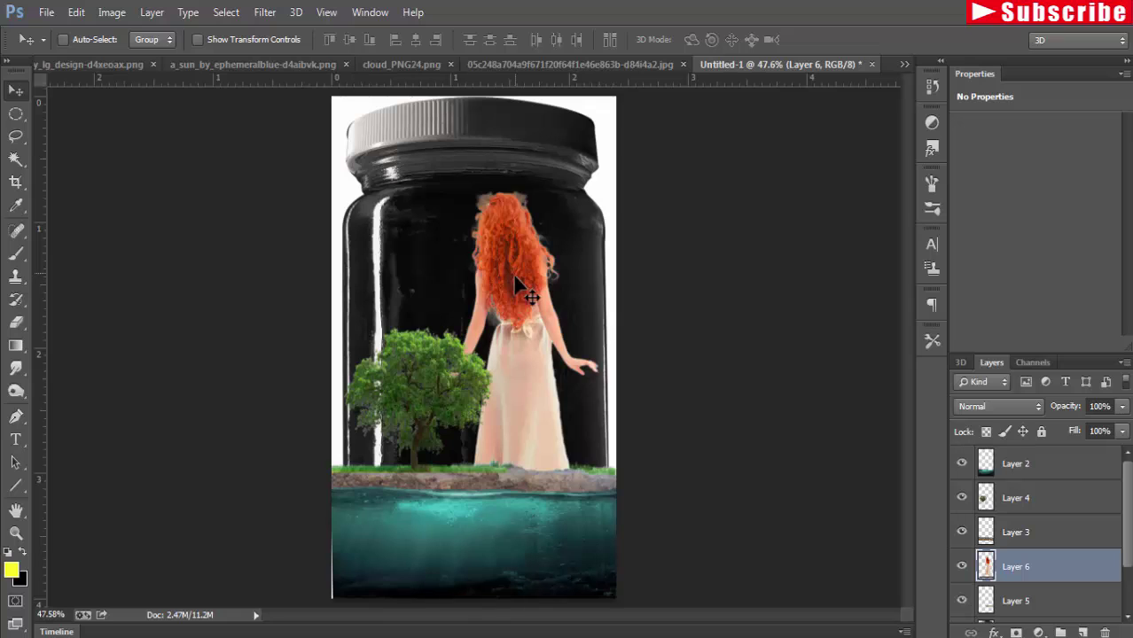
- Scale the woman down and stand her on the grass right of the tree
click(198, 39)
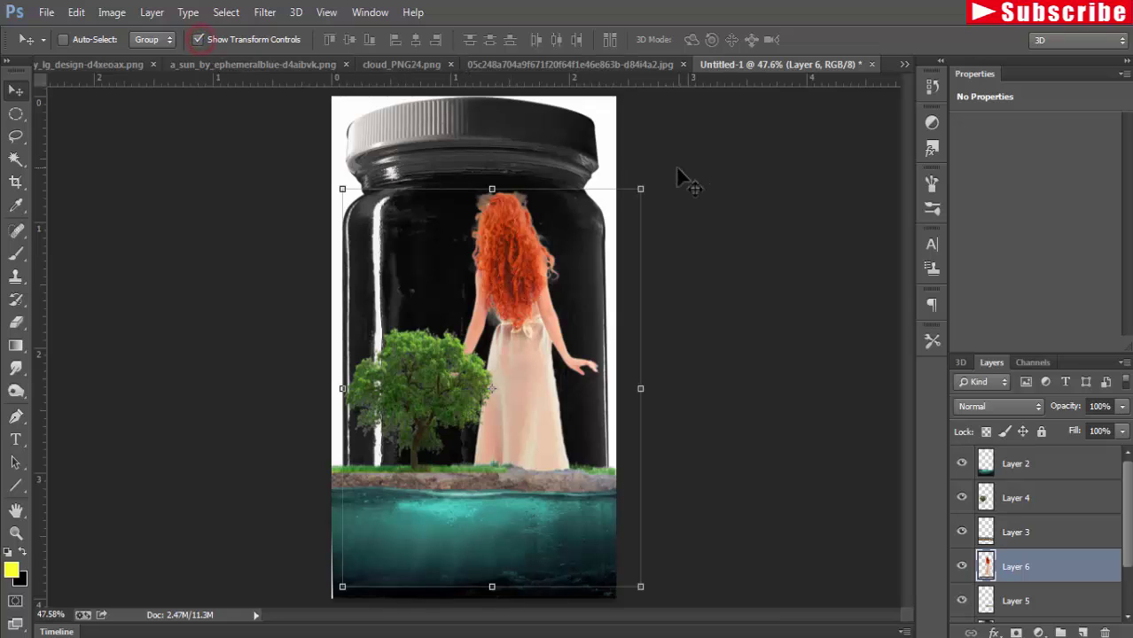
drag(642, 189, 428, 479)
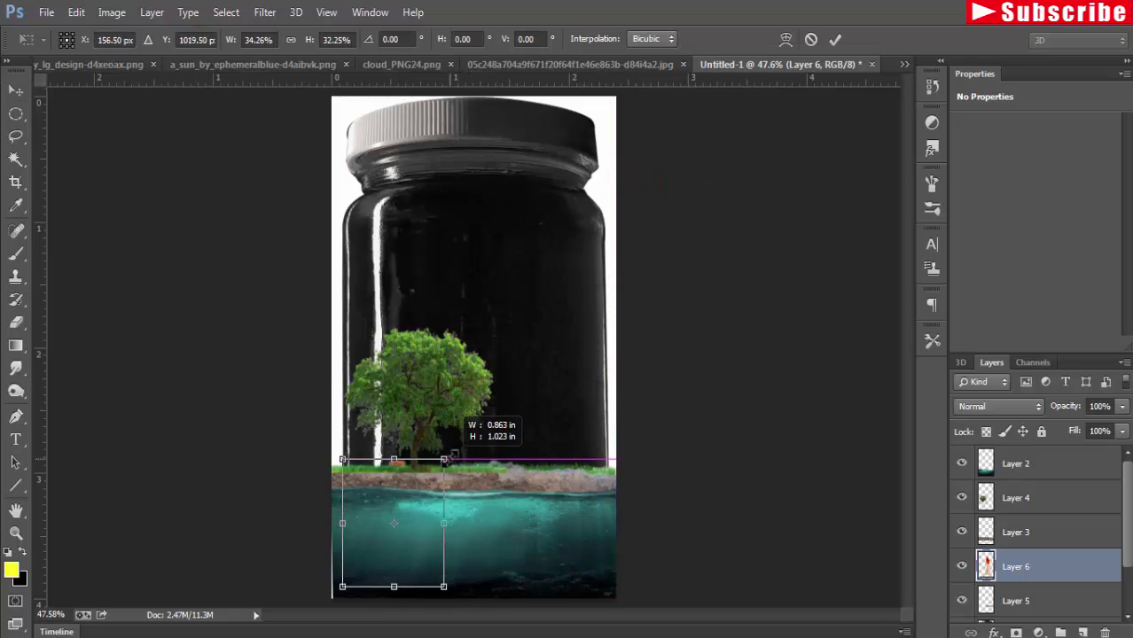
drag(428, 478, 398, 514)
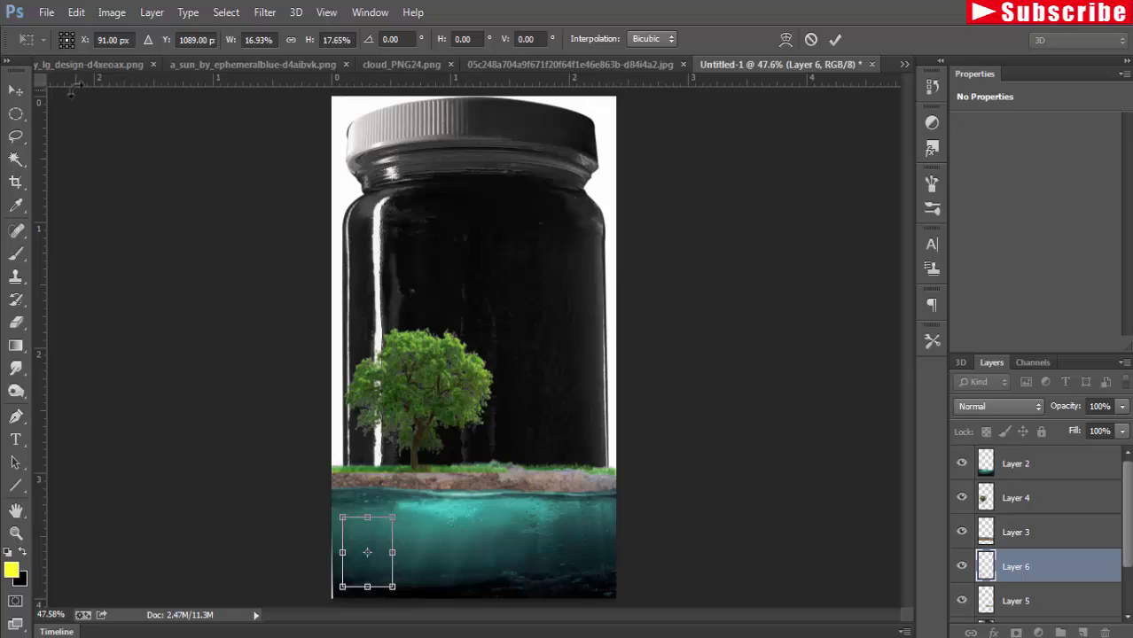
click(15, 91)
click(493, 252)
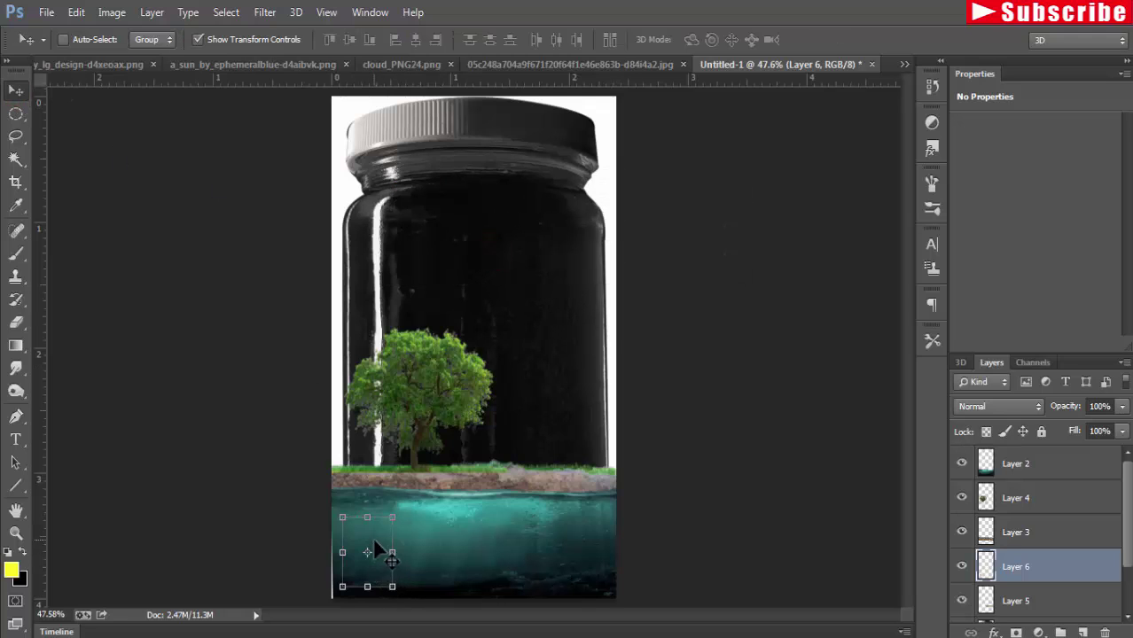
mouse_move(374, 542)
mouse_down()
mouse_move(488, 435)
mouse_move(508, 437)
mouse_move(527, 399)
mouse_up()
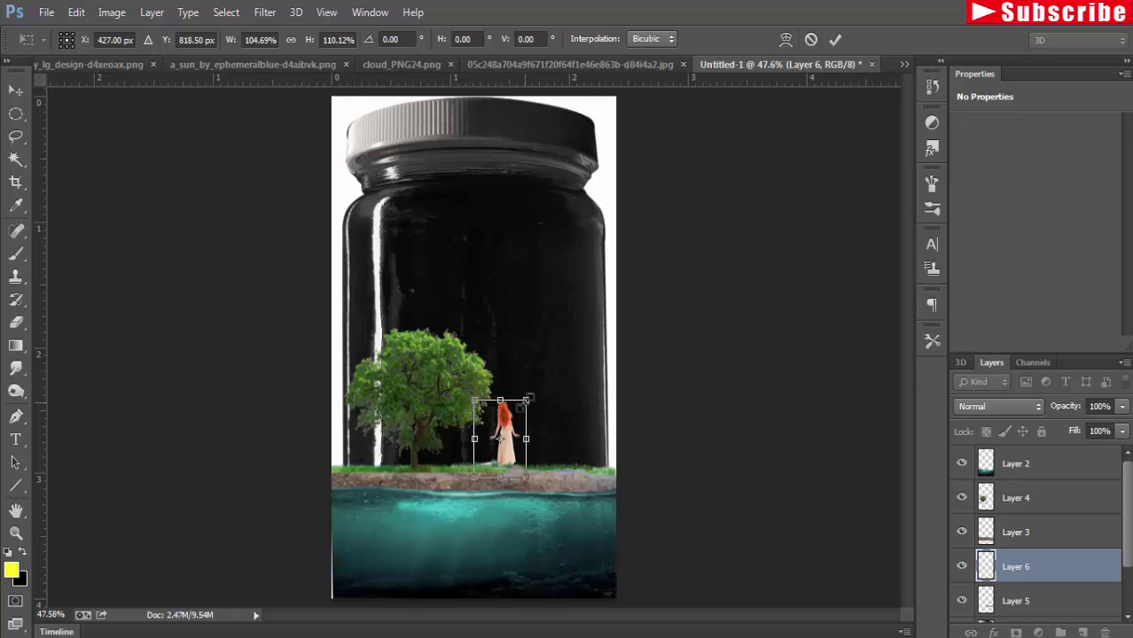
click(15, 93)
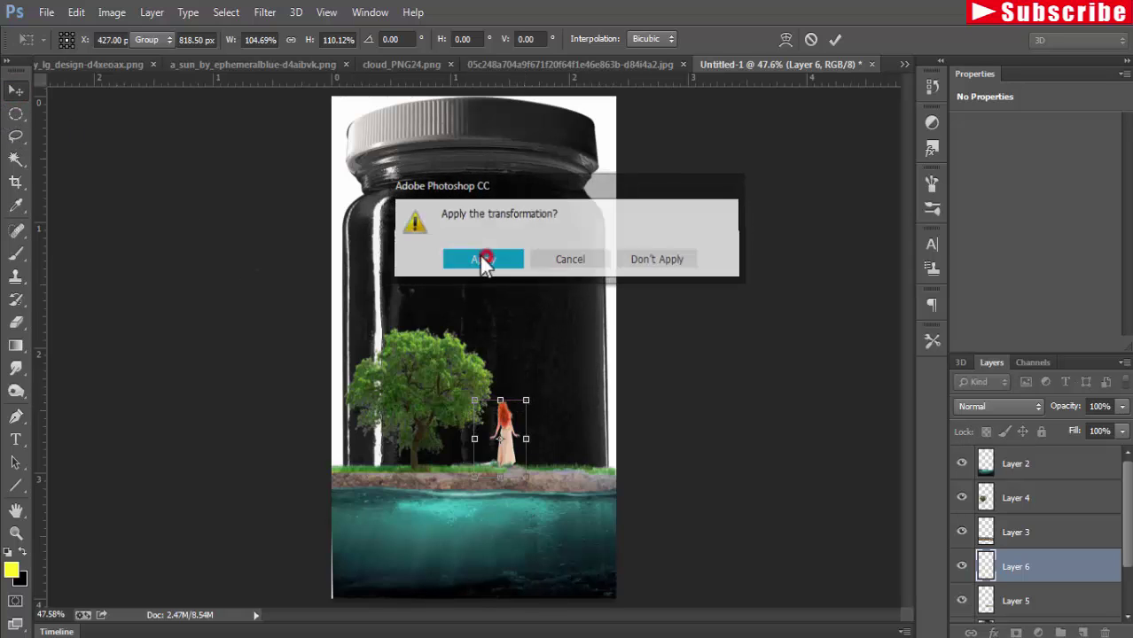
click(481, 259)
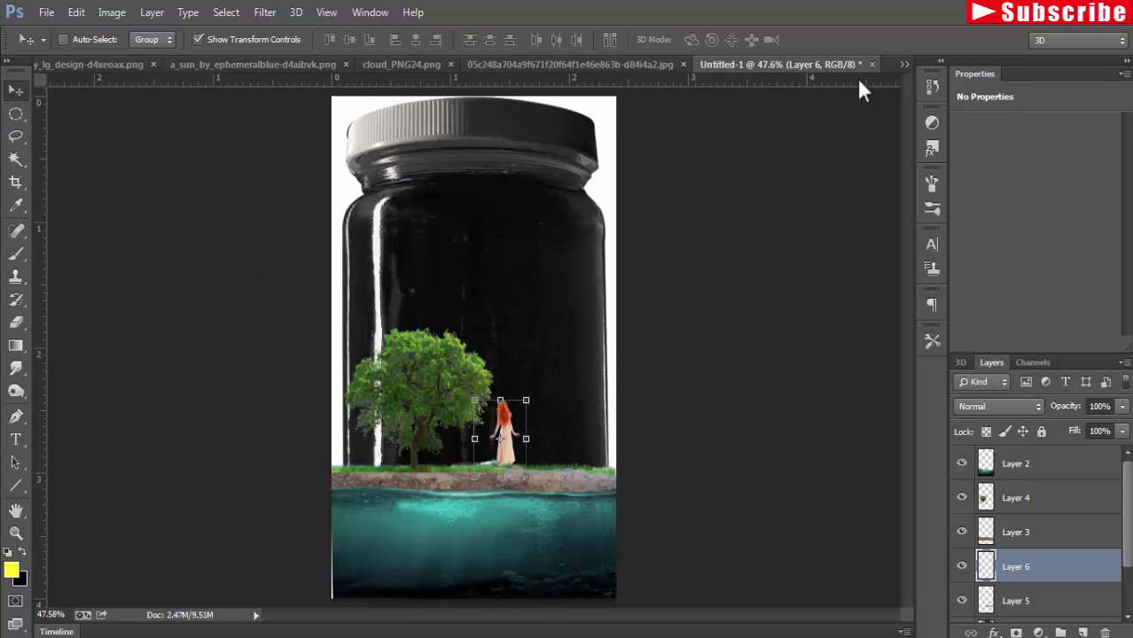
- Copy the two white birds from the birds image into the jar composition
click(902, 65)
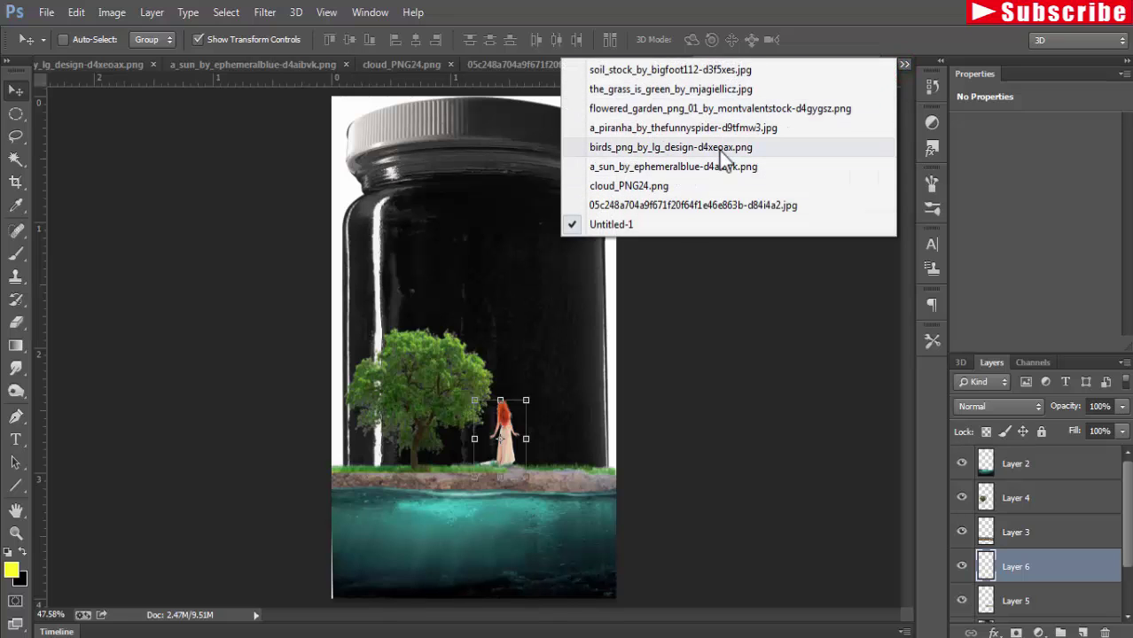
click(719, 151)
mouse_move(248, 64)
mouse_down()
mouse_move(251, 103)
mouse_move(864, 115)
mouse_up()
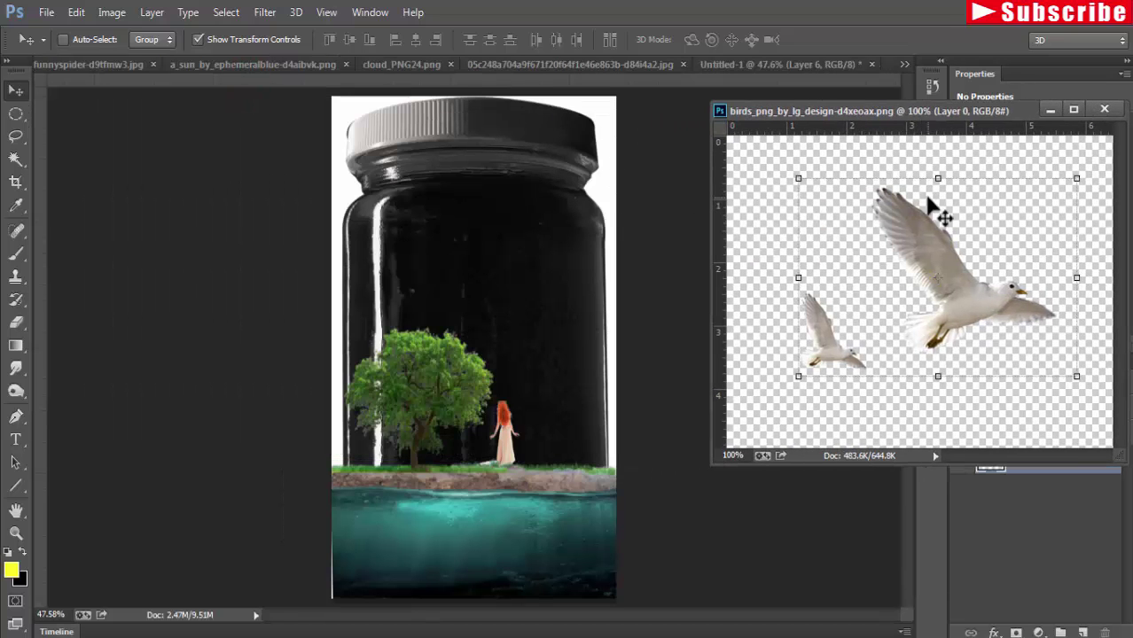
mouse_move(984, 266)
mouse_down()
mouse_move(521, 360)
mouse_move(571, 335)
mouse_up()
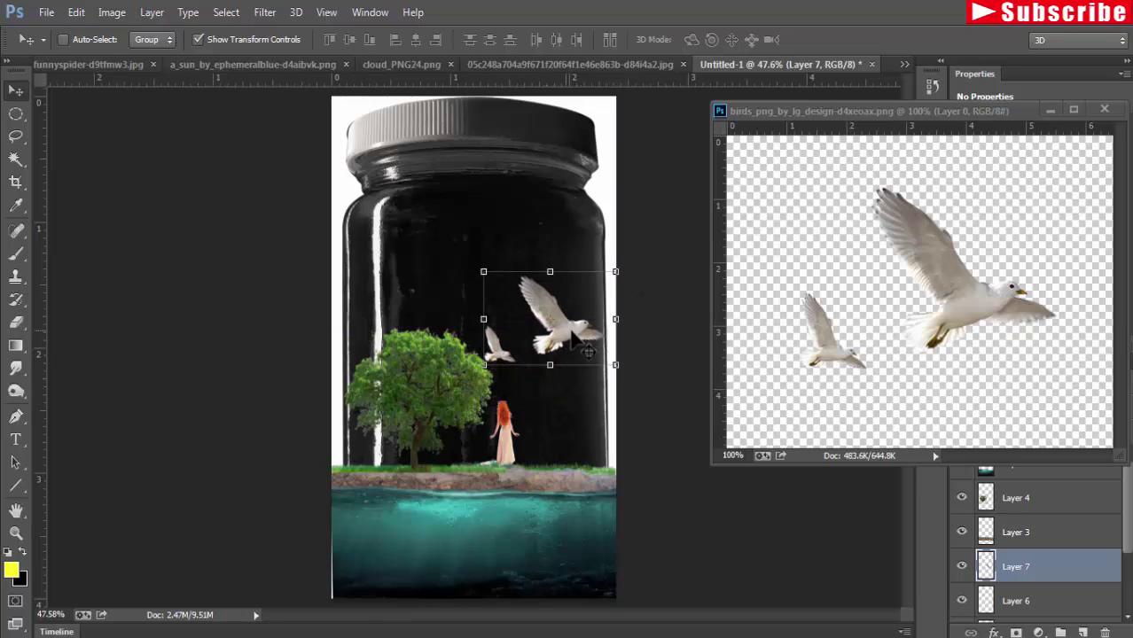
click(1051, 110)
- Shrink the birds to about 65% and shift them right above the woman
click(615, 272)
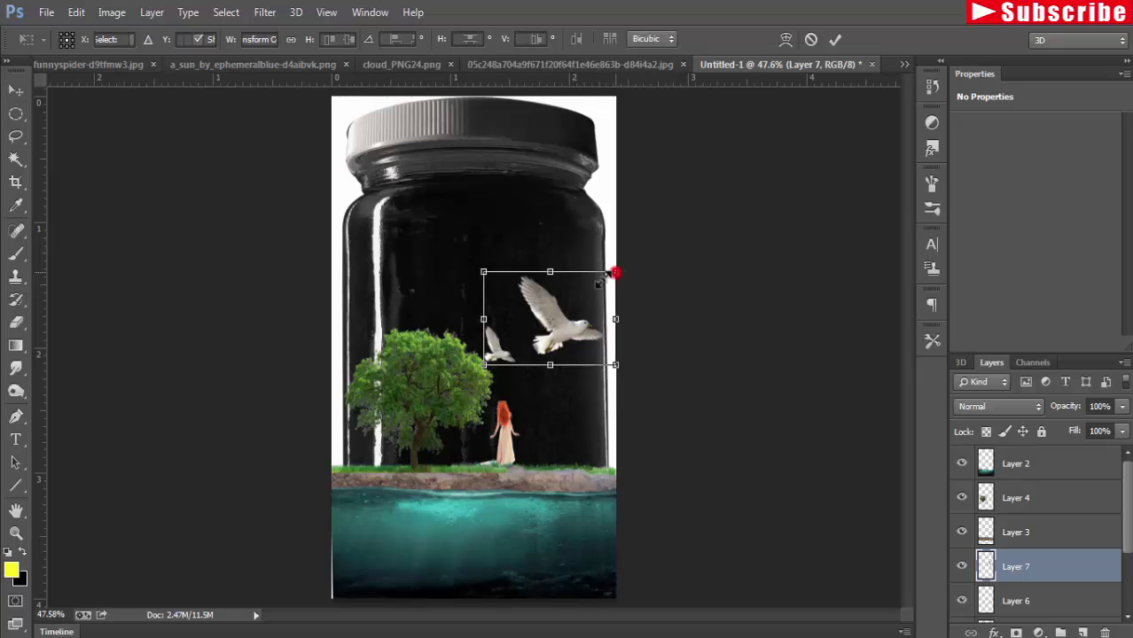
drag(615, 272, 572, 300)
mouse_move(535, 340)
mouse_down()
mouse_move(576, 347)
mouse_move(565, 341)
mouse_up()
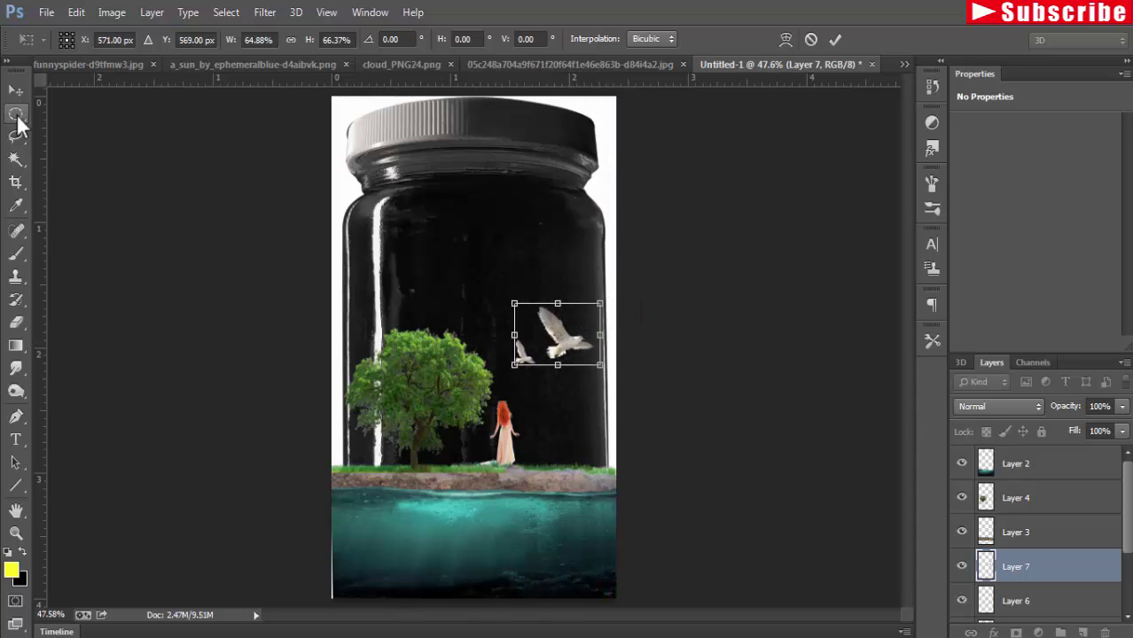
click(16, 91)
click(500, 257)
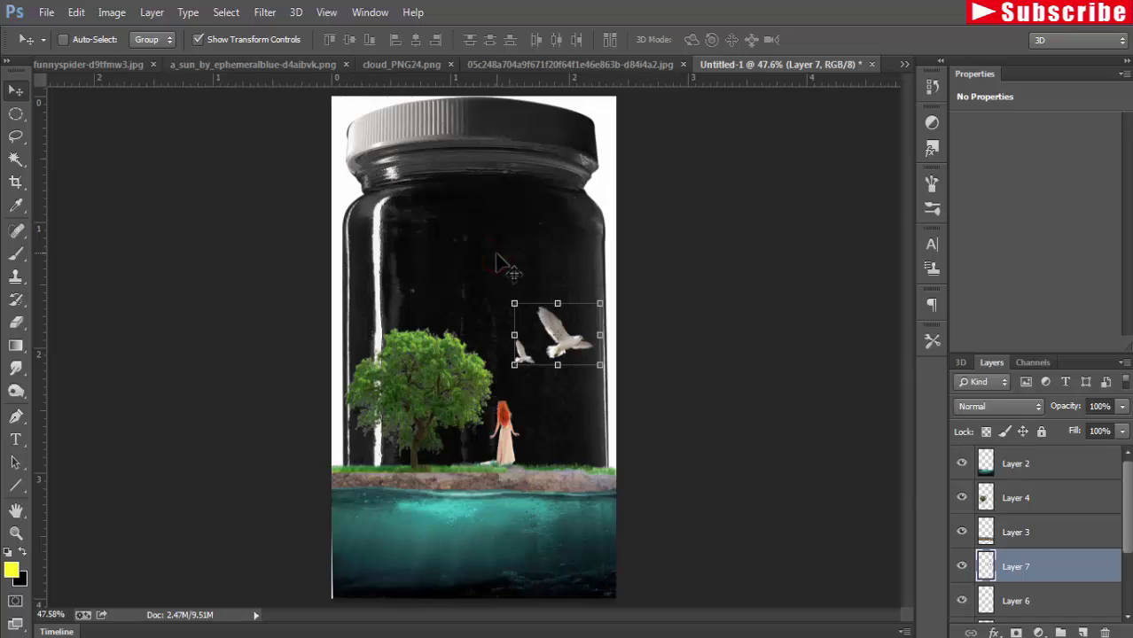
- Enlarge the tree on Layer 4 upward and to the right
click(986, 498)
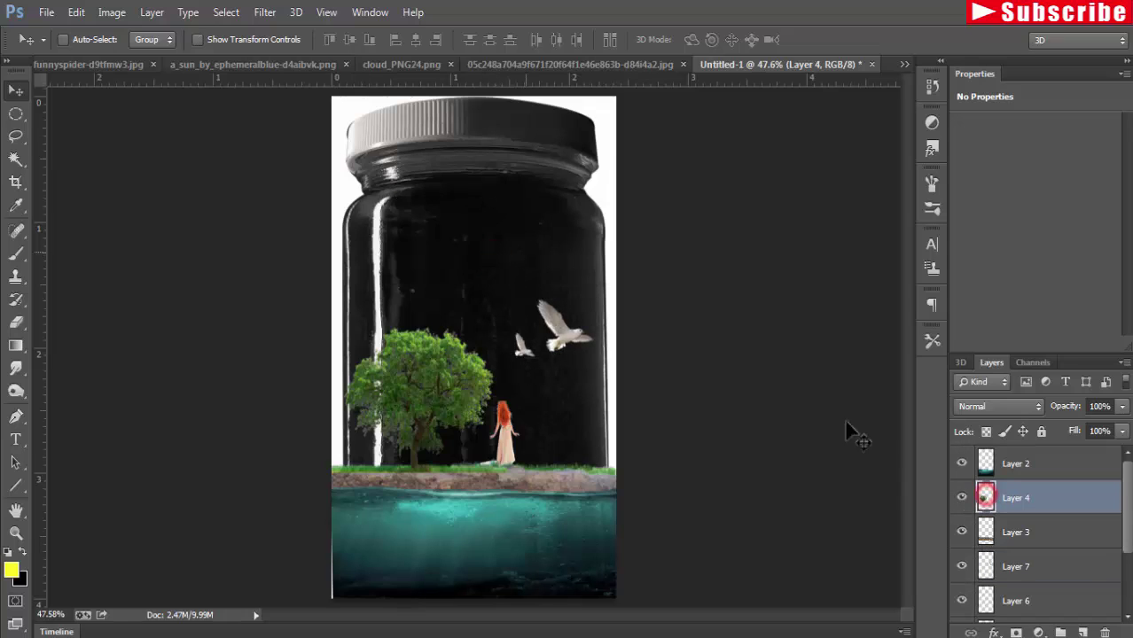
click(199, 40)
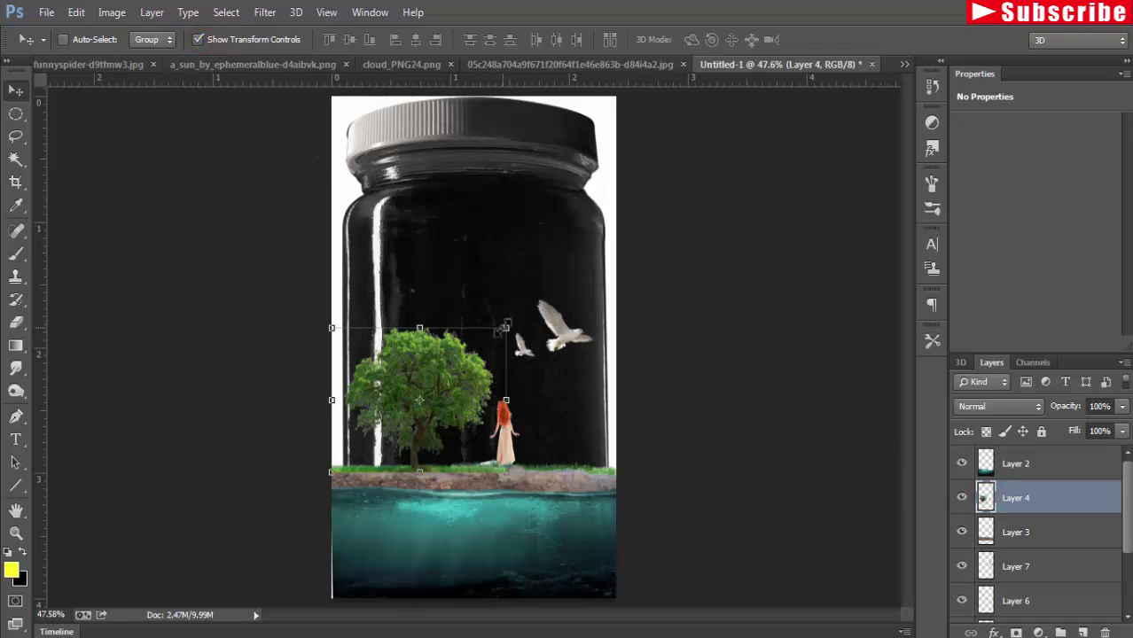
drag(503, 328, 514, 303)
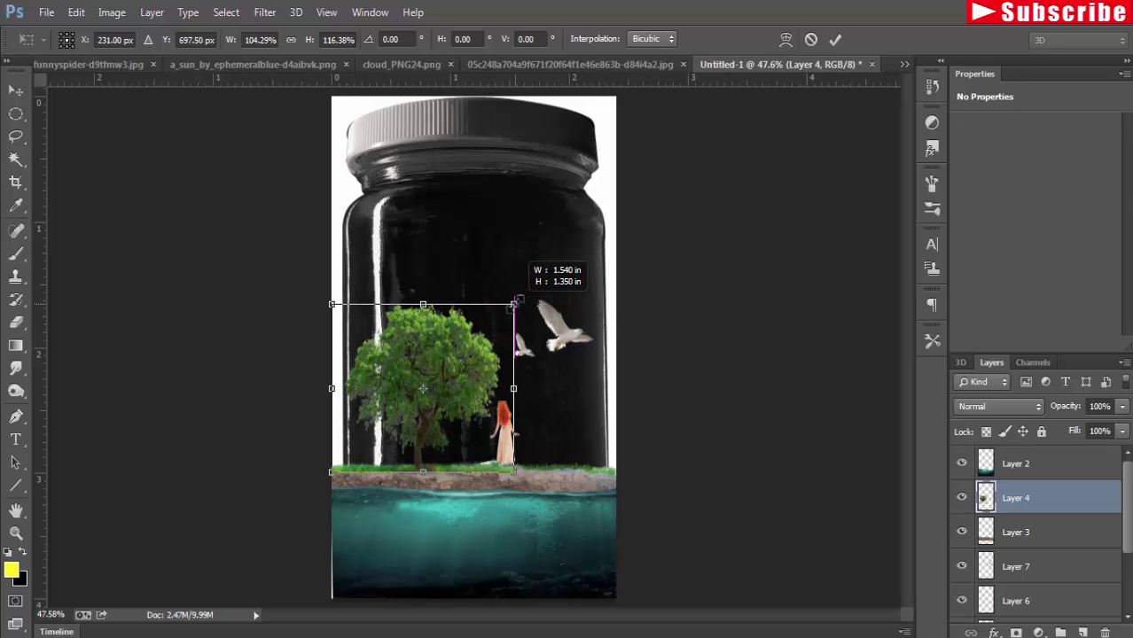
click(15, 92)
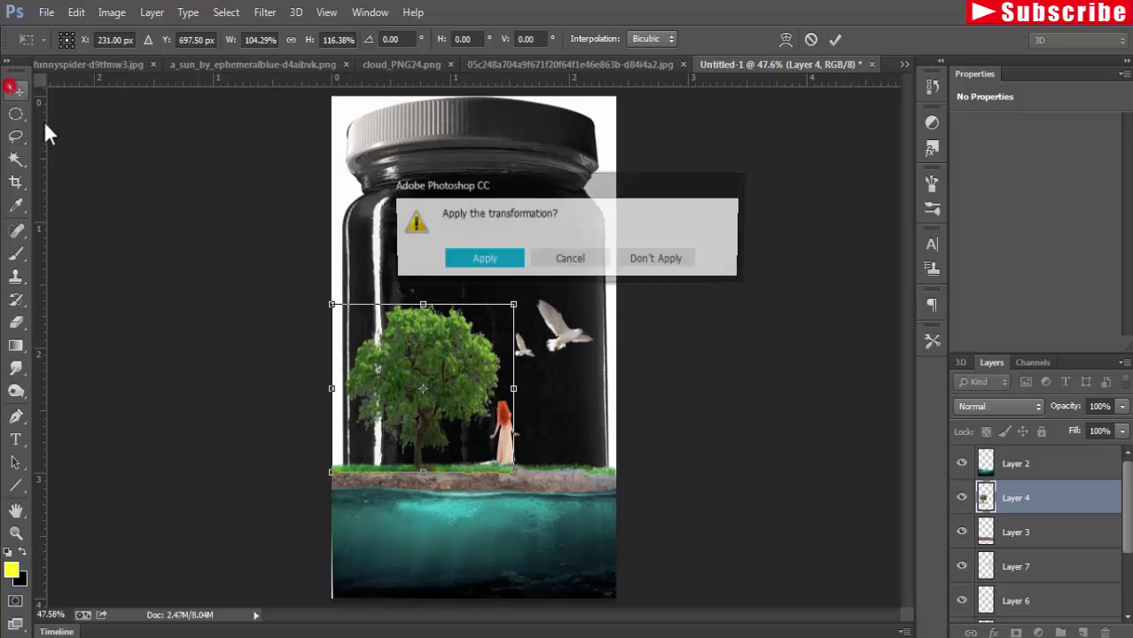
click(496, 256)
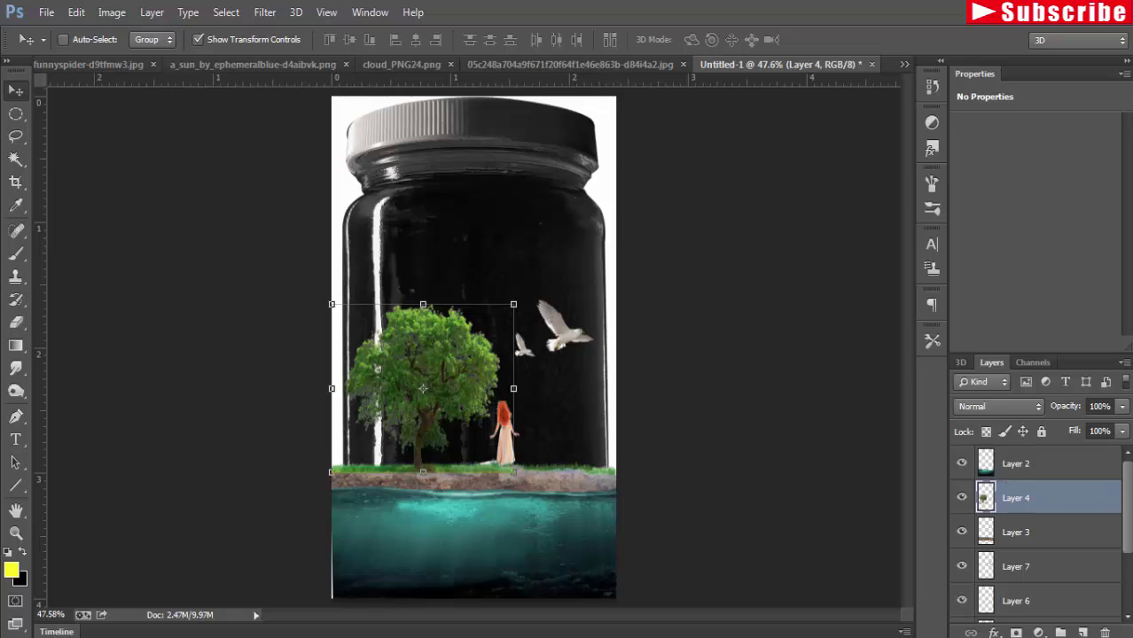
- Enlarge the woman on Layer 6 to about 134% × 116% and nudge her right
scroll(1036, 532, down, 3)
scroll(1037, 532, up, 3)
click(1015, 468)
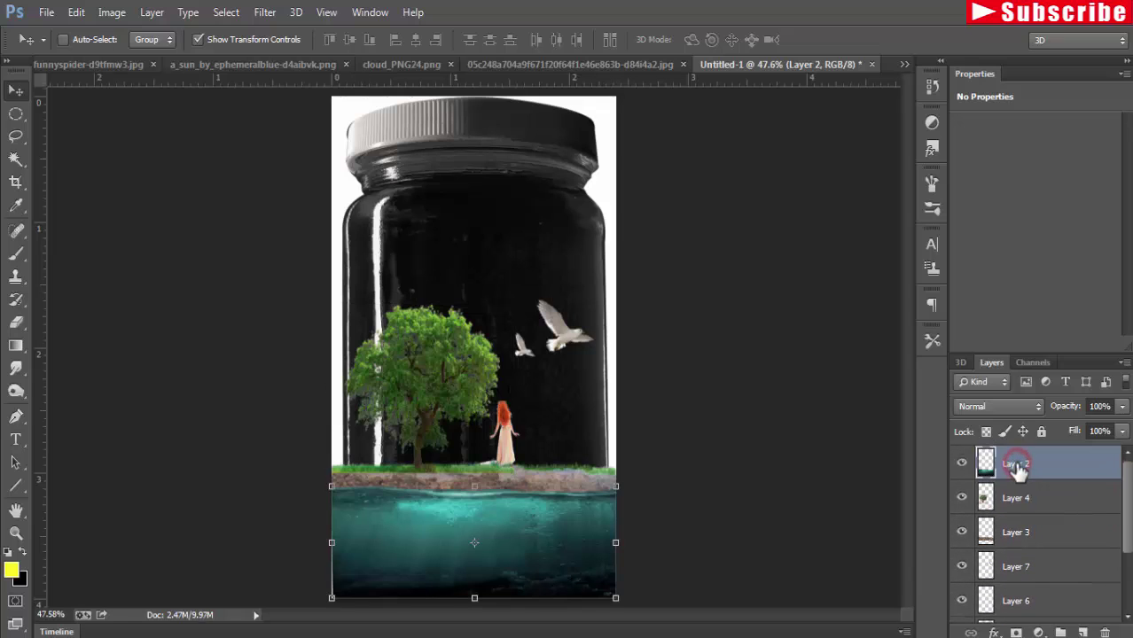
click(1017, 530)
click(1021, 565)
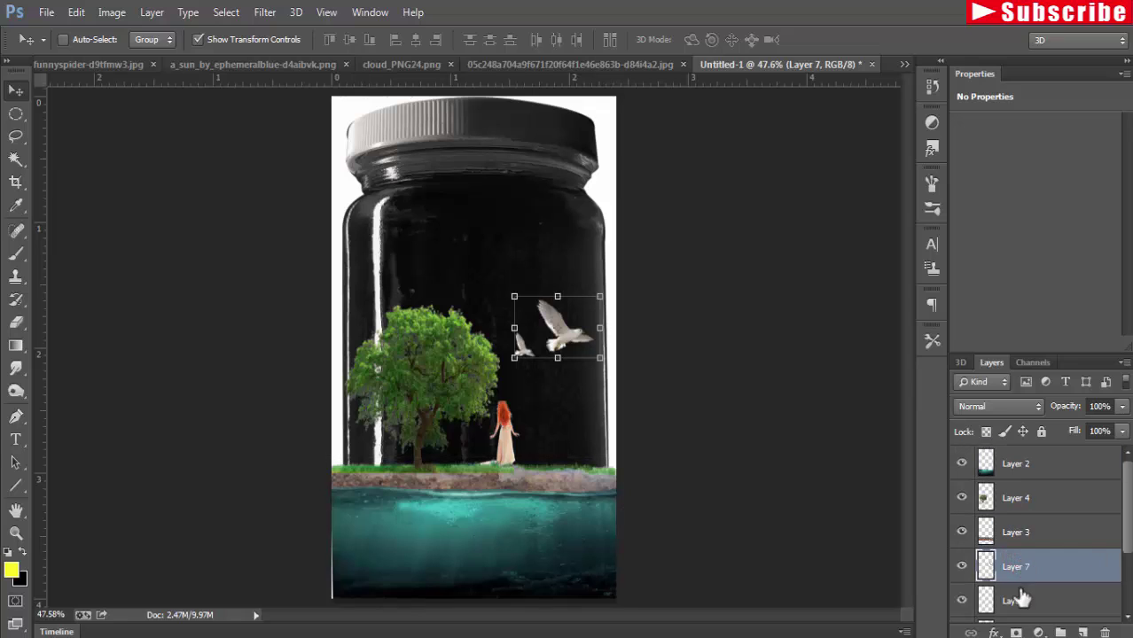
click(1019, 601)
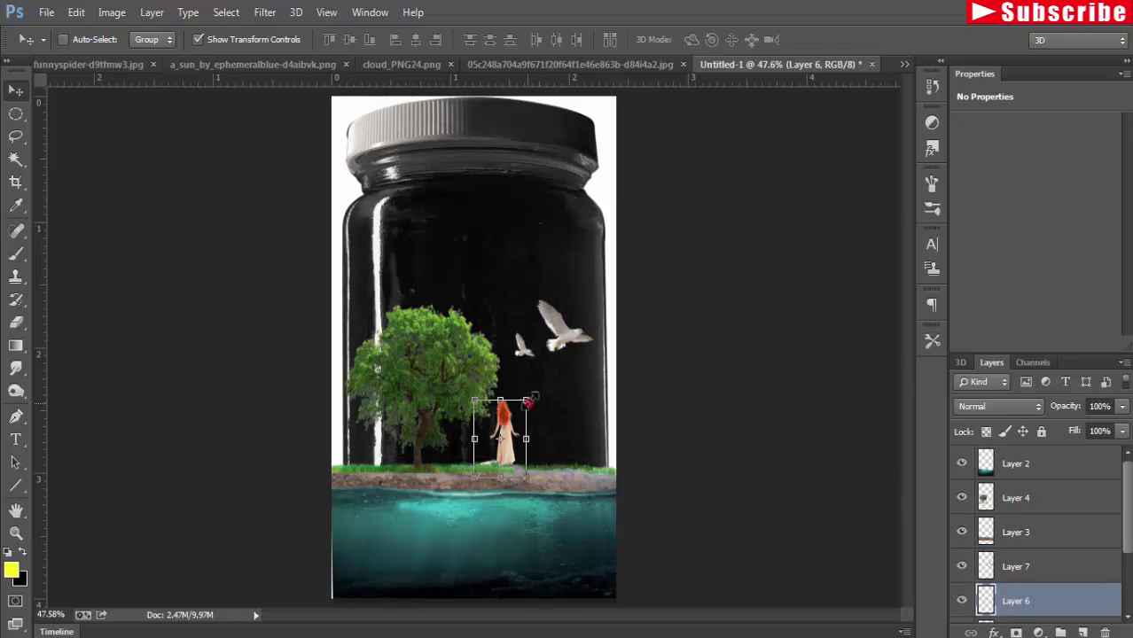
drag(529, 402, 543, 387)
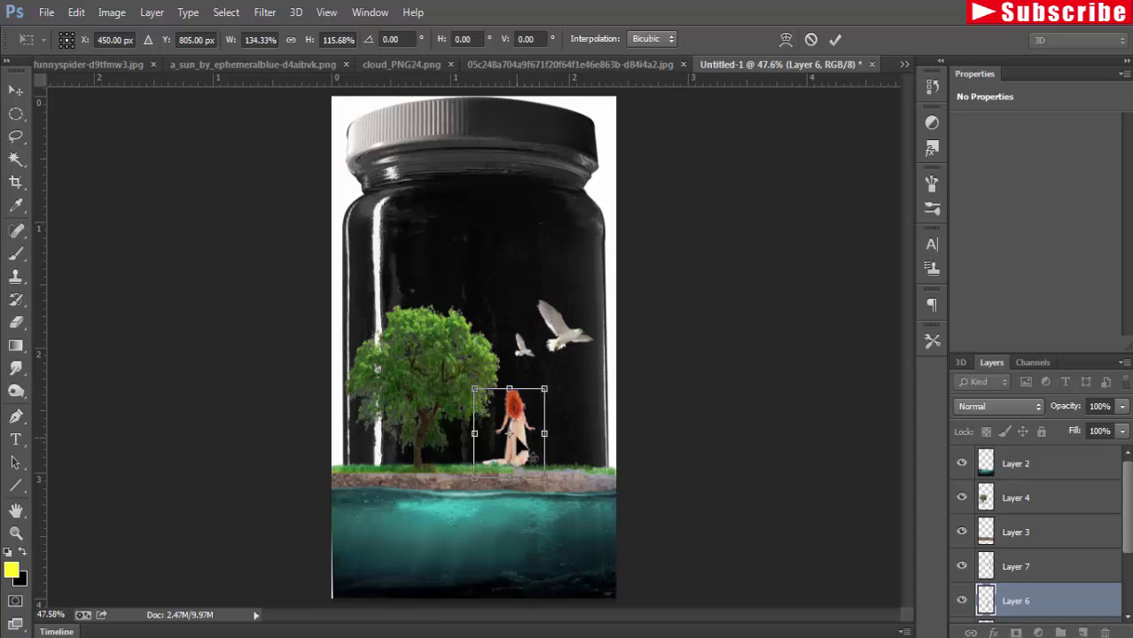
drag(536, 454, 529, 435)
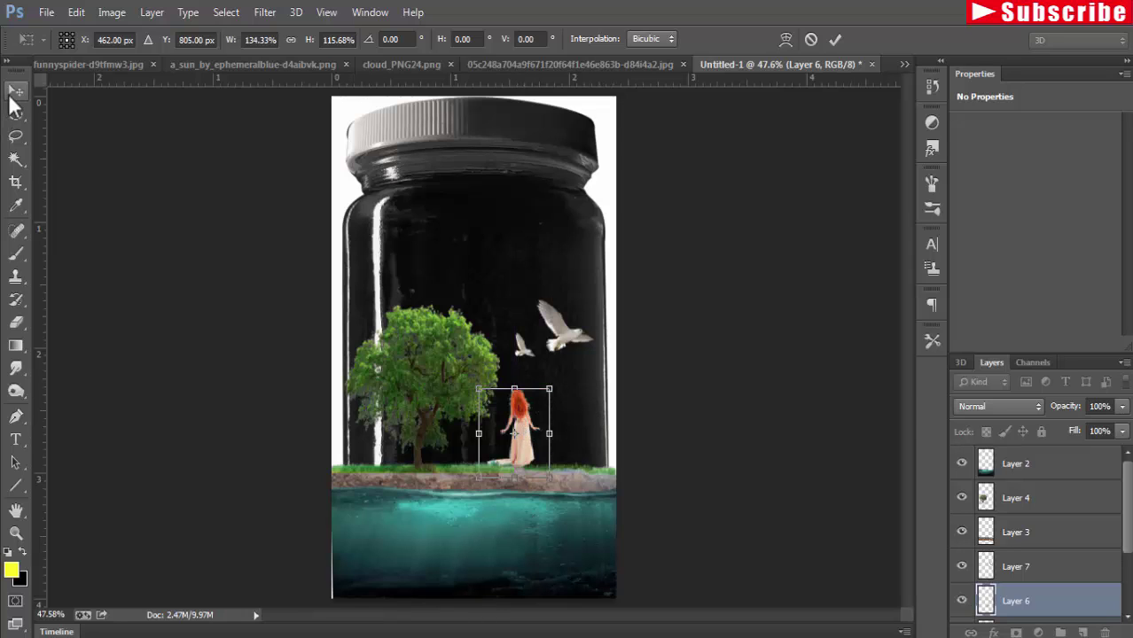
click(15, 91)
click(486, 260)
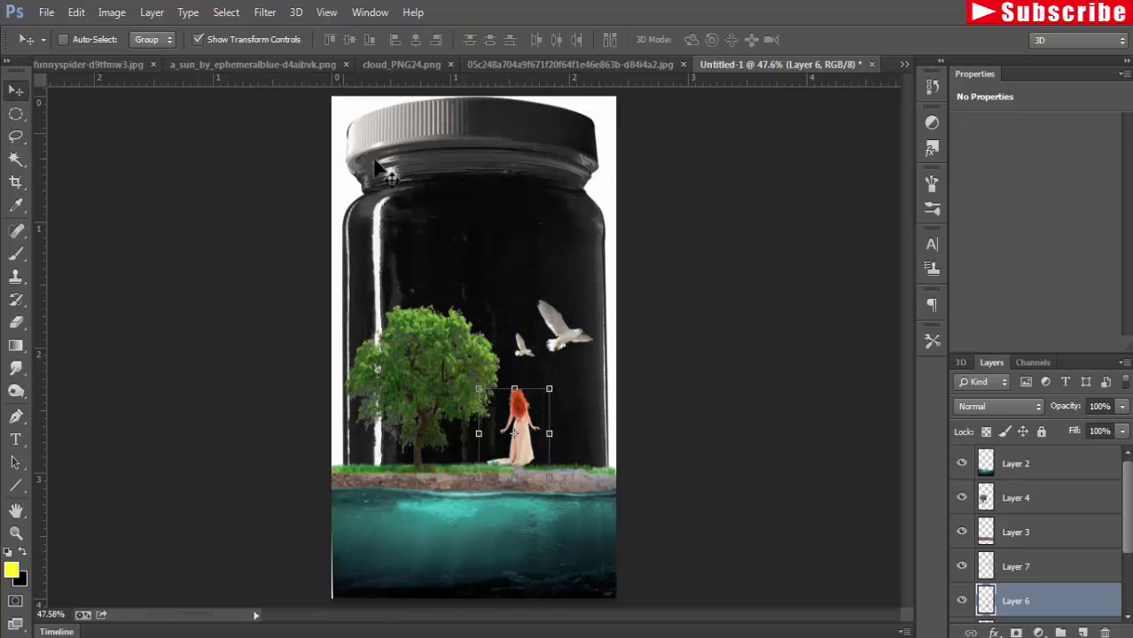
click(196, 39)
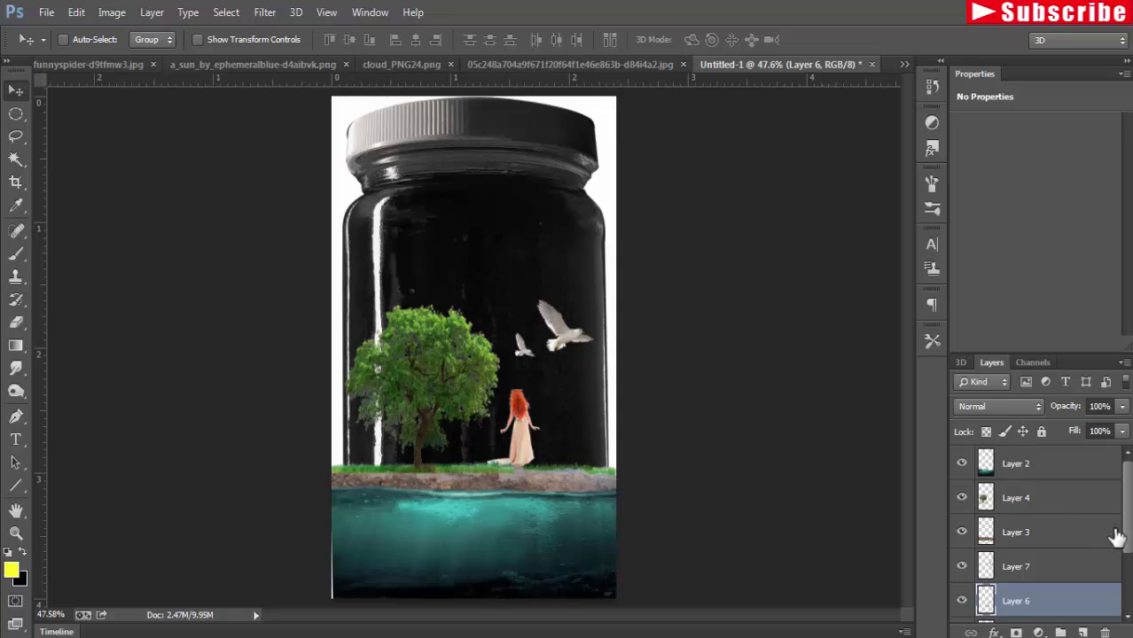
click(903, 65)
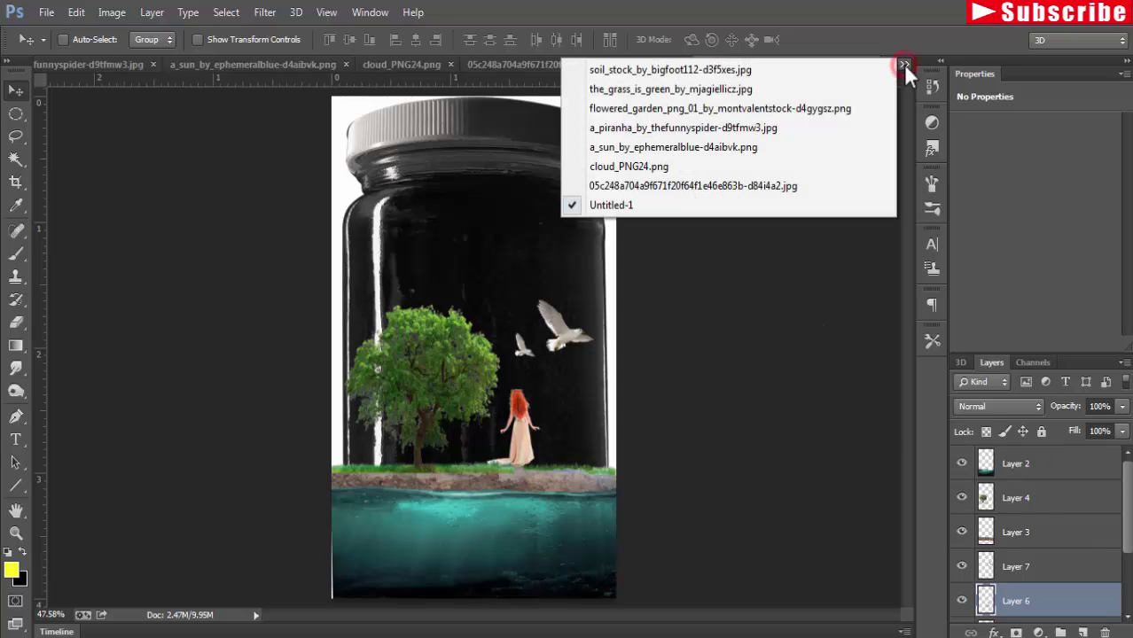
- Copy the clouds from cloud_PNG24.png into the upper part of the jar
click(689, 166)
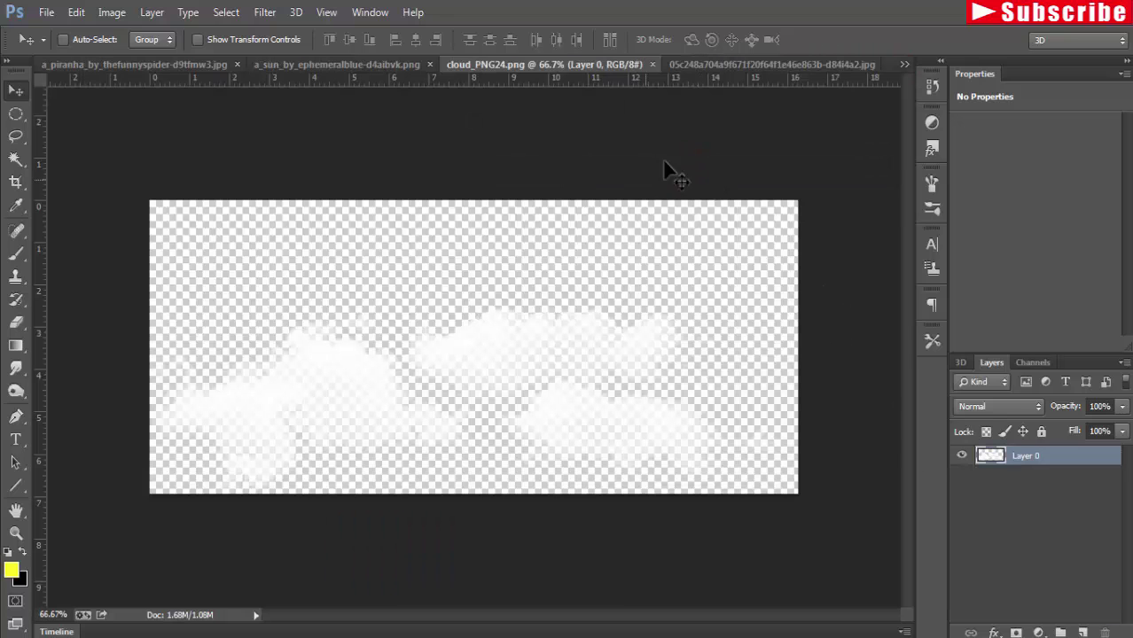
drag(609, 67, 862, 122)
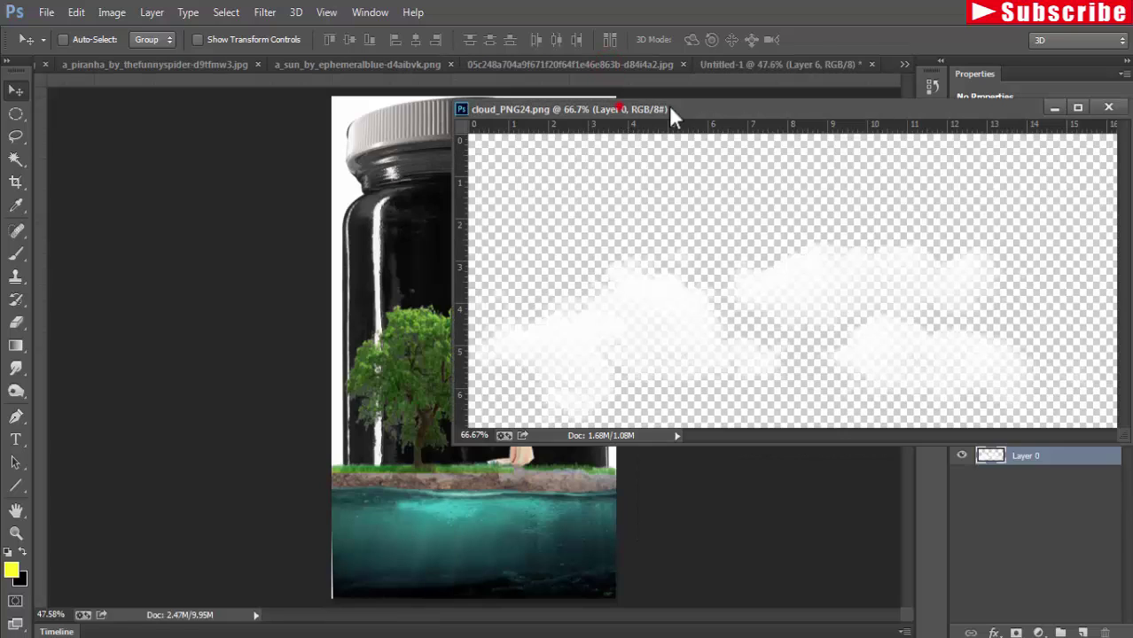
drag(910, 327, 550, 275)
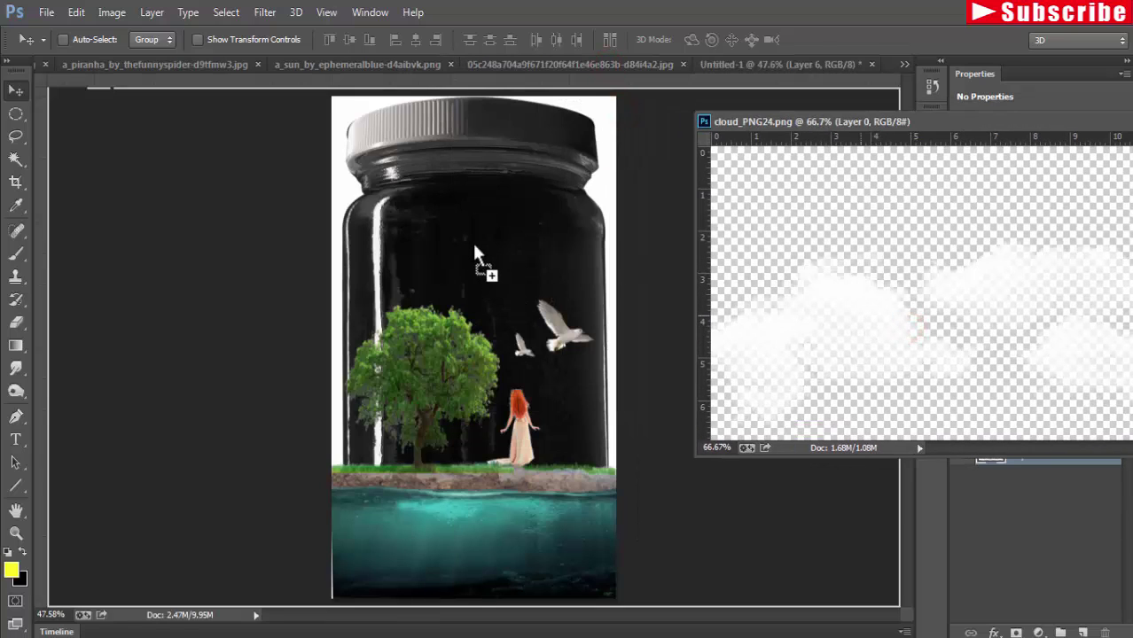
mouse_move(475, 253)
mouse_down()
mouse_move(512, 282)
mouse_move(470, 243)
mouse_up()
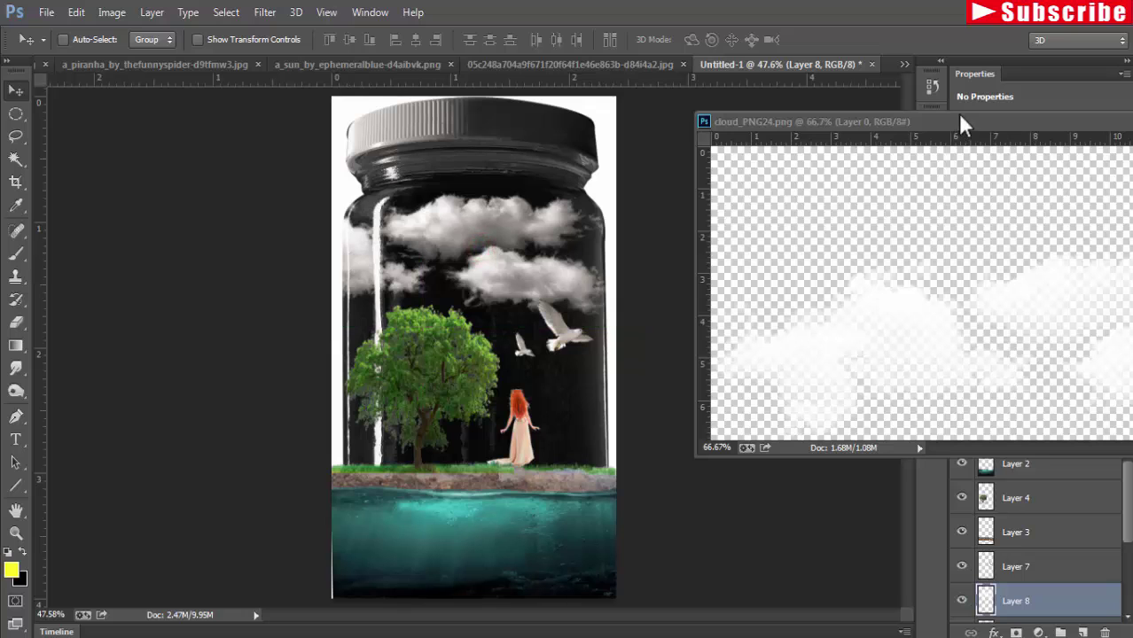
mouse_move(955, 122)
mouse_down()
mouse_move(833, 195)
mouse_move(698, 226)
mouse_up()
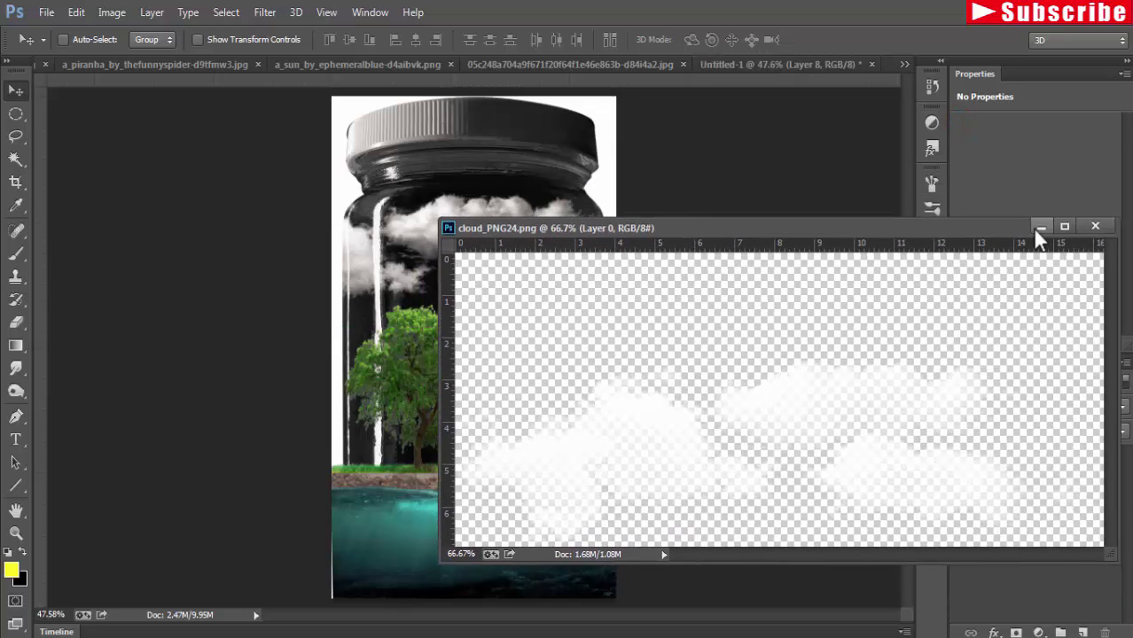
click(1034, 225)
- Shrink the clouds to about 52% × 74% and settle them above the tree
drag(450, 230, 450, 227)
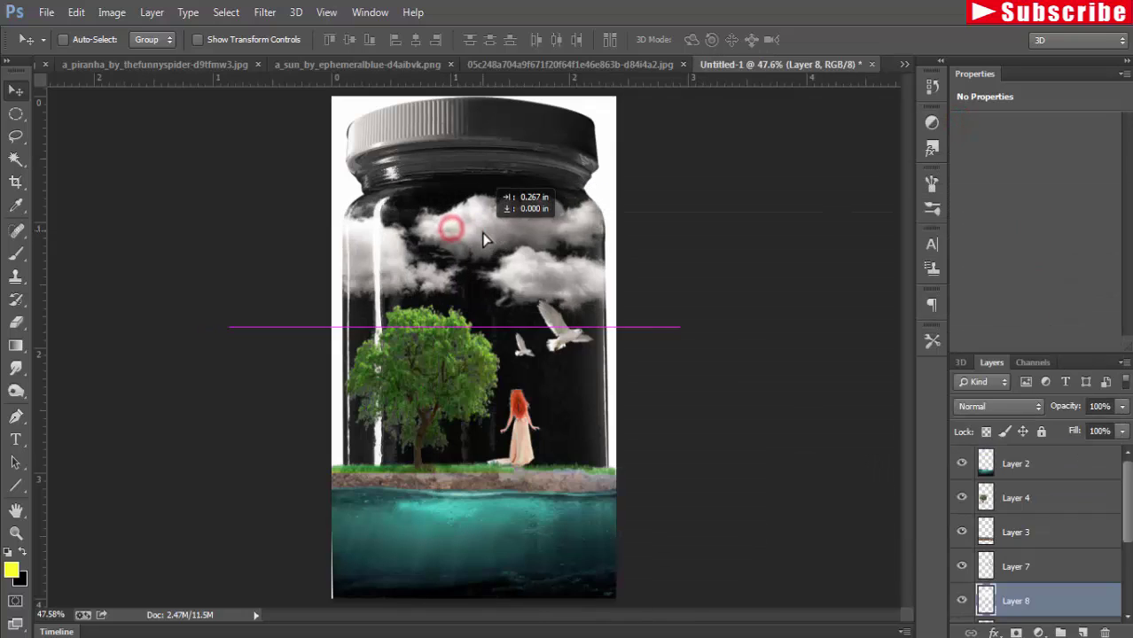
key(ctrl+t)
drag(682, 190, 456, 214)
drag(255, 261, 388, 240)
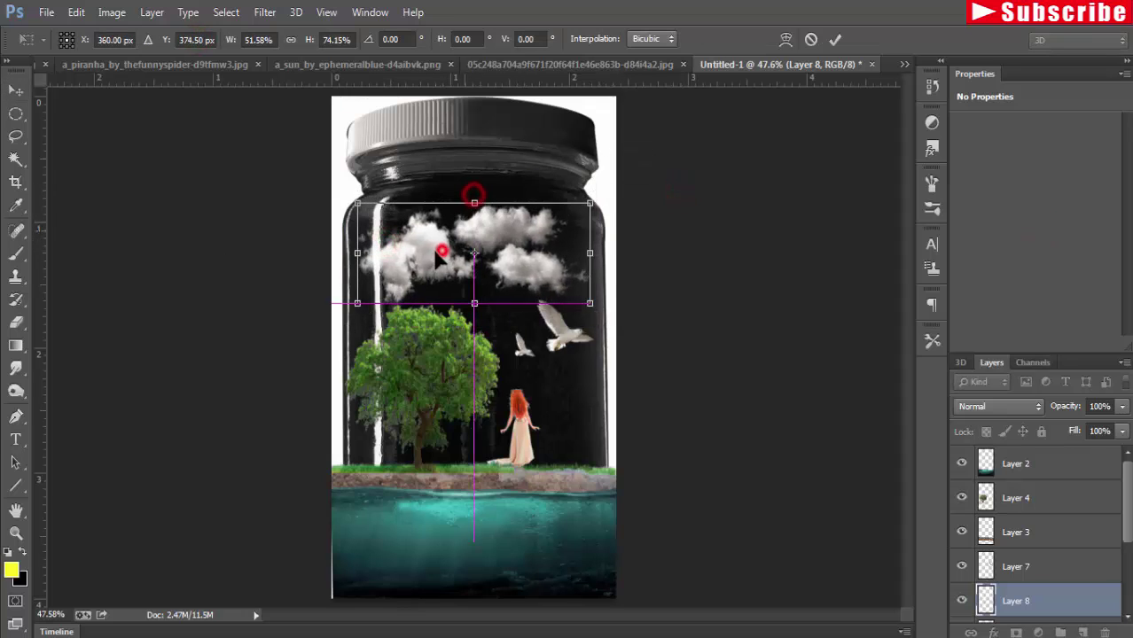
drag(476, 194, 474, 215)
key(Return)
- Copy the sun image into the jar composition
click(897, 65)
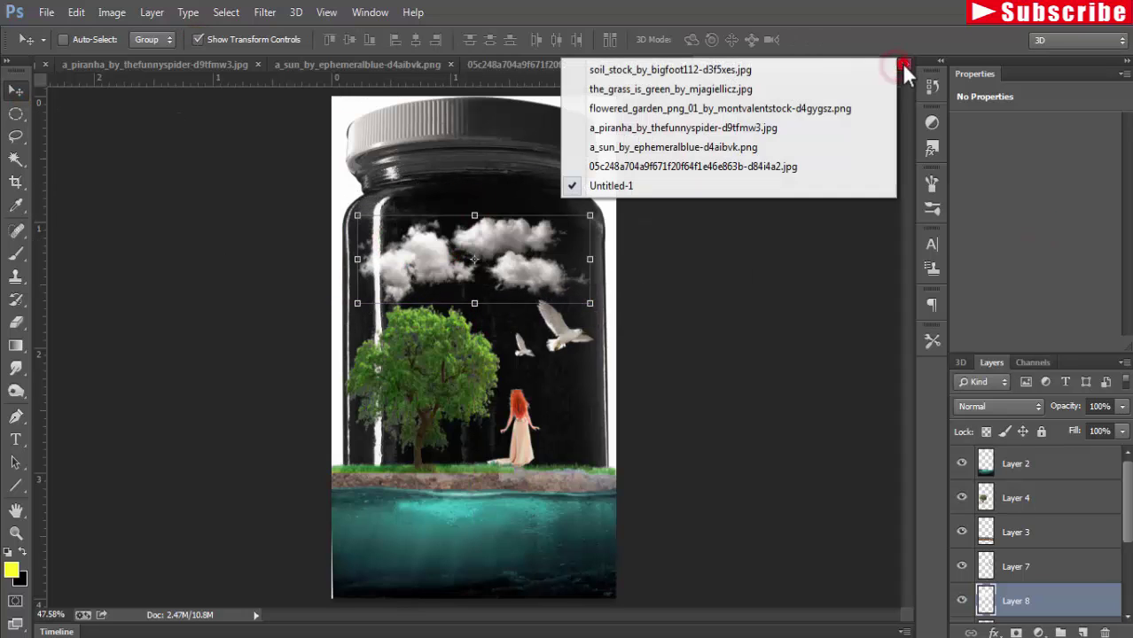
click(717, 148)
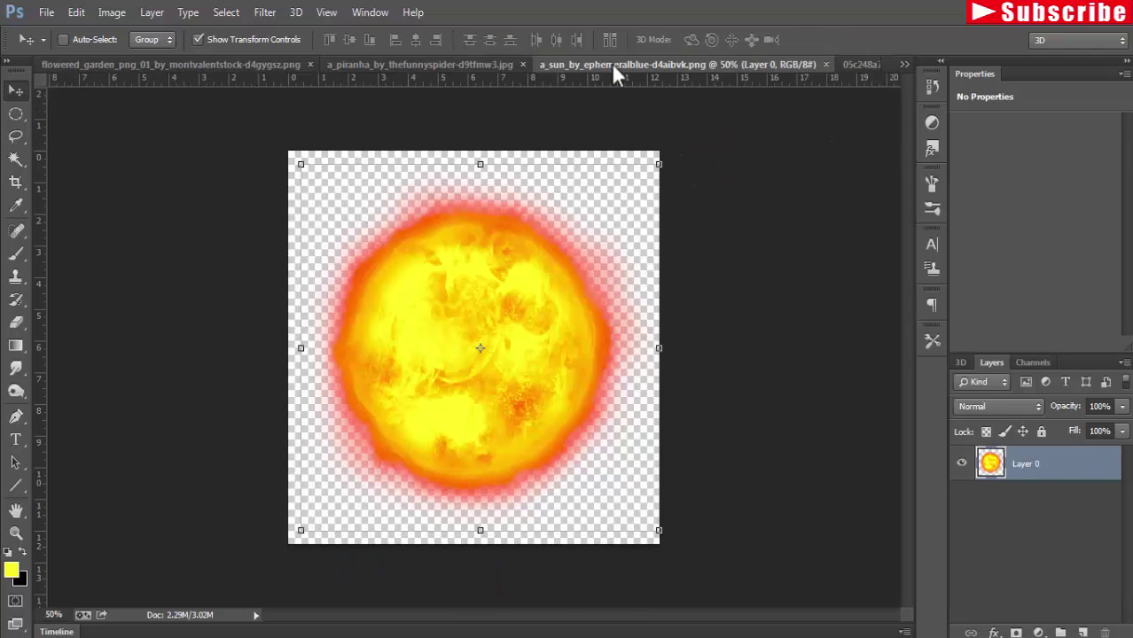
mouse_move(611, 64)
mouse_down()
mouse_move(616, 98)
mouse_move(822, 101)
mouse_up()
drag(851, 292, 505, 293)
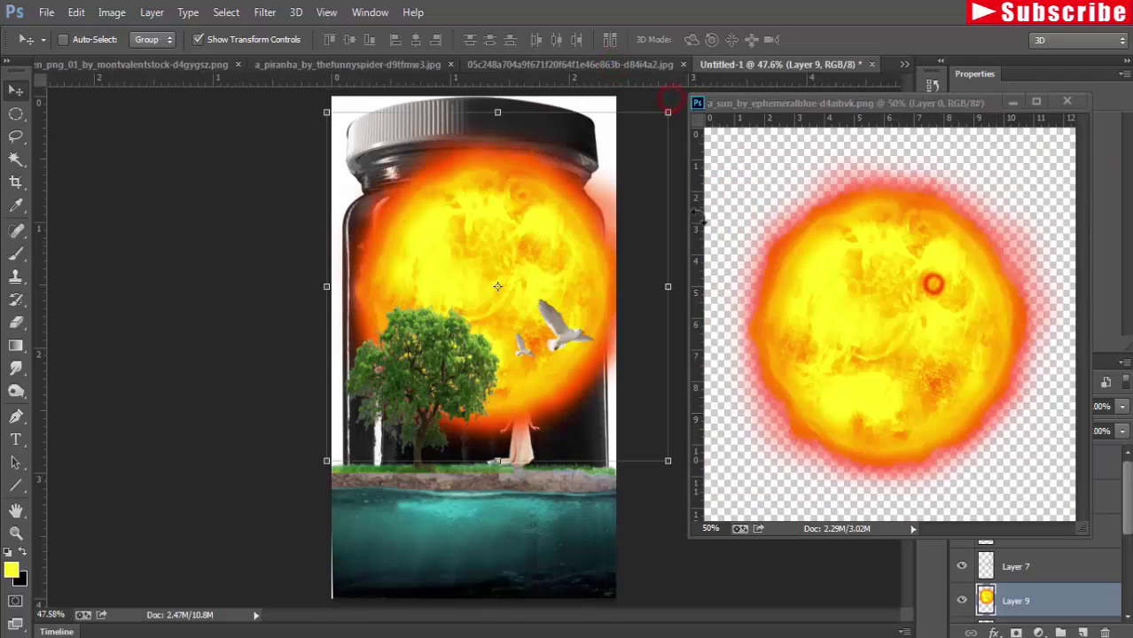
- Scale the sun down and move it to the jar's upper right
key(ctrl+w)
key(ctrl+t)
drag(673, 173, 455, 306)
drag(399, 381, 531, 226)
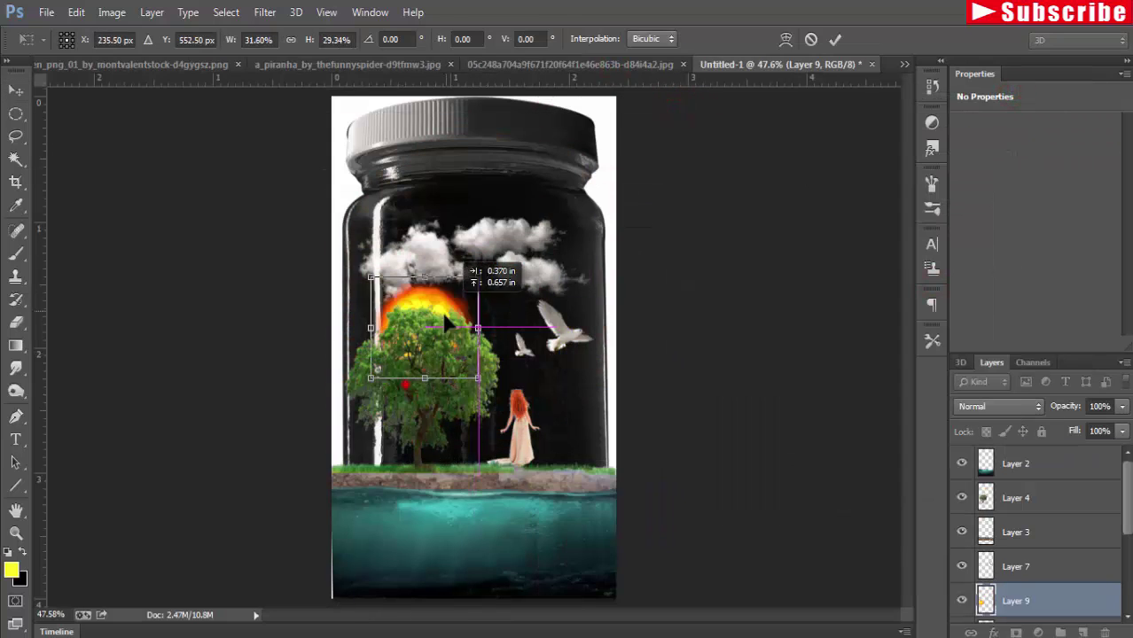
drag(587, 177, 574, 190)
drag(557, 226, 556, 225)
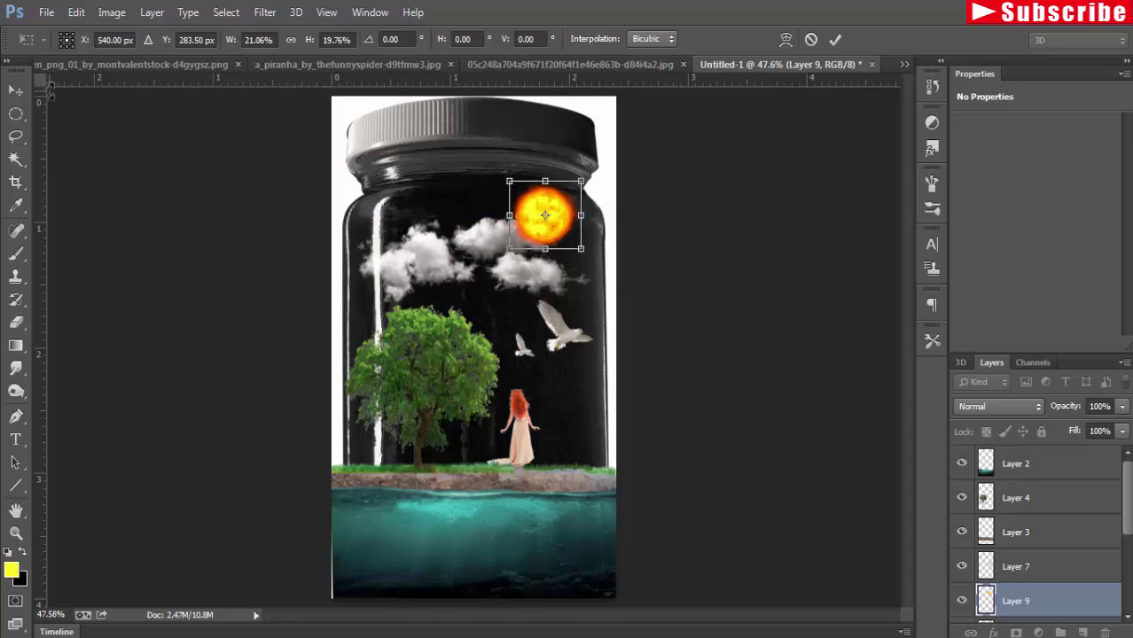
click(19, 90)
click(483, 256)
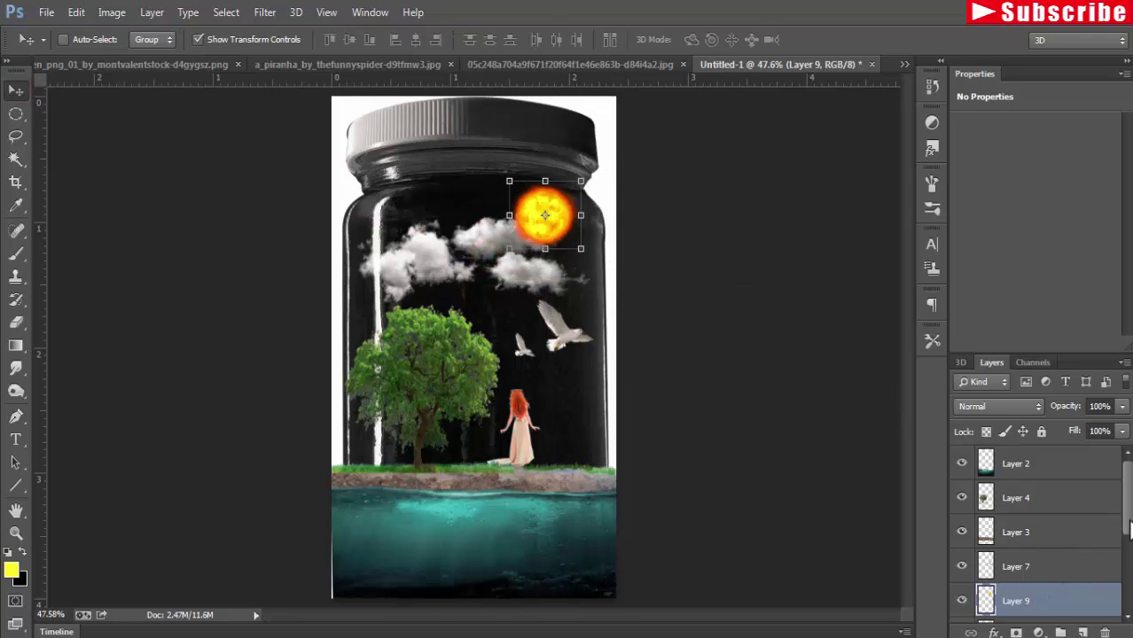
- Shrink and narrow the sun slightly further, to about 82% × 84%
scroll(1129, 526, down, 3)
drag(1058, 493, 1062, 533)
key(ctrl+t)
drag(581, 180, 575, 191)
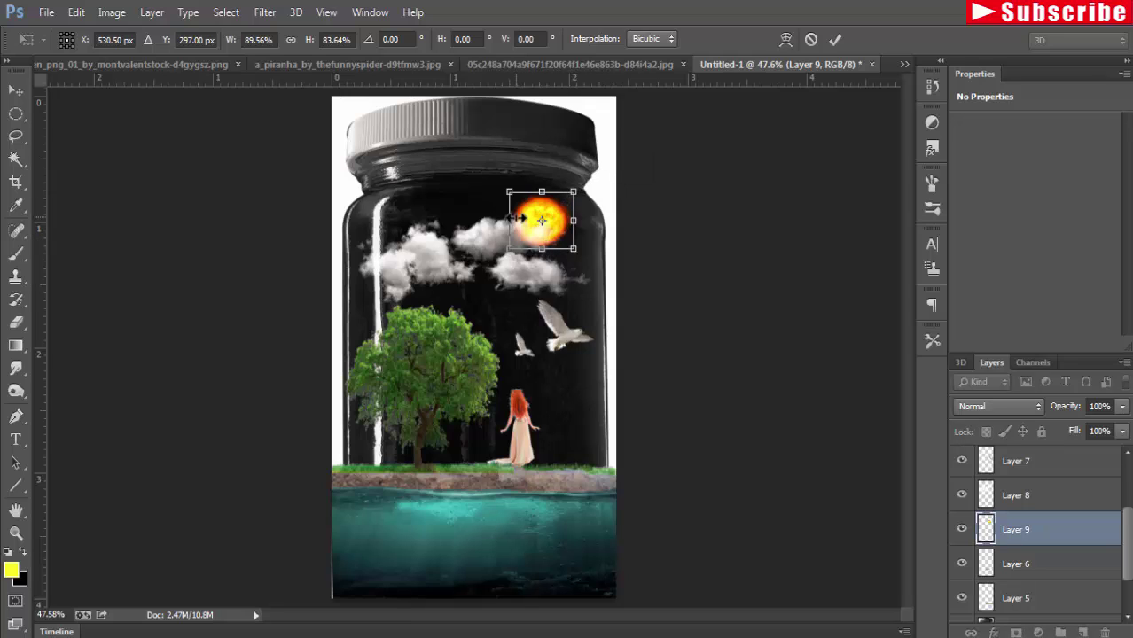
drag(512, 222, 518, 223)
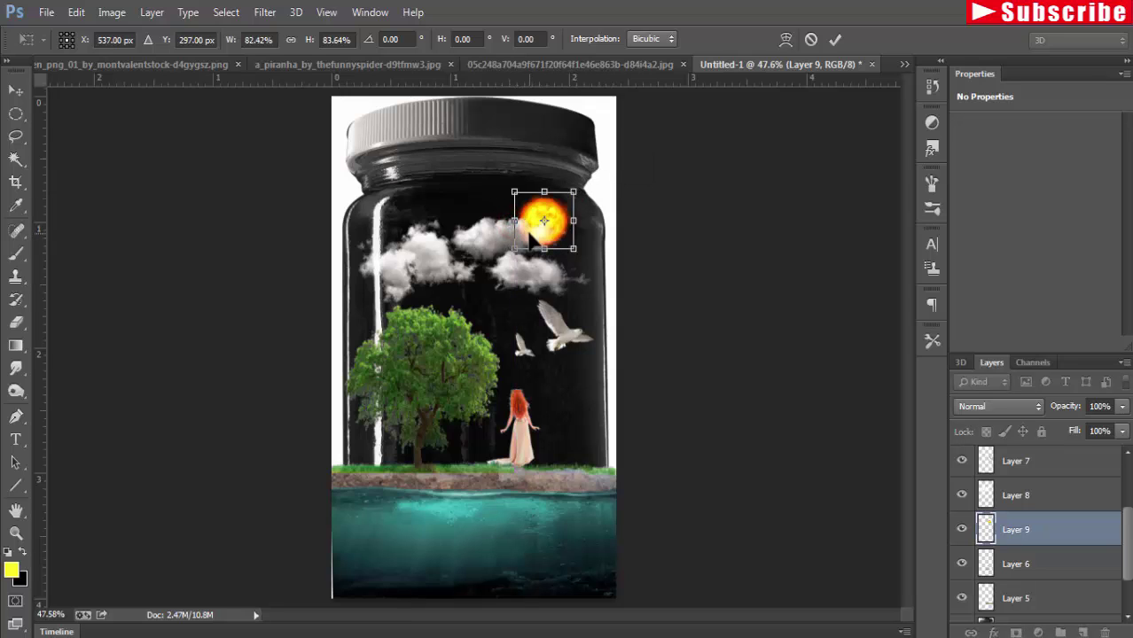
click(17, 90)
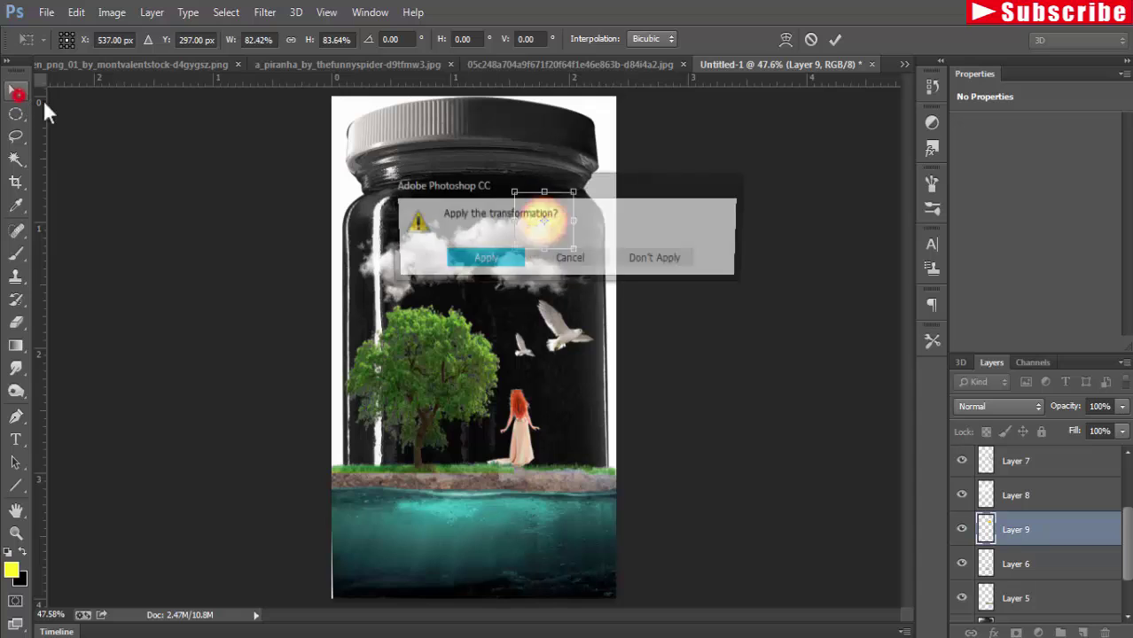
click(483, 260)
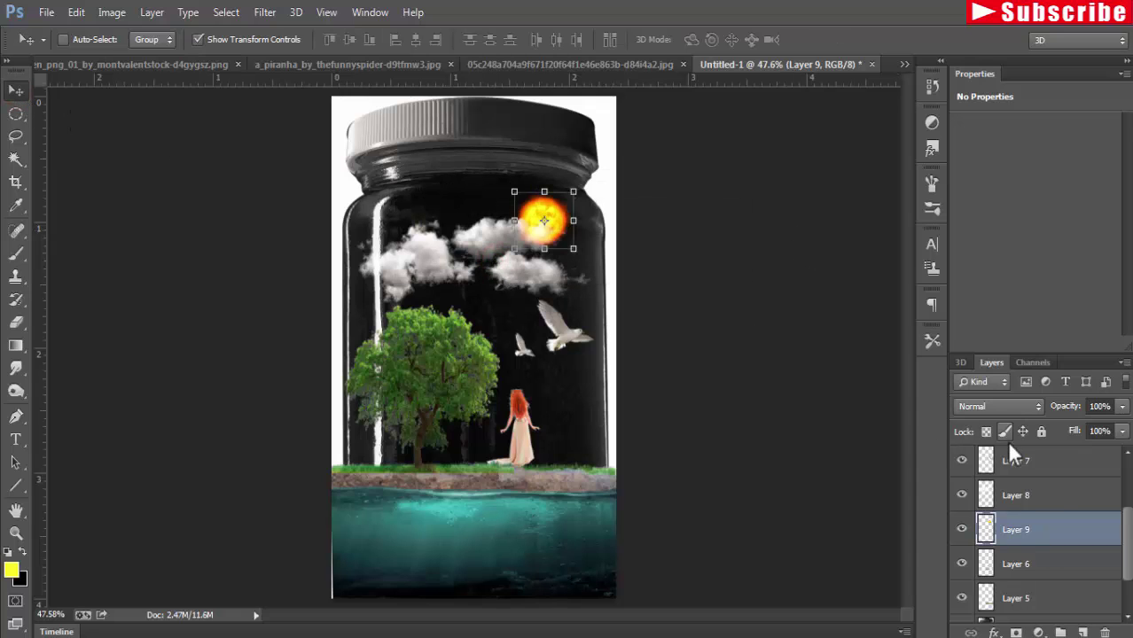
- Select the water layer, Layer 2, in the Layers panel
drag(1129, 556, 1129, 479)
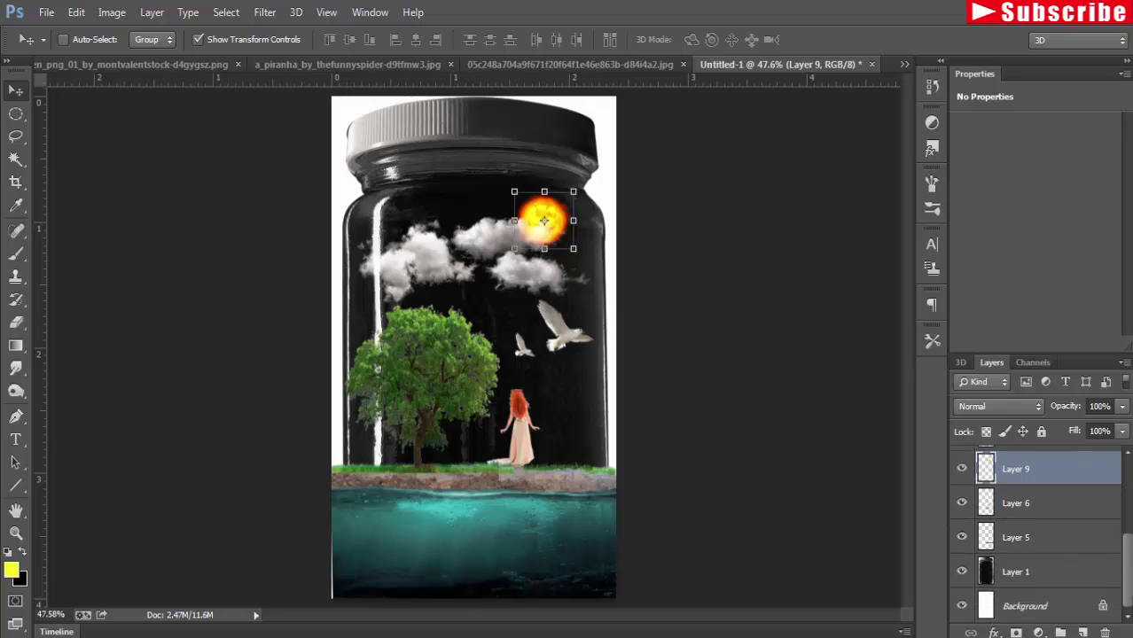
scroll(1037, 531, down, 3)
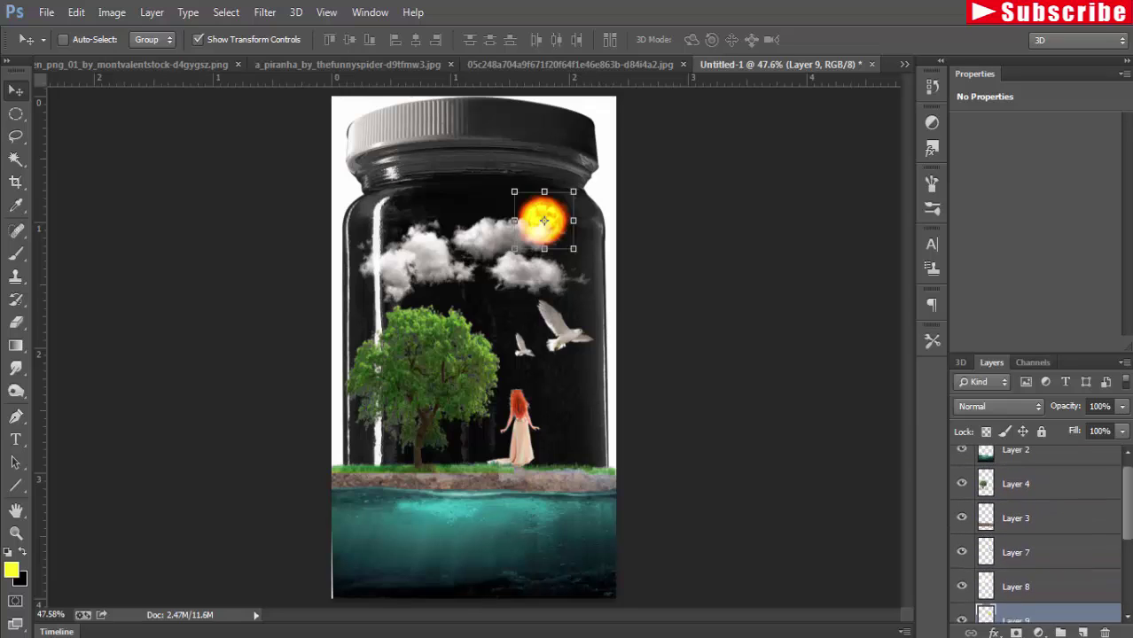
scroll(1037, 532, up, 3)
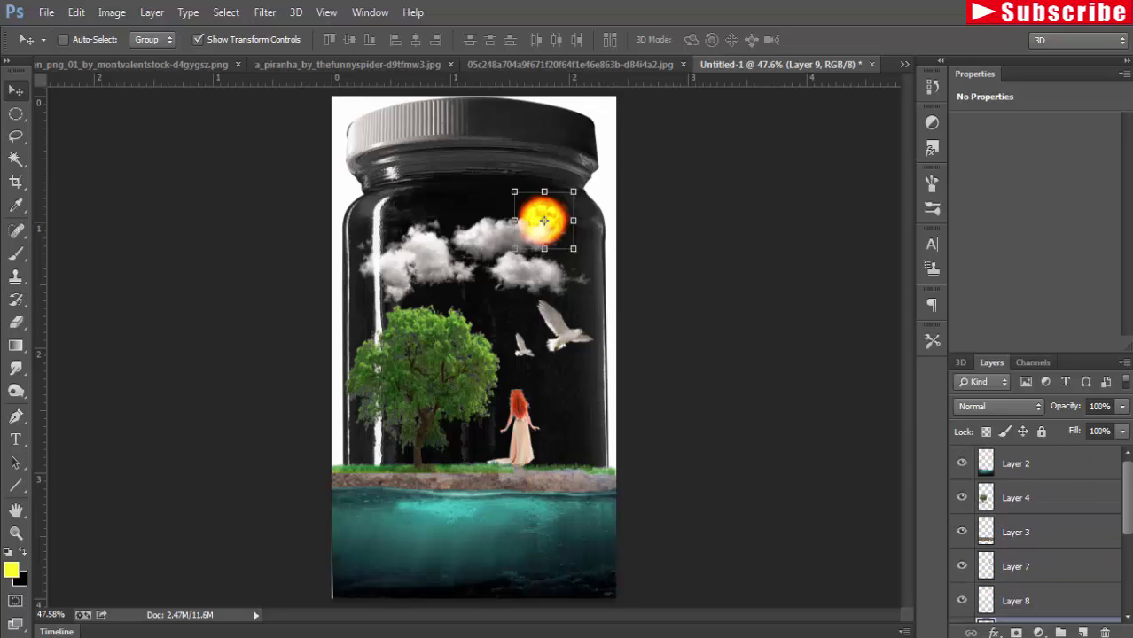
click(1025, 474)
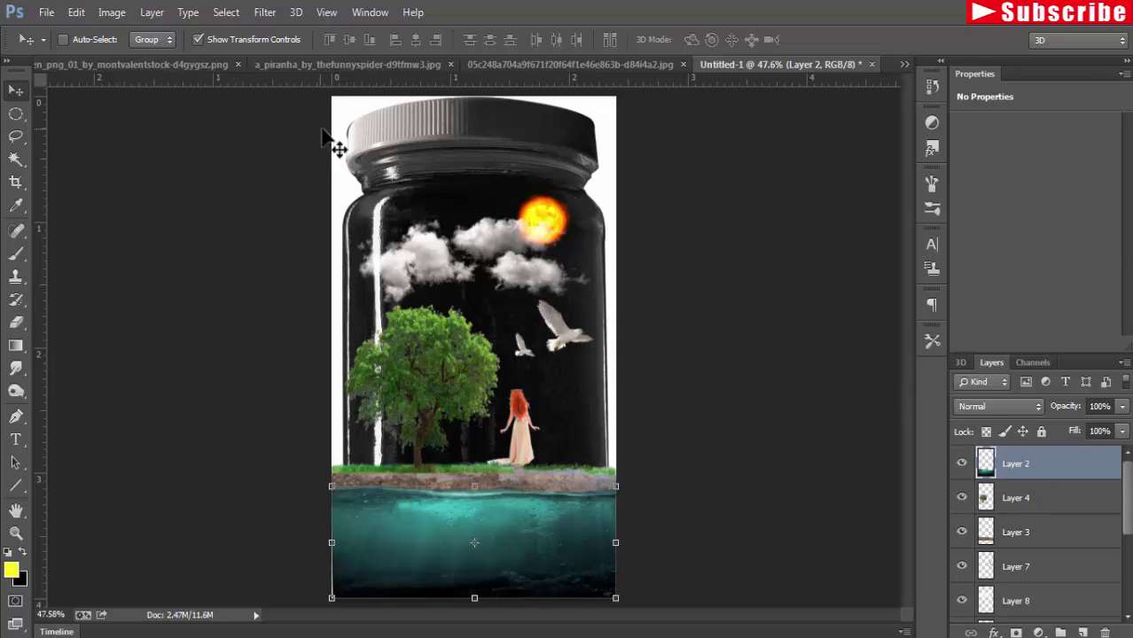
- Quick-select the front piranha in the fish photo, excluding the left edge and watermark
click(904, 64)
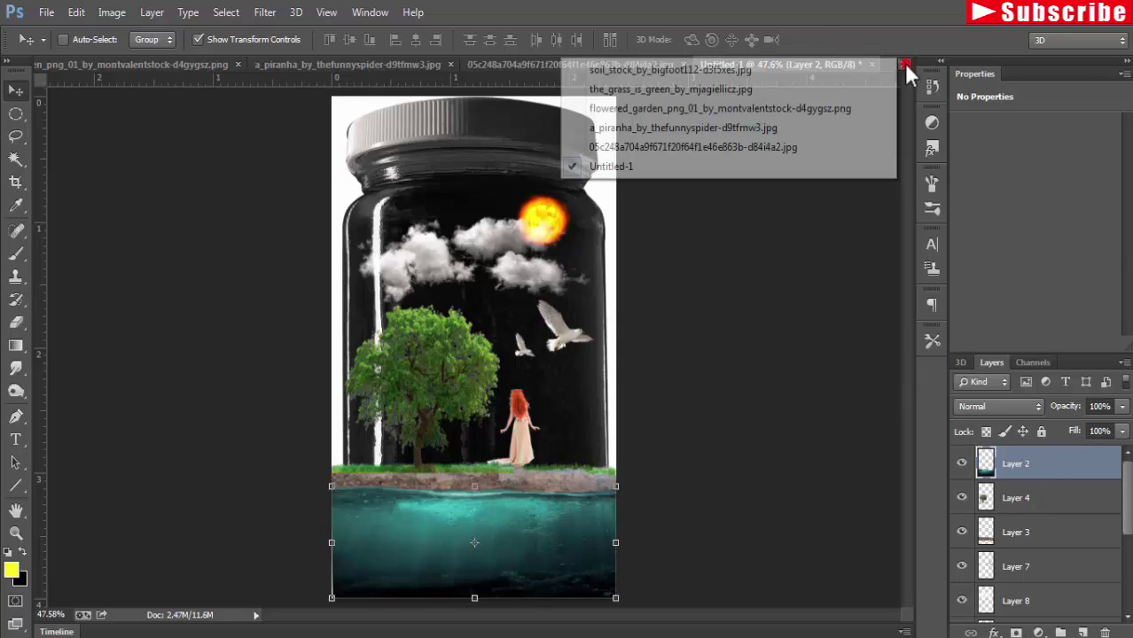
click(709, 128)
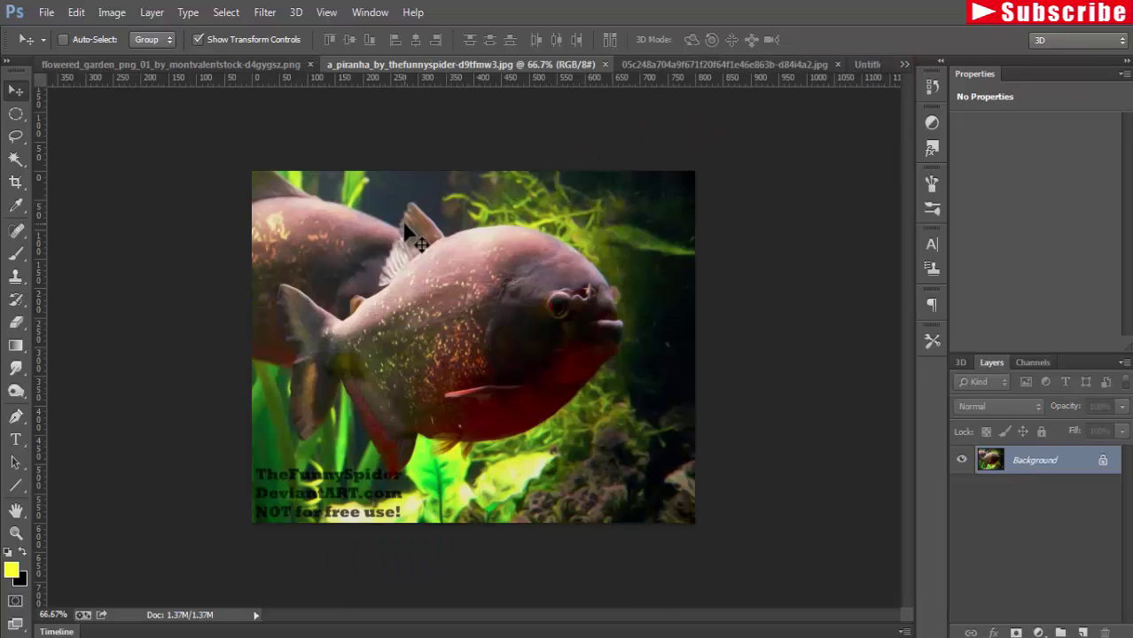
click(15, 159)
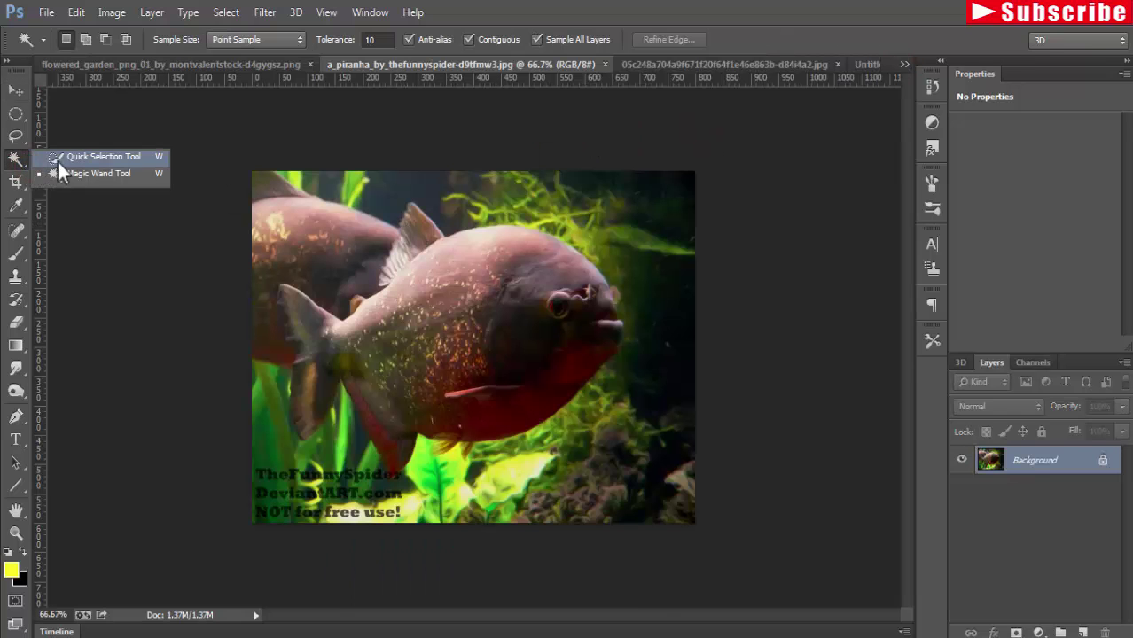
click(59, 160)
mouse_move(448, 262)
mouse_down()
mouse_move(352, 344)
mouse_move(302, 337)
mouse_up()
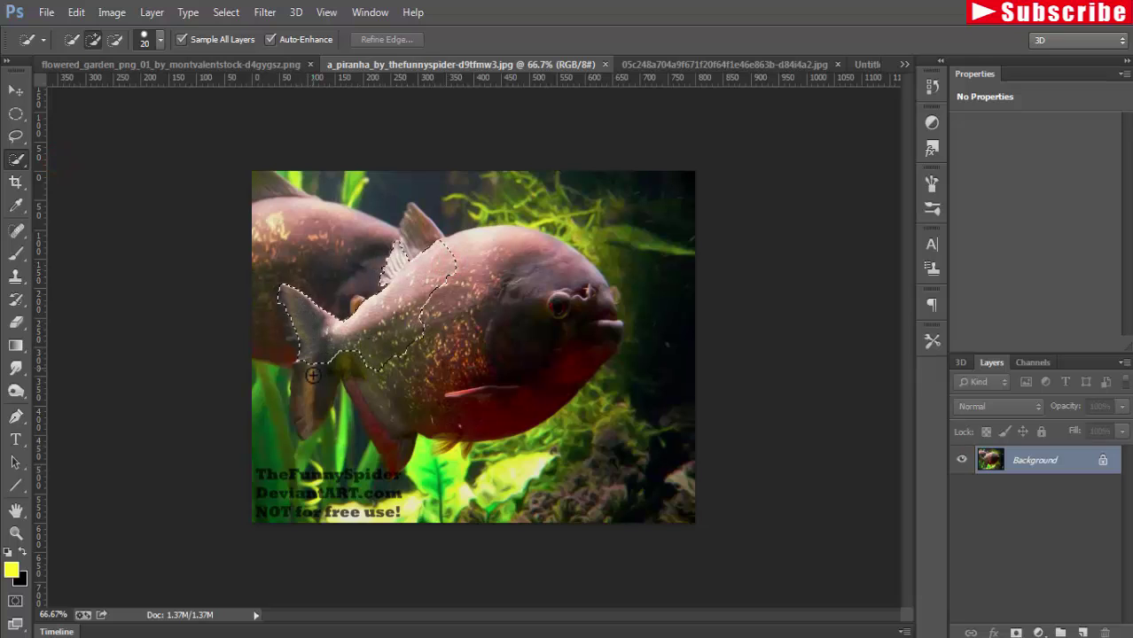
drag(312, 376, 611, 319)
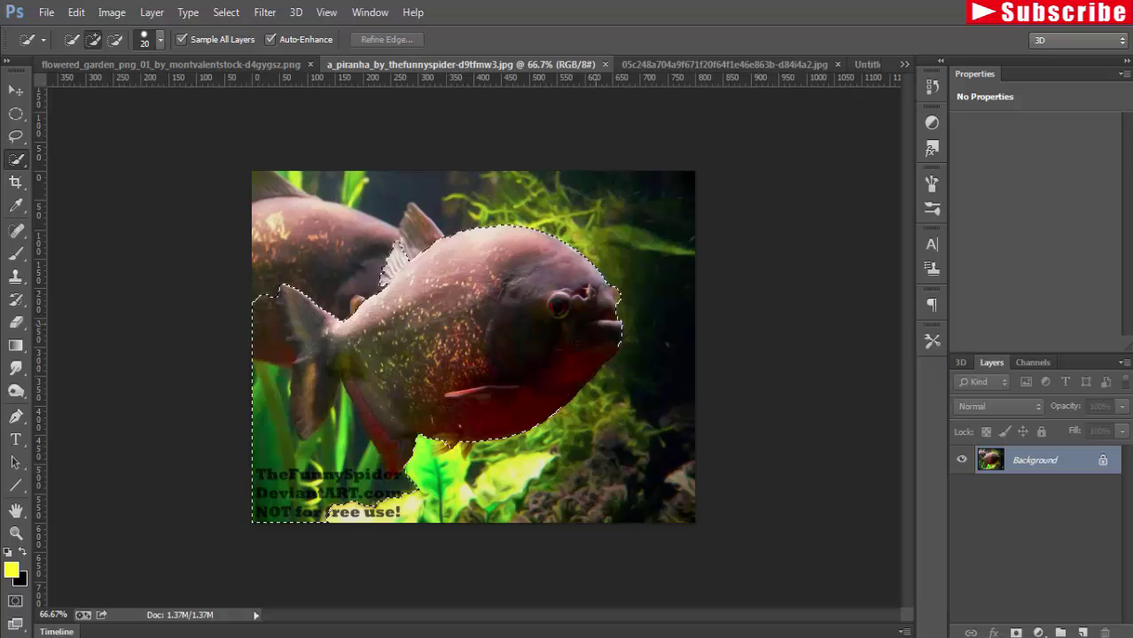
click(115, 40)
drag(270, 384, 372, 492)
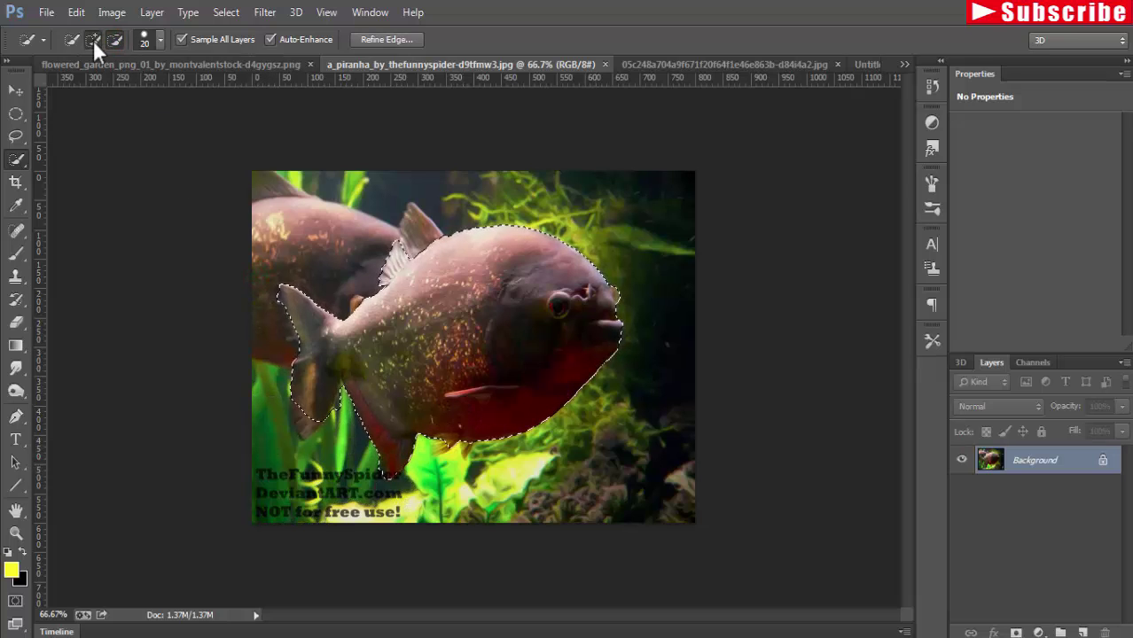
- Refine the piranha selection's edges with a 2.6 px Smart Radius
click(392, 40)
click(884, 181)
drag(884, 201, 889, 201)
click(884, 255)
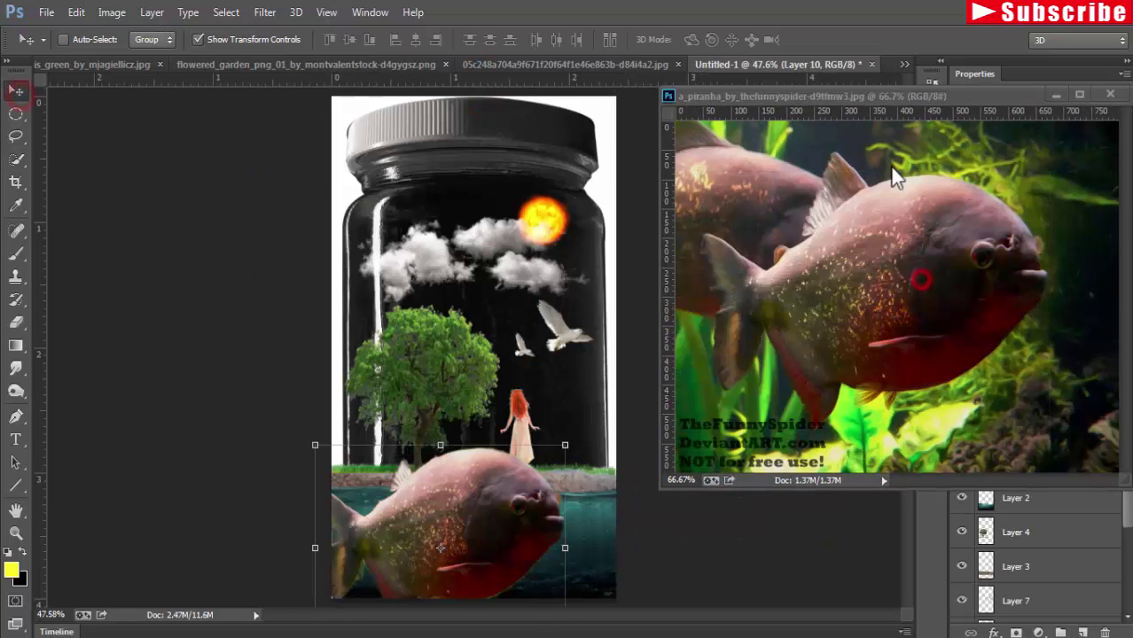
- Shrink the pasted piranha down into the jar's water
click(1055, 94)
key(ctrl+t)
mouse_move(565, 445)
mouse_down()
mouse_move(467, 536)
mouse_move(456, 527)
mouse_move(444, 541)
mouse_move(543, 543)
mouse_up()
click(16, 89)
click(477, 259)
- Duplicate both the piranha layer and the water layer
right_click(1019, 463)
click(750, 155)
key(Return)
right_click(1021, 536)
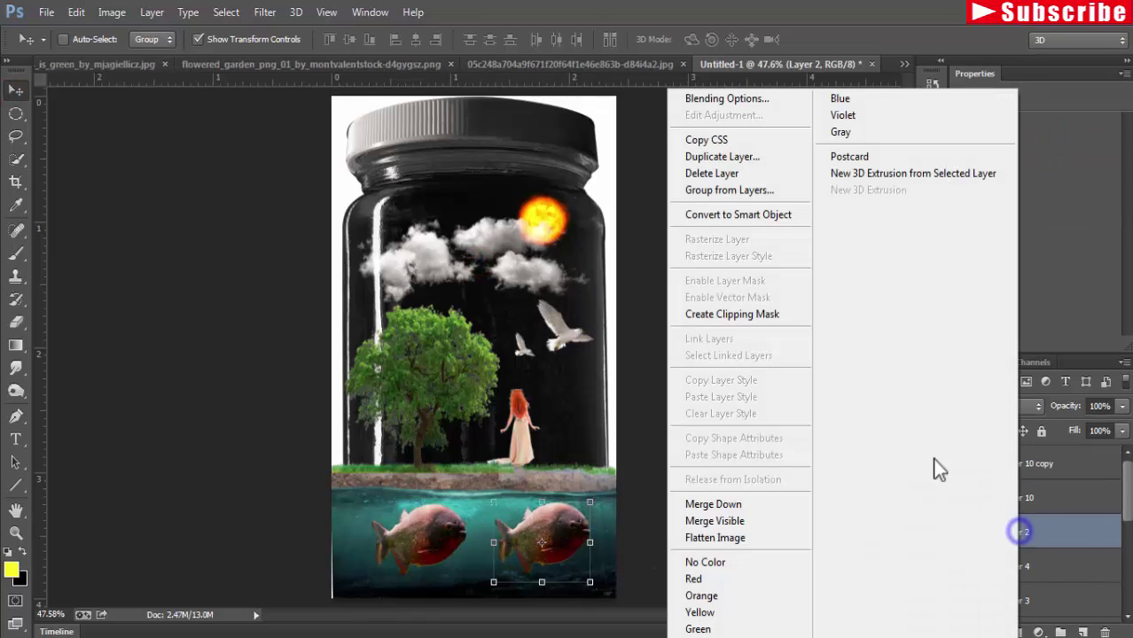
click(725, 157)
click(1077, 133)
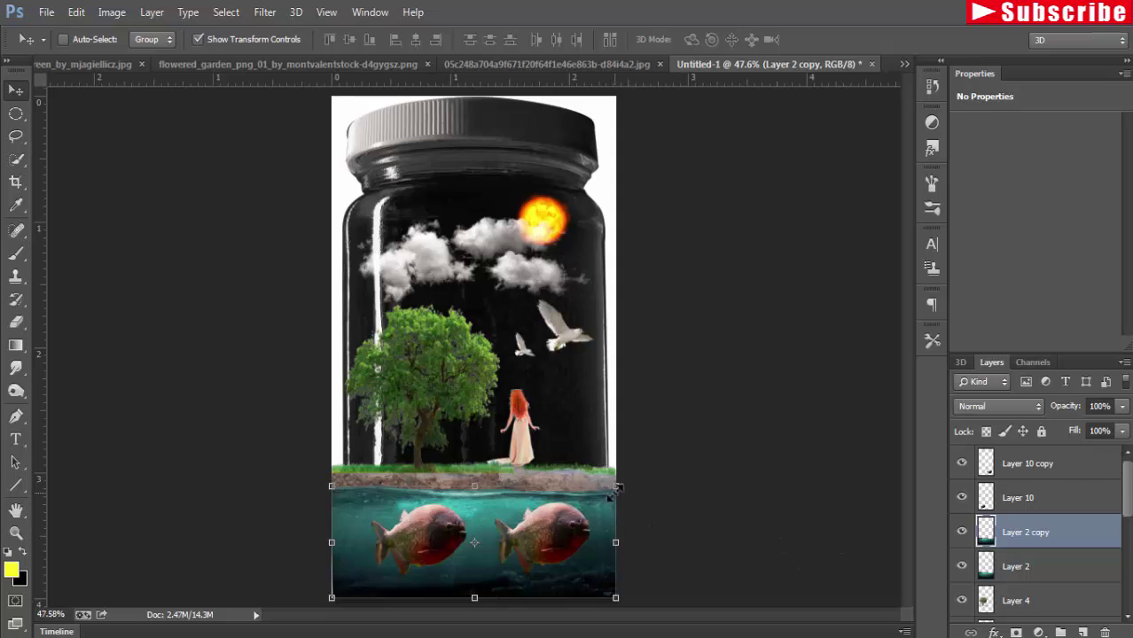
- Undo an accidental resize of the water copy and commit the pending transform
mouse_move(614, 487)
mouse_down()
mouse_move(592, 528)
mouse_move(626, 497)
mouse_up()
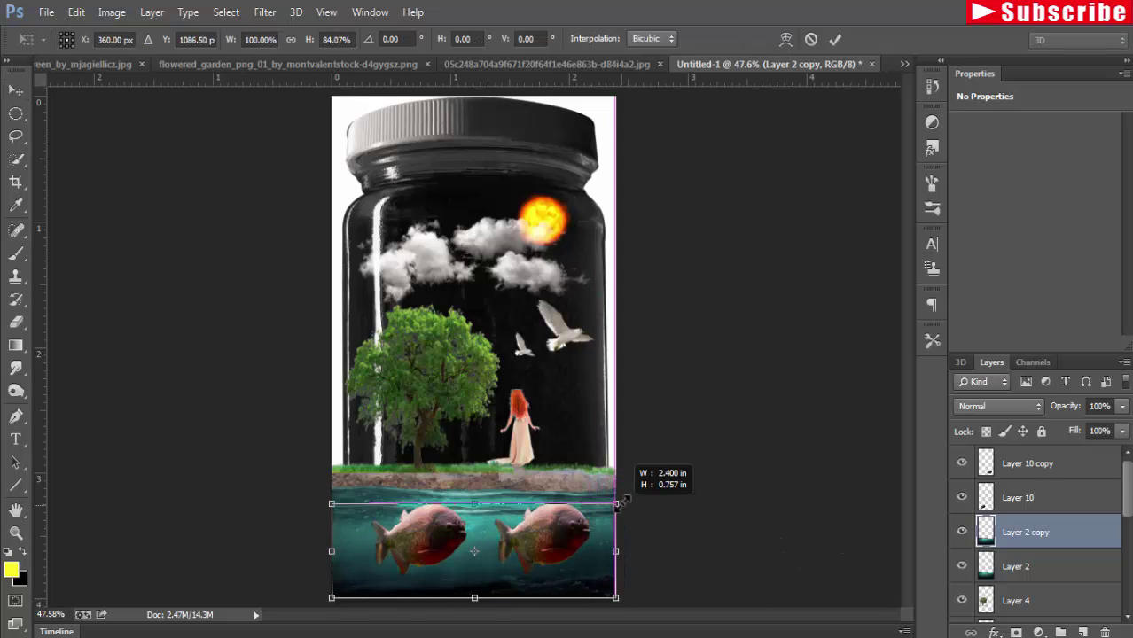
key(ctrl+z)
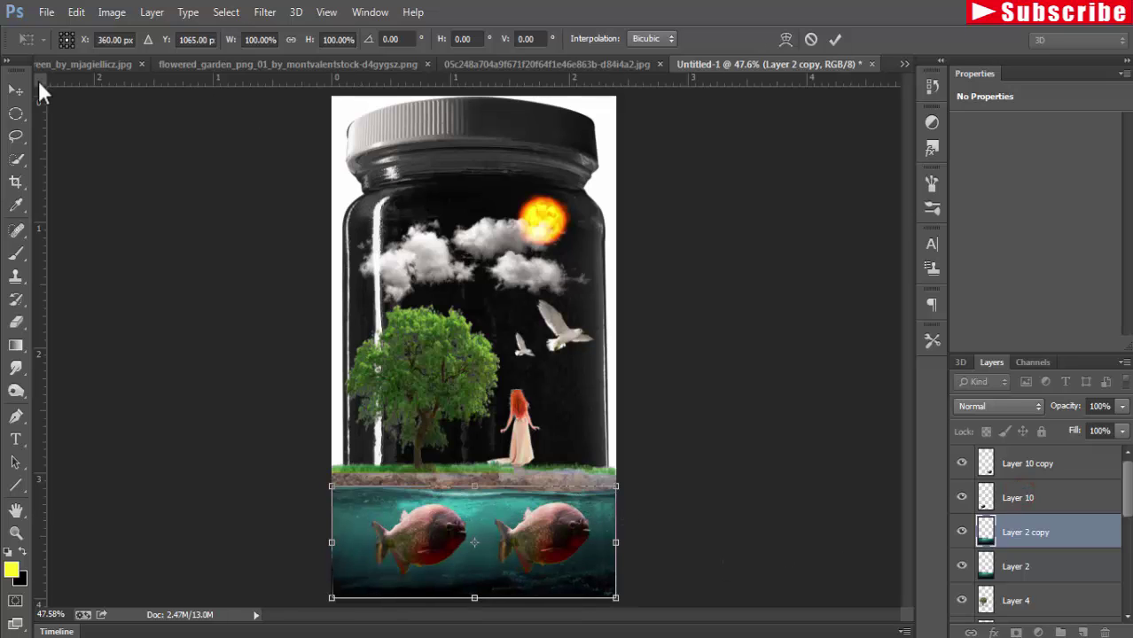
click(16, 89)
click(458, 258)
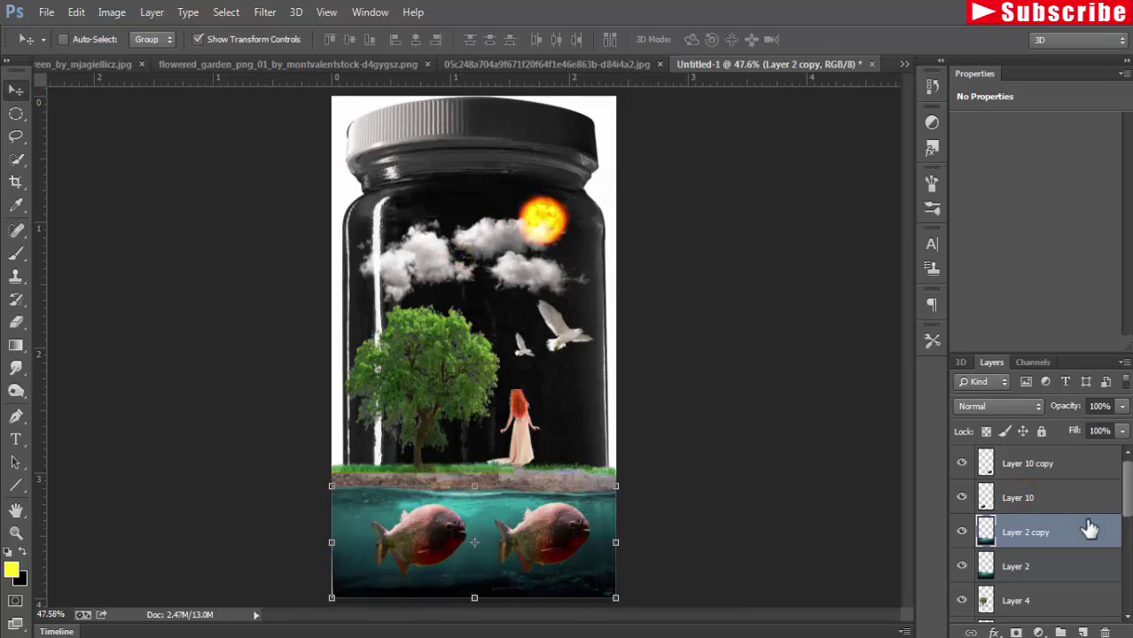
- Flip the second piranha, tilt it about 15 degrees, and place it lower left
click(1030, 498)
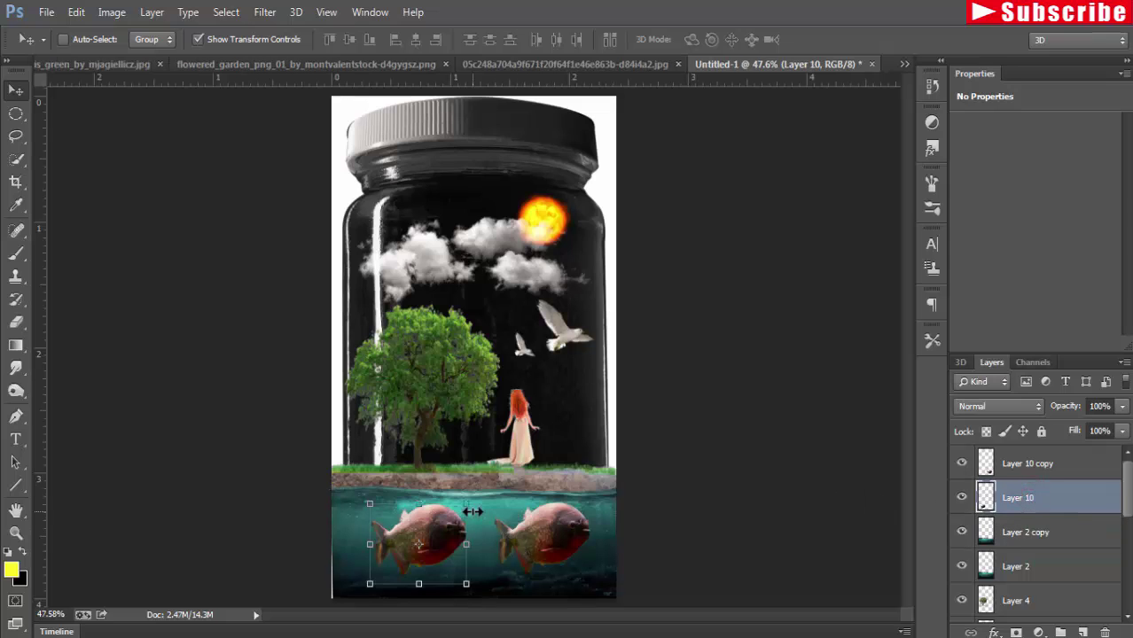
drag(466, 544, 276, 544)
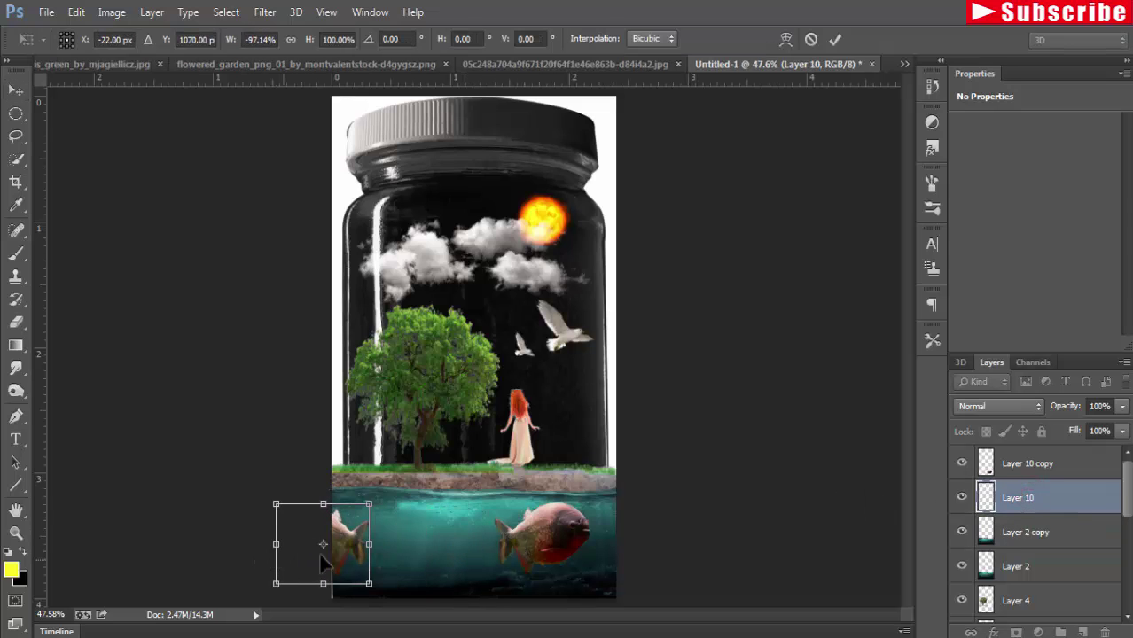
drag(352, 550, 434, 554)
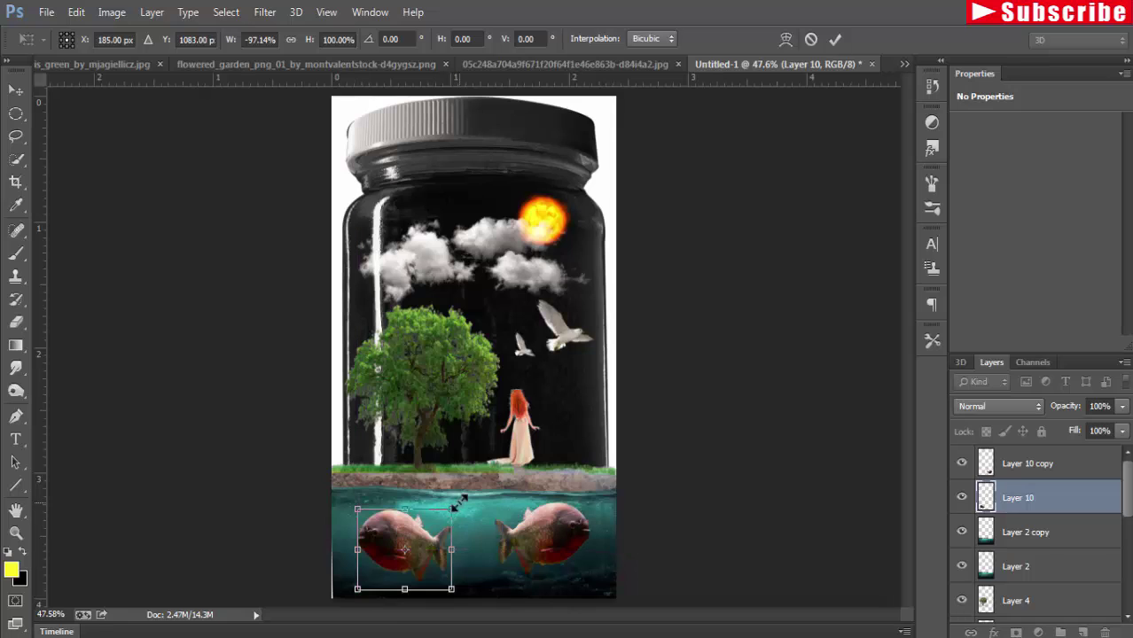
mouse_move(462, 503)
mouse_down()
mouse_move(442, 495)
mouse_move(428, 533)
mouse_move(390, 542)
mouse_up()
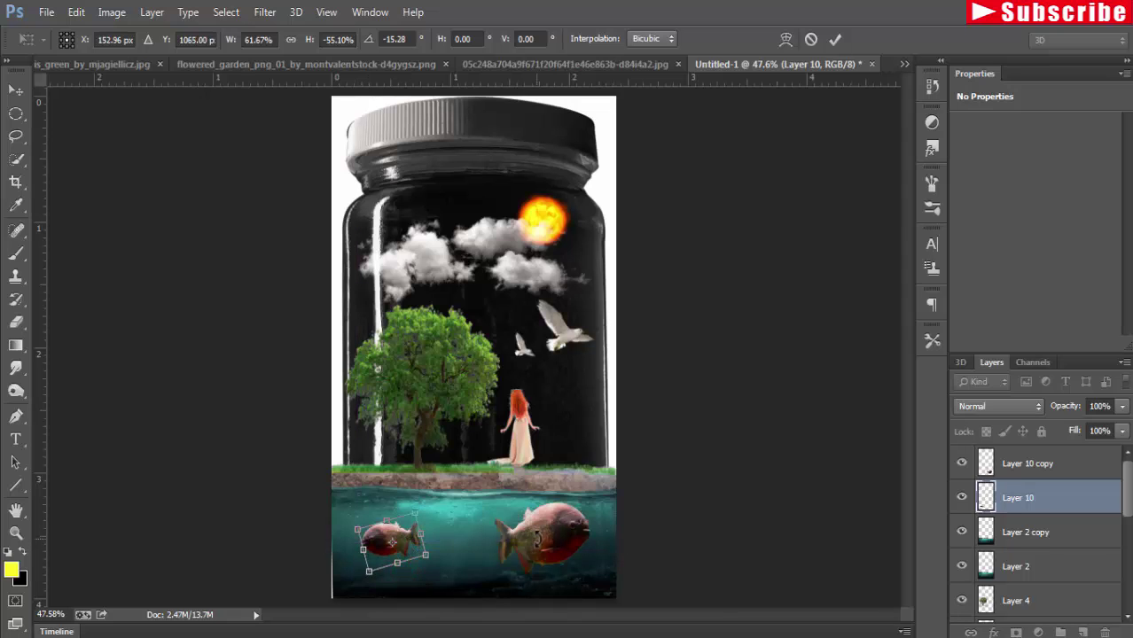
click(16, 90)
click(483, 257)
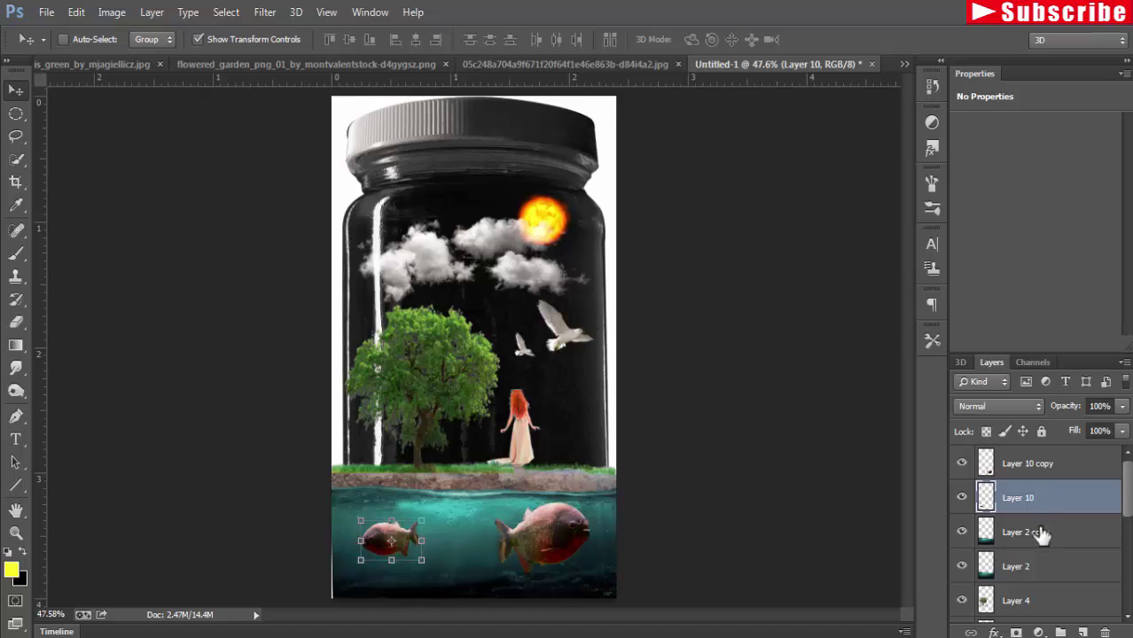
- Move the water copy to the top of the layer stack in Soft Light mode
drag(1037, 532, 1042, 462)
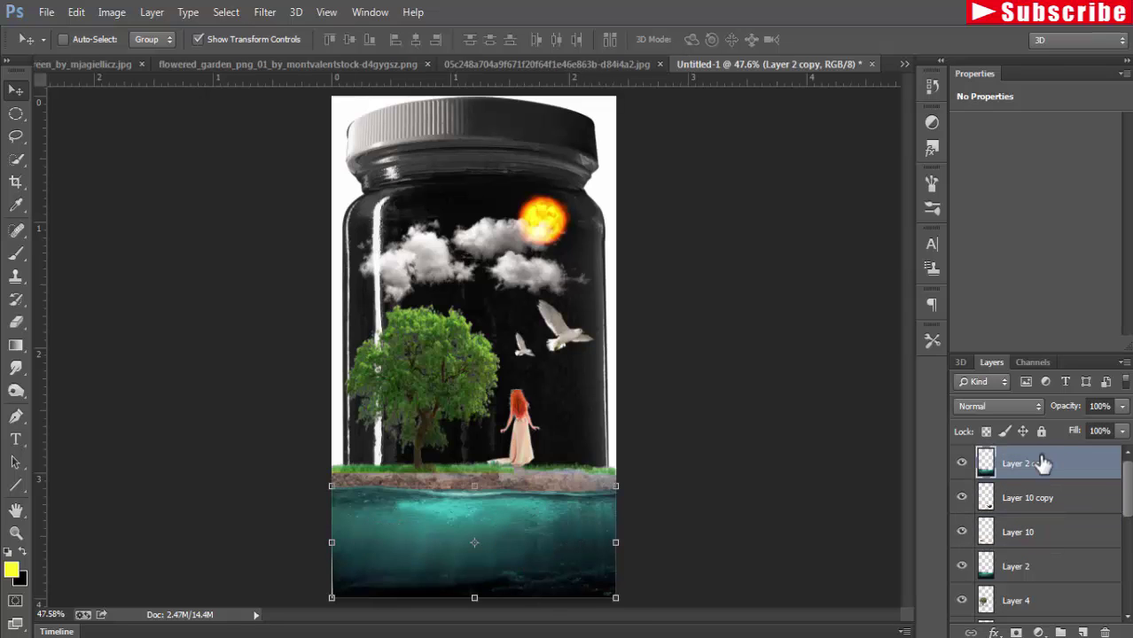
click(1039, 407)
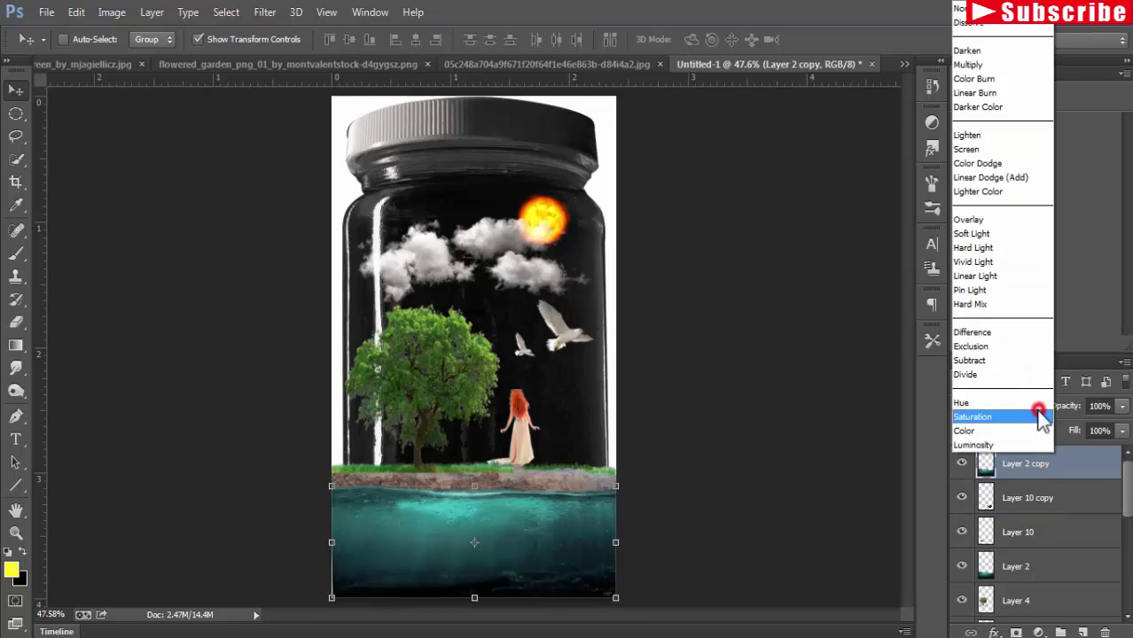
click(1000, 238)
ctrl+click(568, 133)
- Colorize the jar with Hue/Saturation, trying initial hue, saturation and lightness values
click(112, 12)
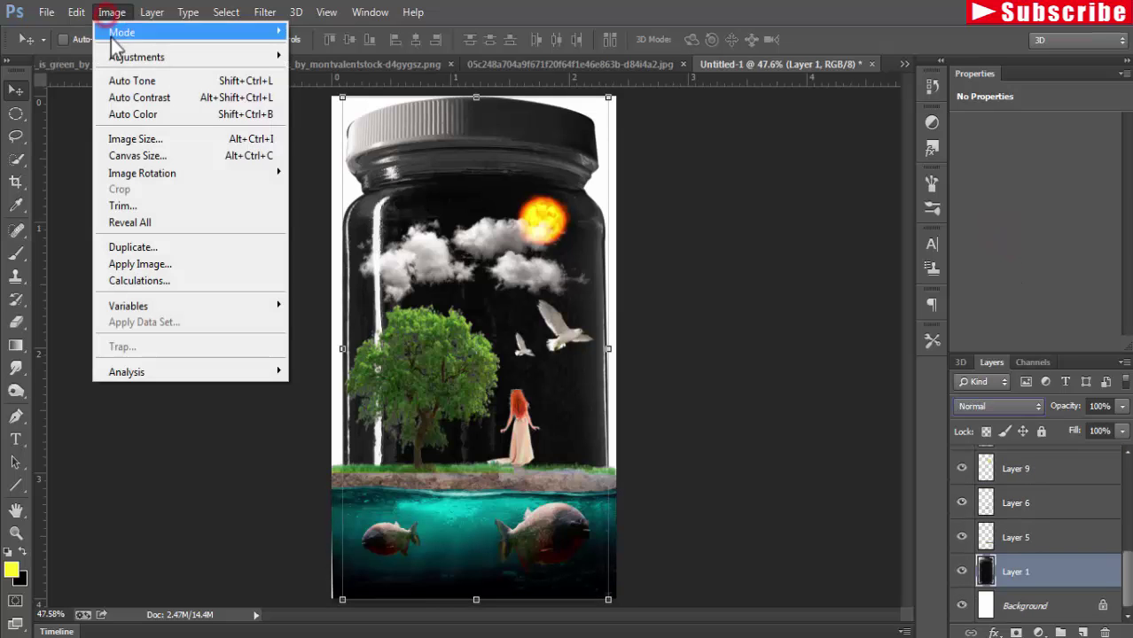
click(341, 147)
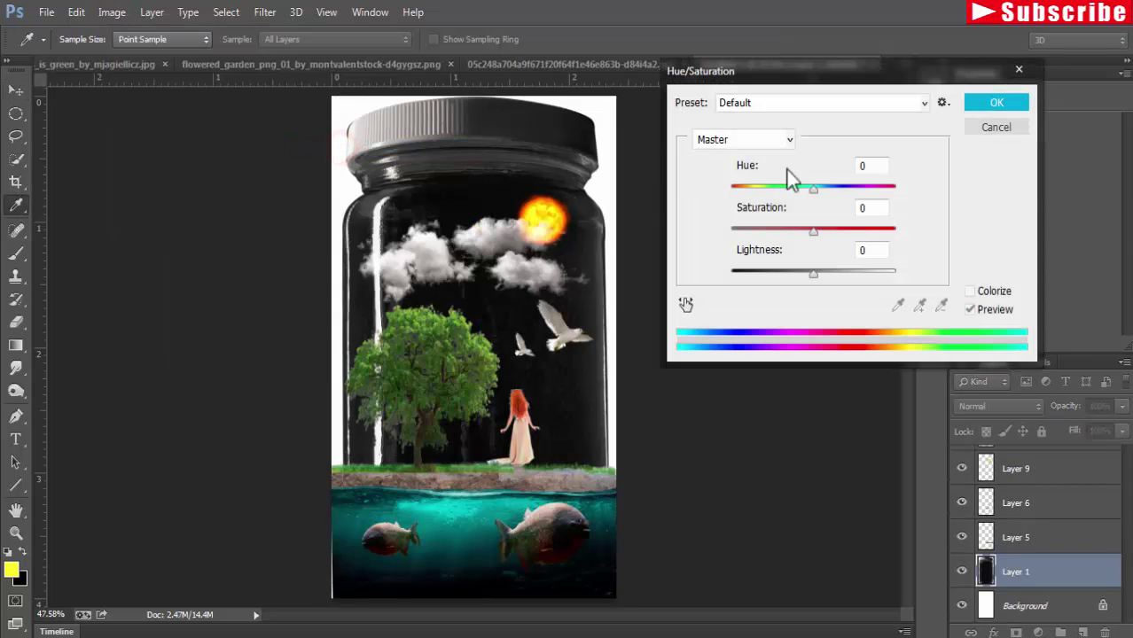
click(970, 293)
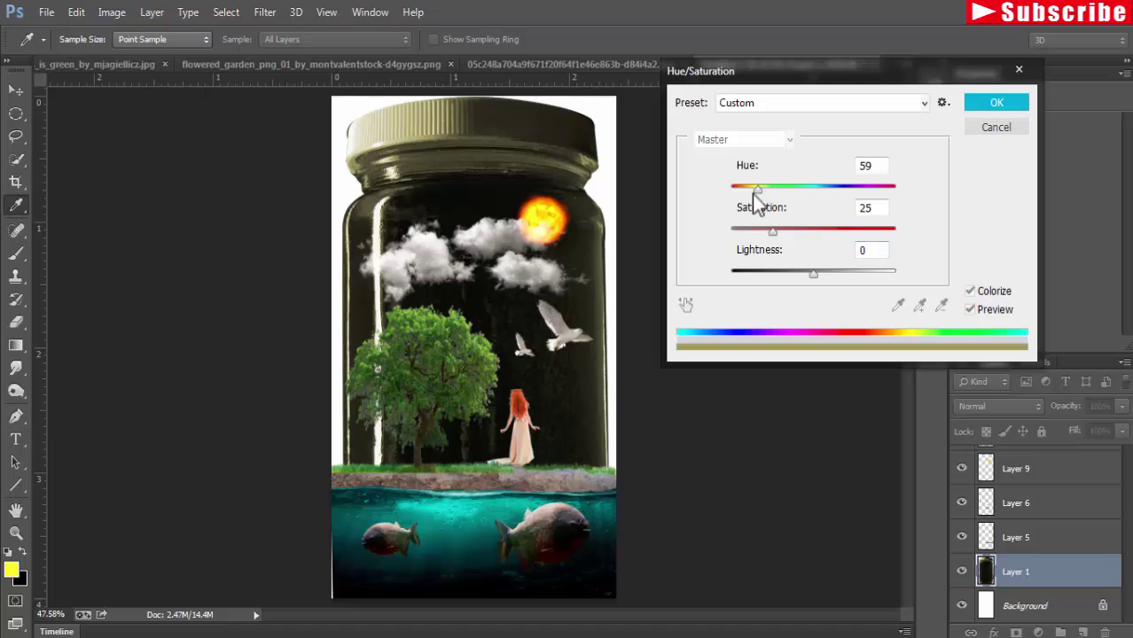
drag(818, 275, 836, 276)
drag(772, 231, 731, 232)
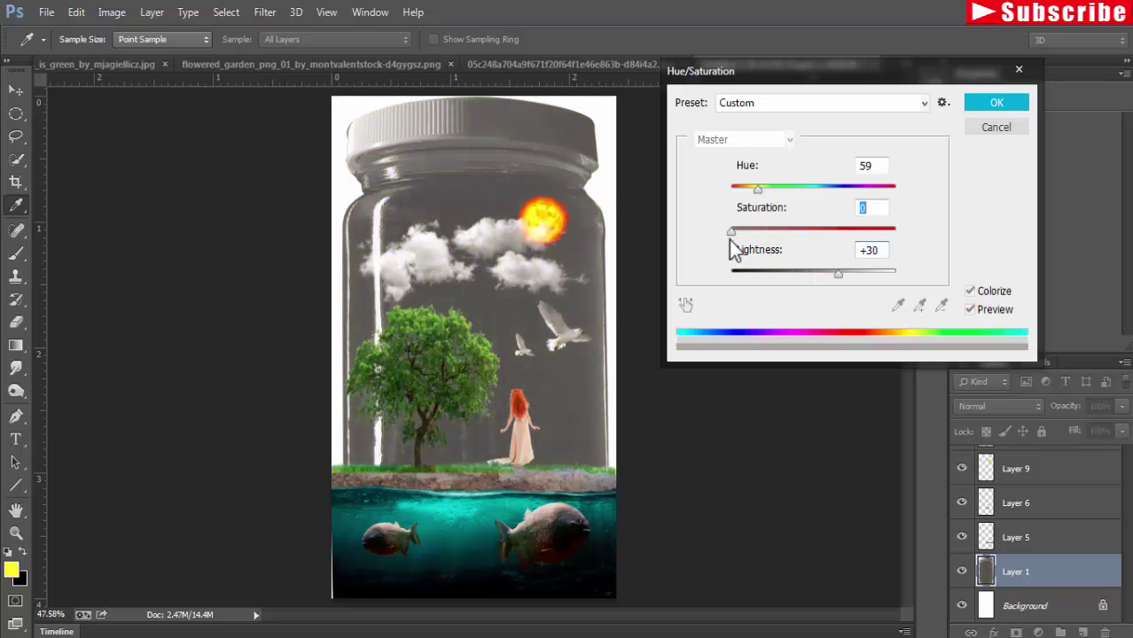
drag(757, 188, 887, 191)
drag(736, 227, 776, 230)
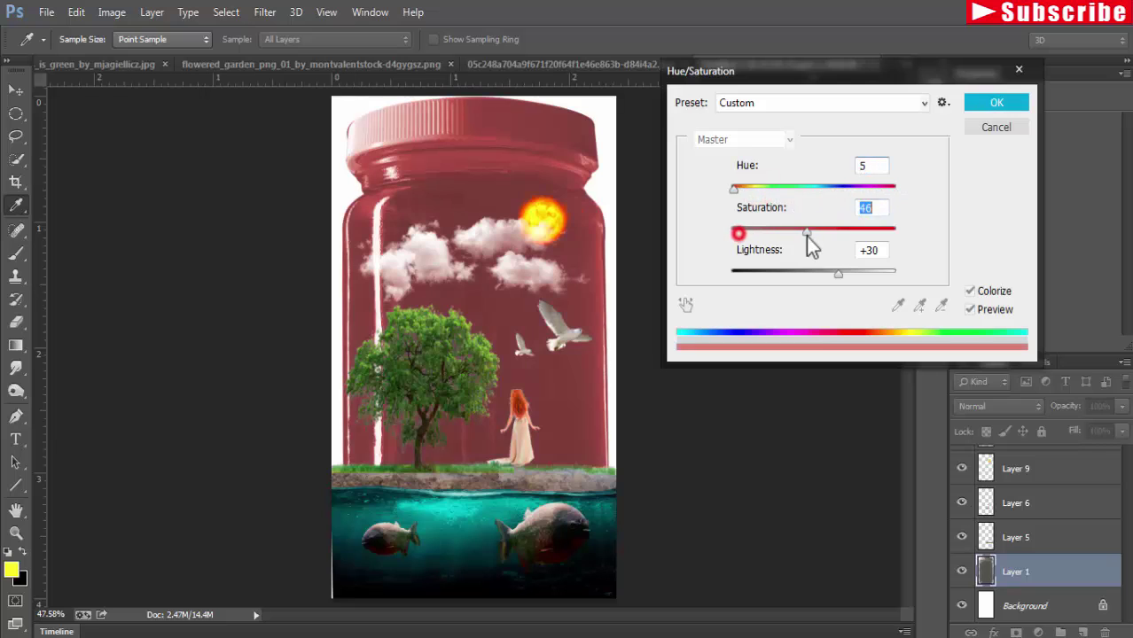
drag(730, 188, 808, 202)
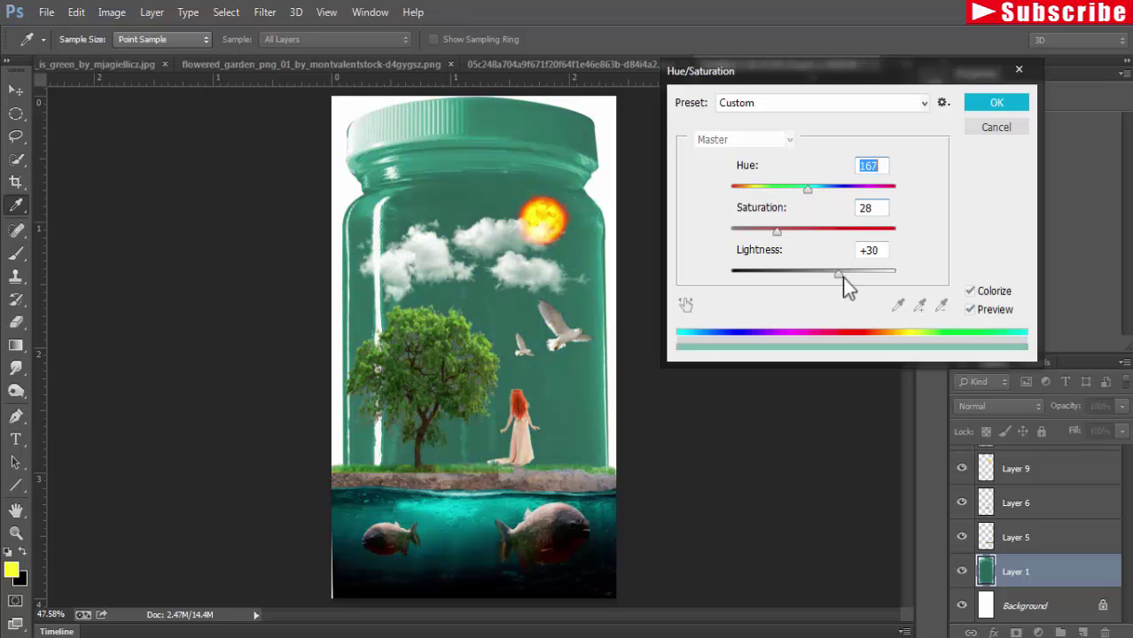
- Fine-tune the jar tint to Hue 182, Saturation 16, Lightness +37 and apply it
mouse_move(841, 278)
mouse_down()
mouse_move(880, 282)
mouse_move(826, 291)
mouse_move(841, 288)
mouse_up()
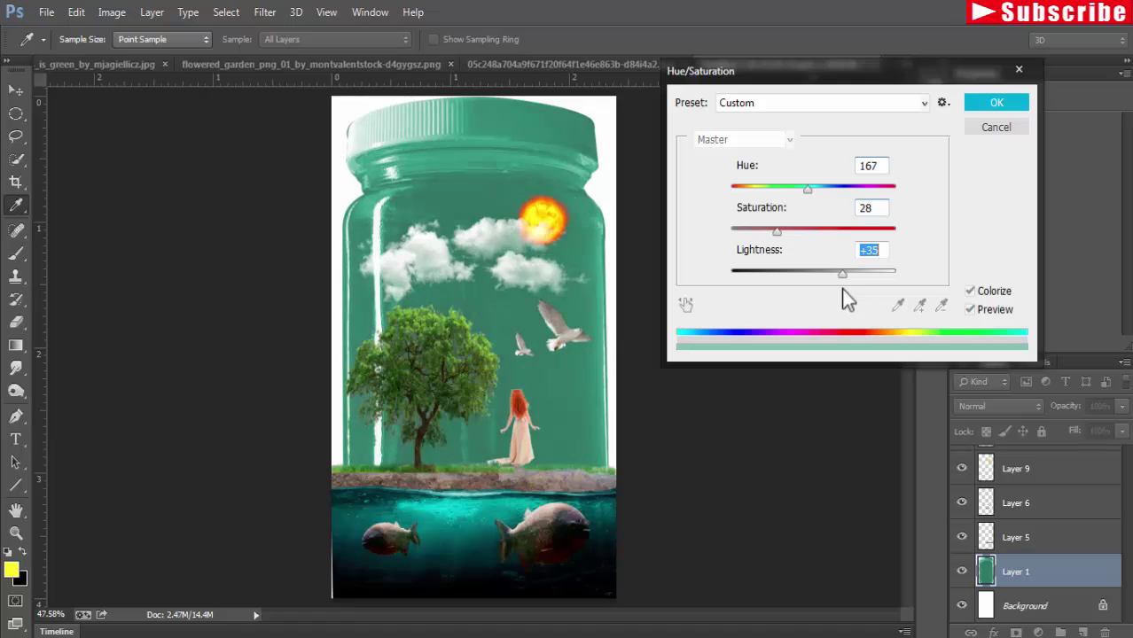
drag(776, 232, 749, 239)
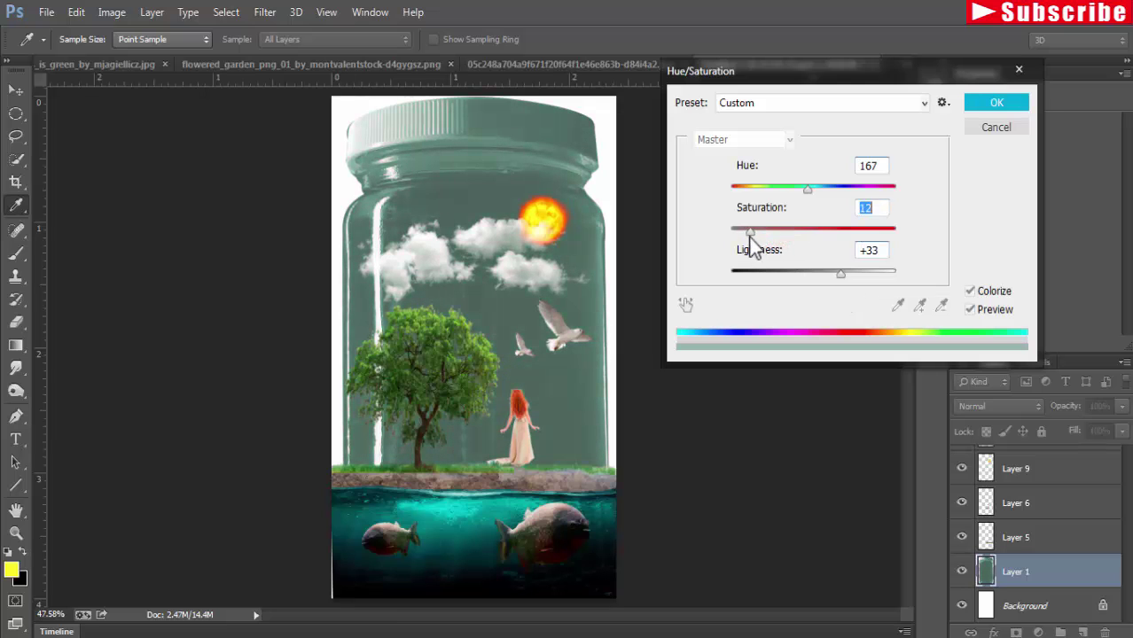
mouse_move(807, 189)
mouse_down()
mouse_move(866, 197)
mouse_move(814, 217)
mouse_up()
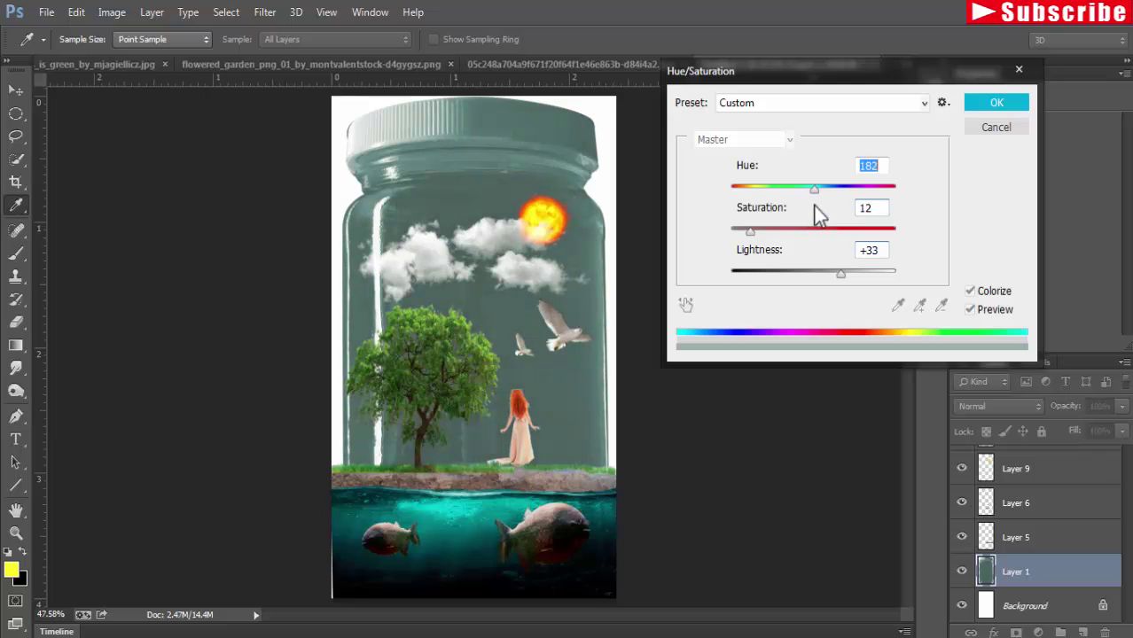
drag(840, 274, 844, 274)
drag(750, 232, 757, 234)
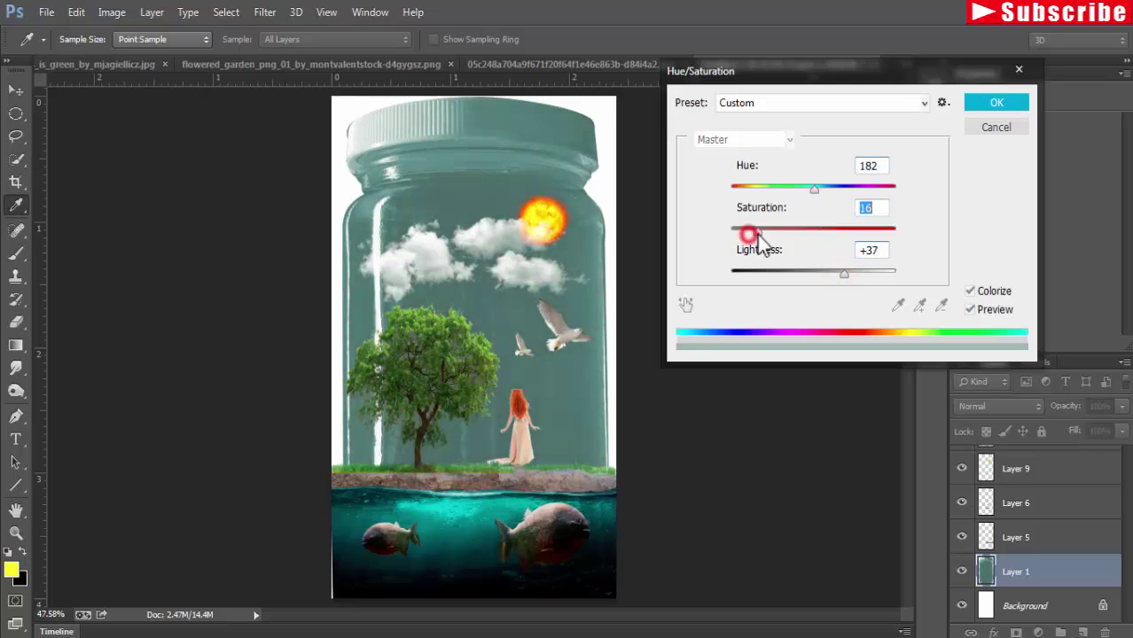
click(990, 104)
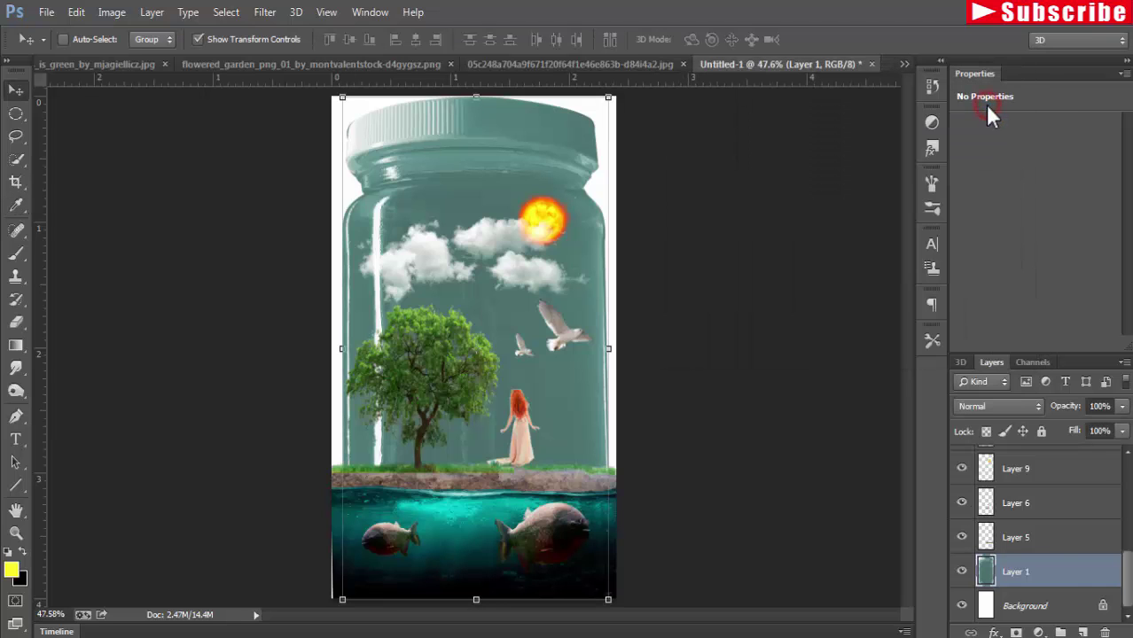
- Duplicate the teal jar layer and move the copy to the top of the layer stack
right_click(1053, 578)
click(875, 79)
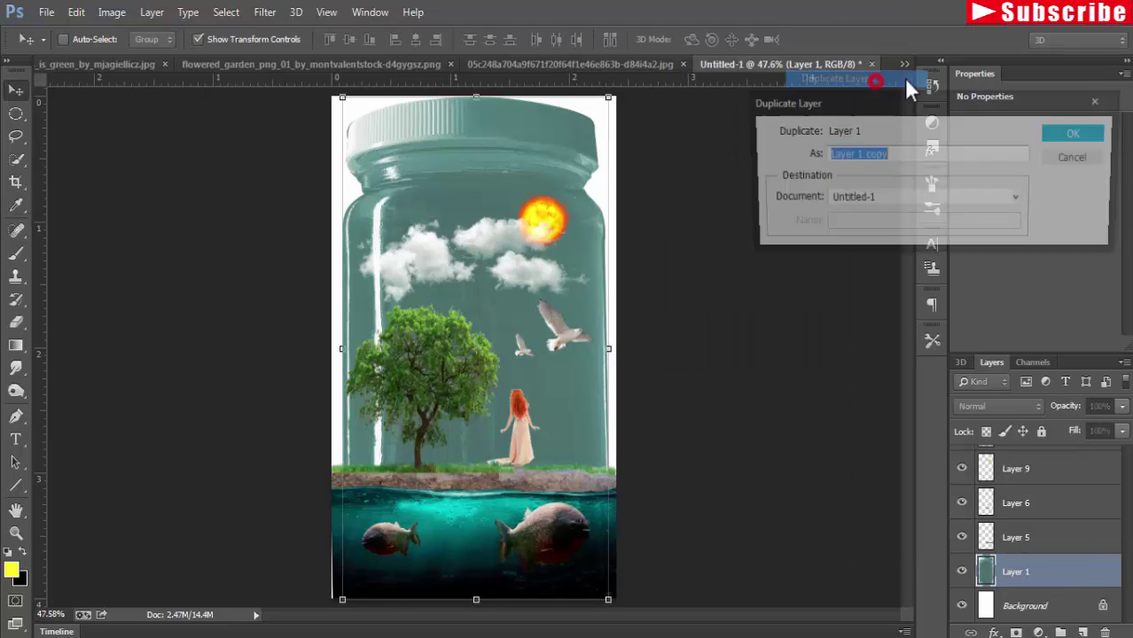
click(1092, 135)
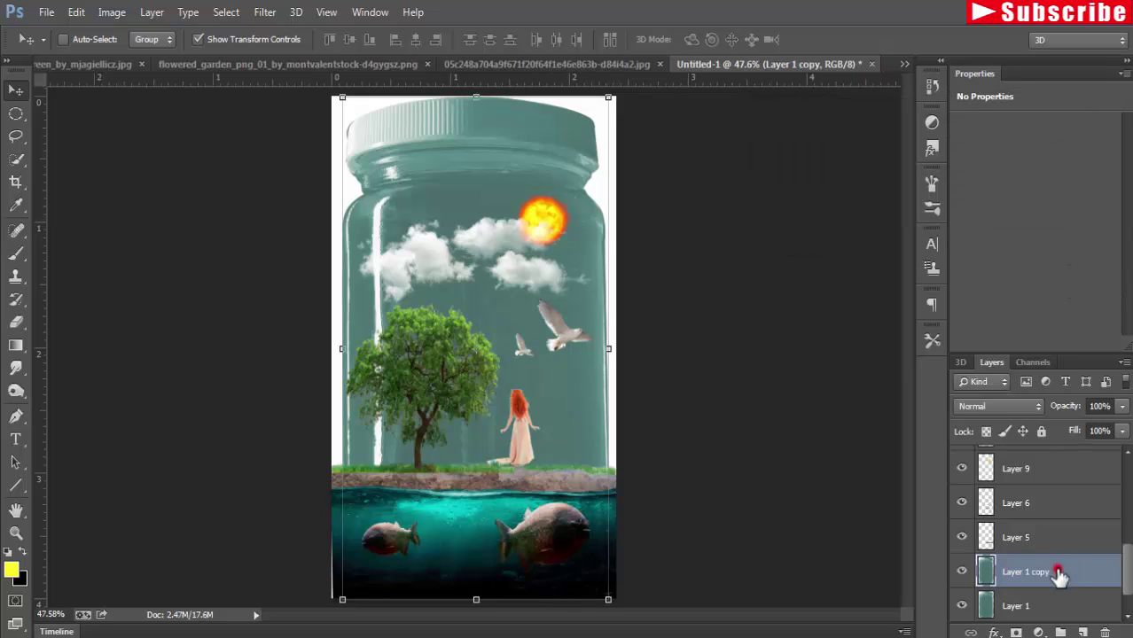
drag(1059, 575, 1073, 426)
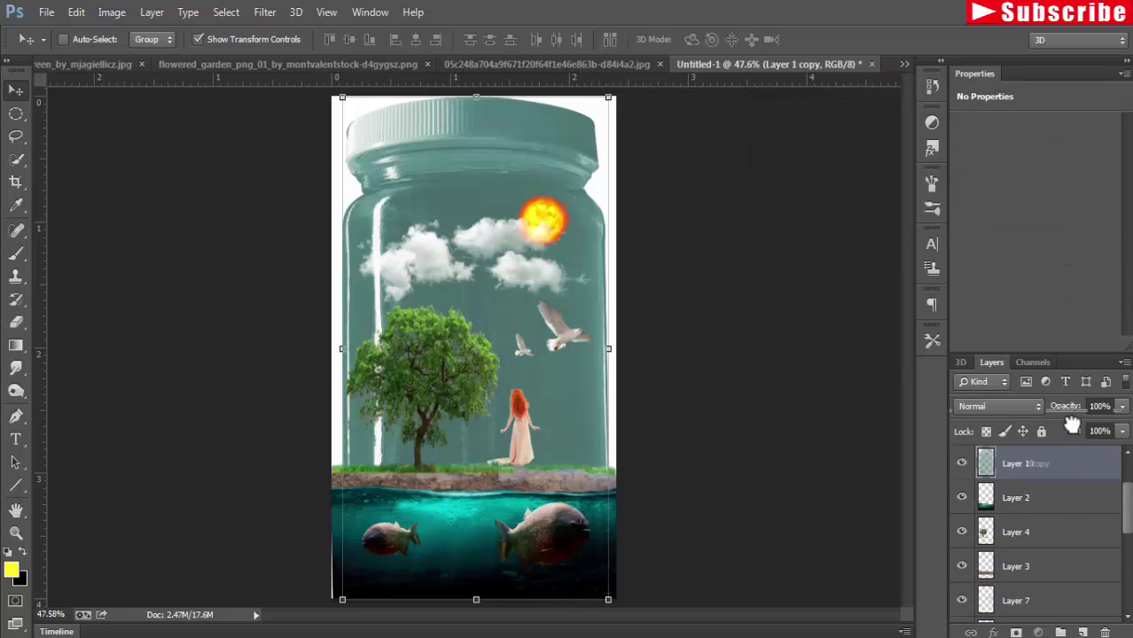
drag(1072, 427, 1063, 457)
- Add a layer mask to the Soft Light water copy and set the foreground colour to black
click(1050, 498)
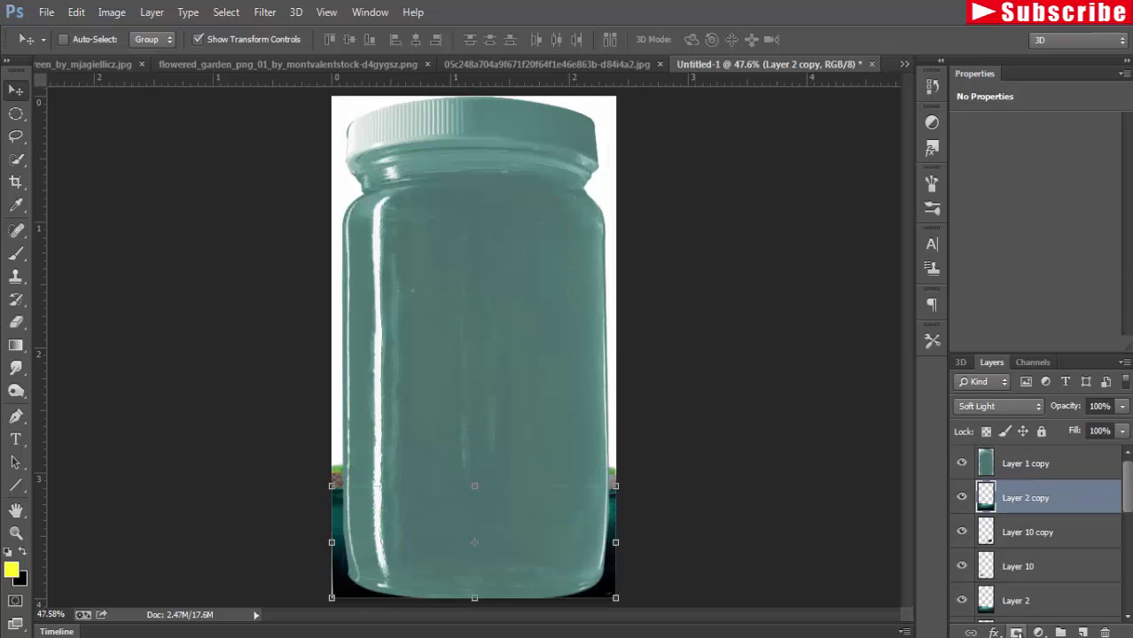
click(1016, 632)
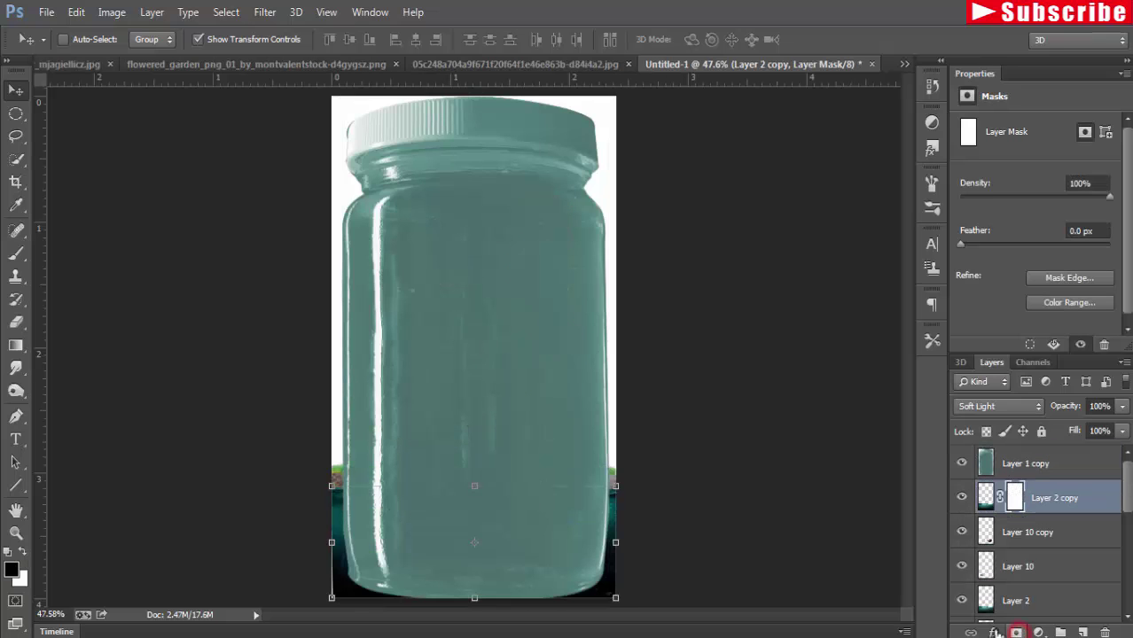
click(10, 573)
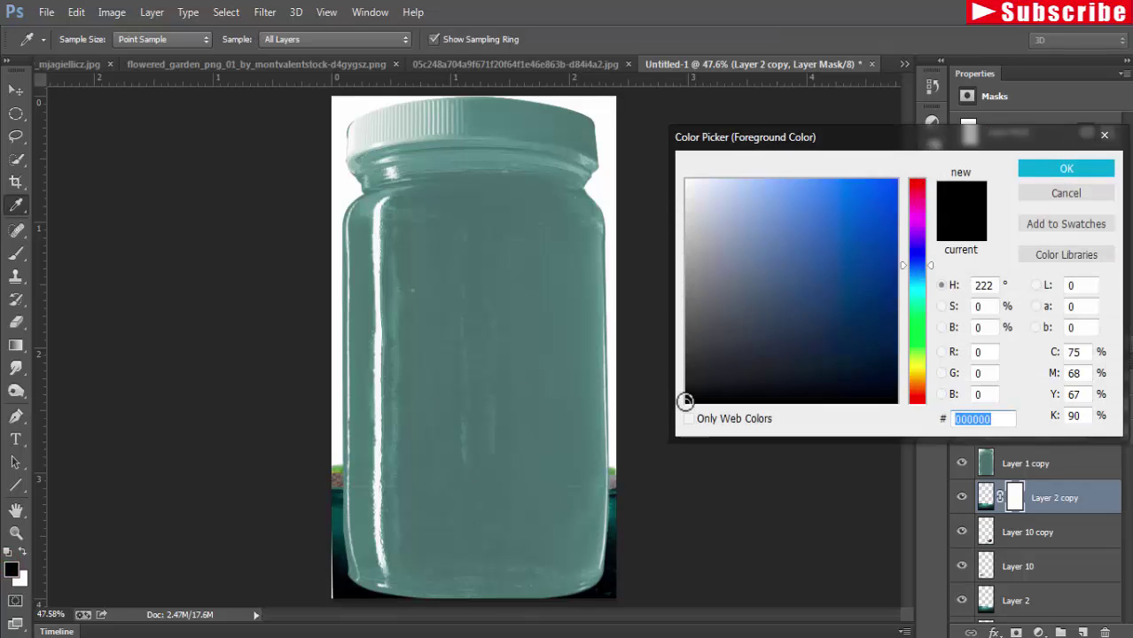
click(685, 401)
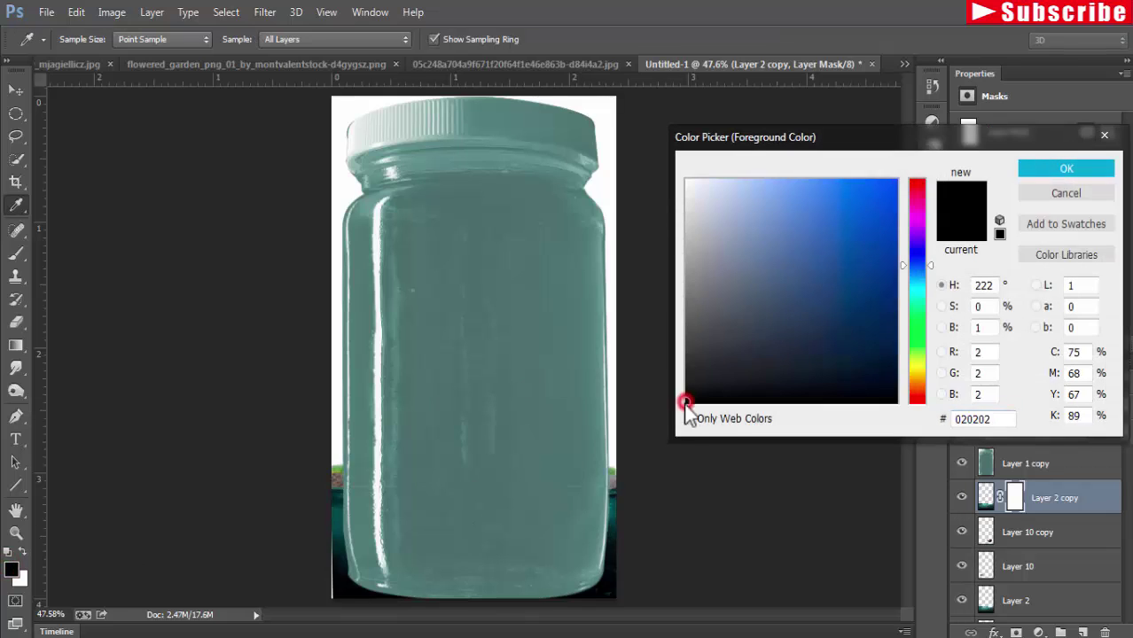
click(1050, 167)
key(v)
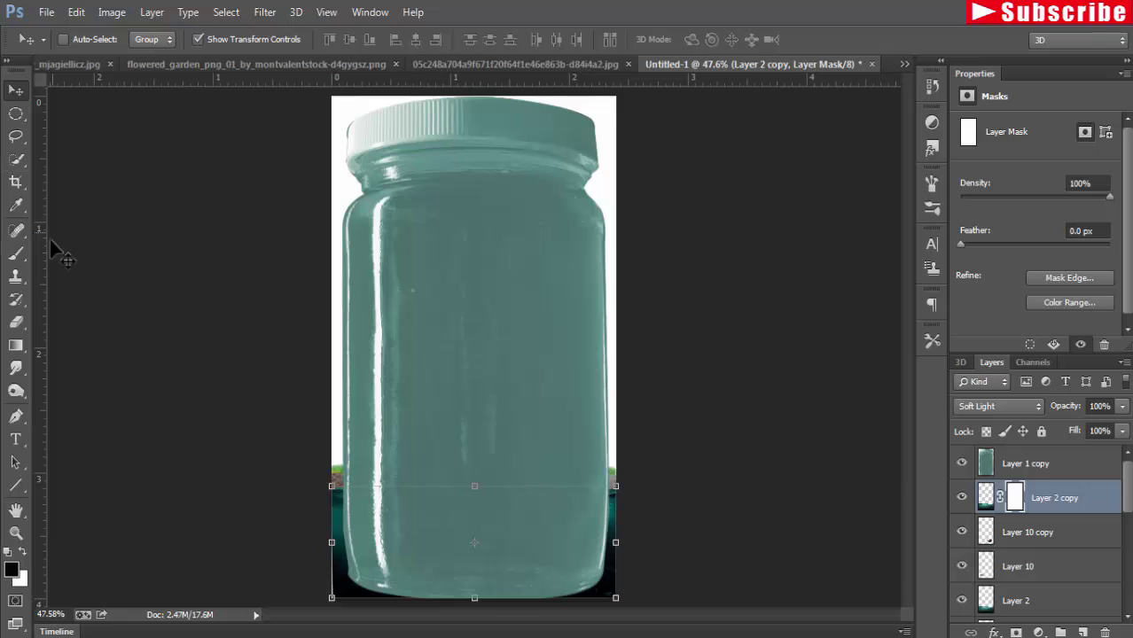
- Brush black on the water copy's mask along the jar's right edge at 100% opacity, 80 px
click(19, 256)
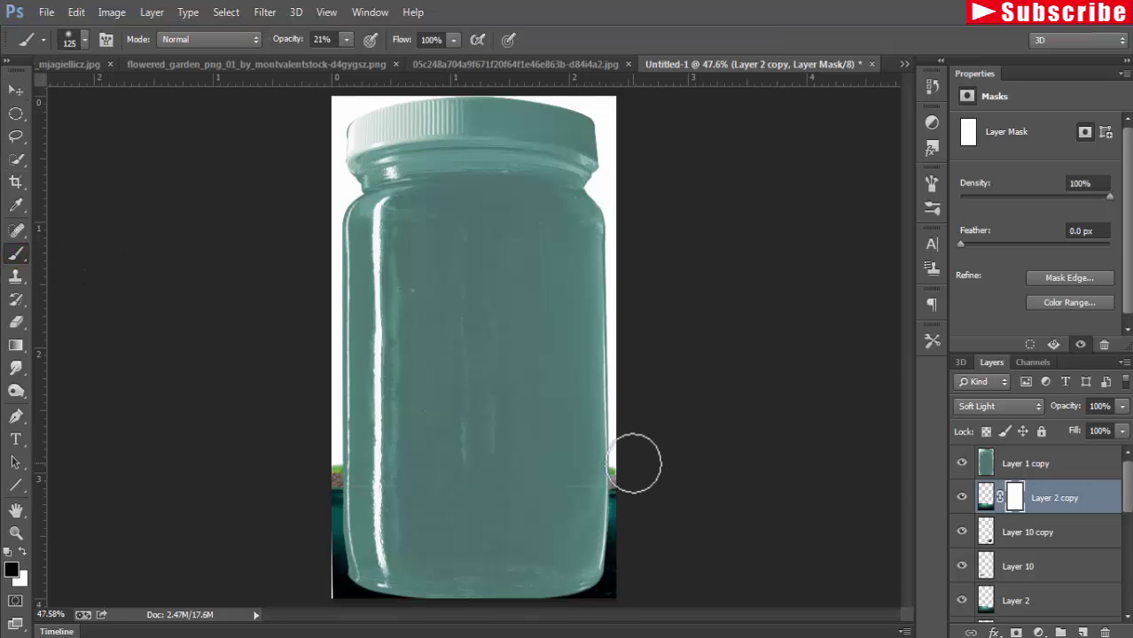
drag(632, 494, 629, 535)
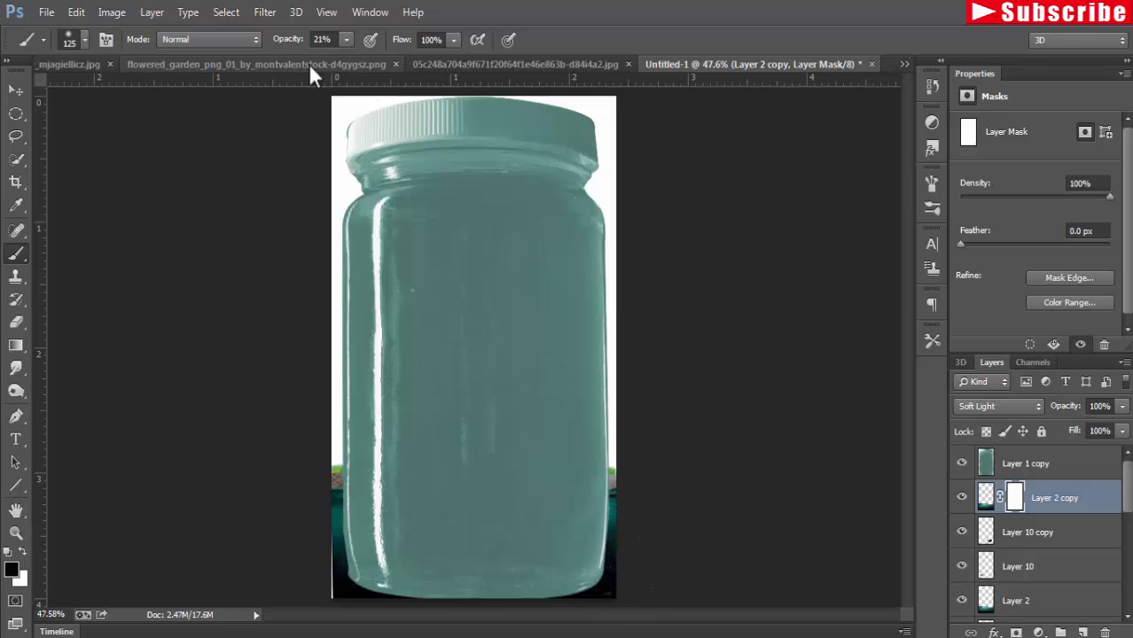
click(351, 37)
drag(350, 57, 414, 58)
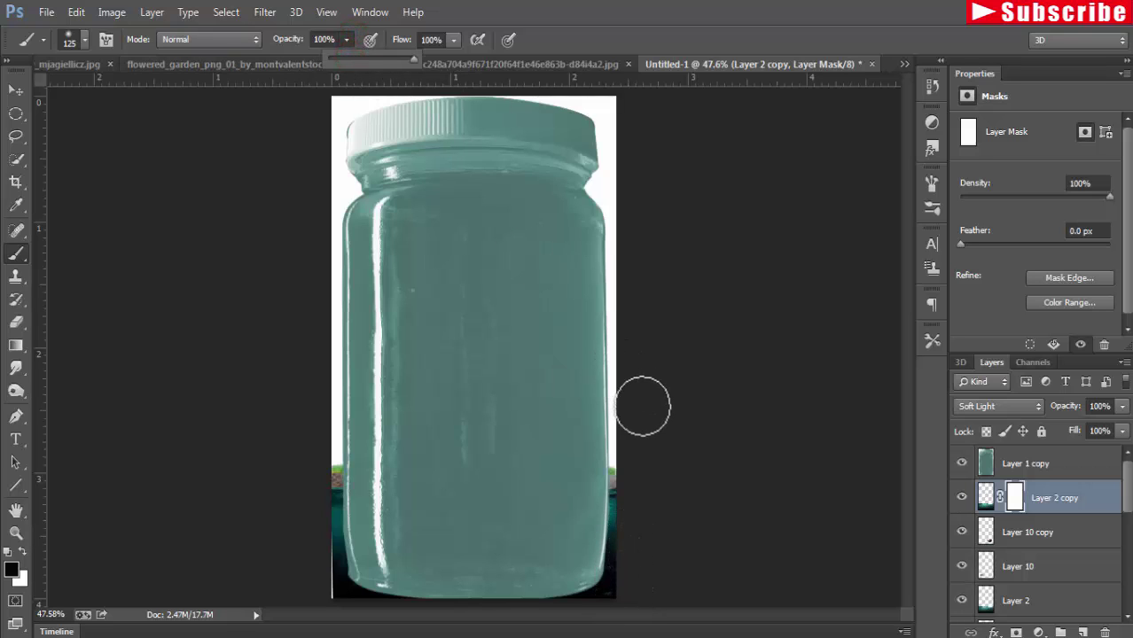
key(bracketleft)
key(bracketleft)
key(bracketleft)
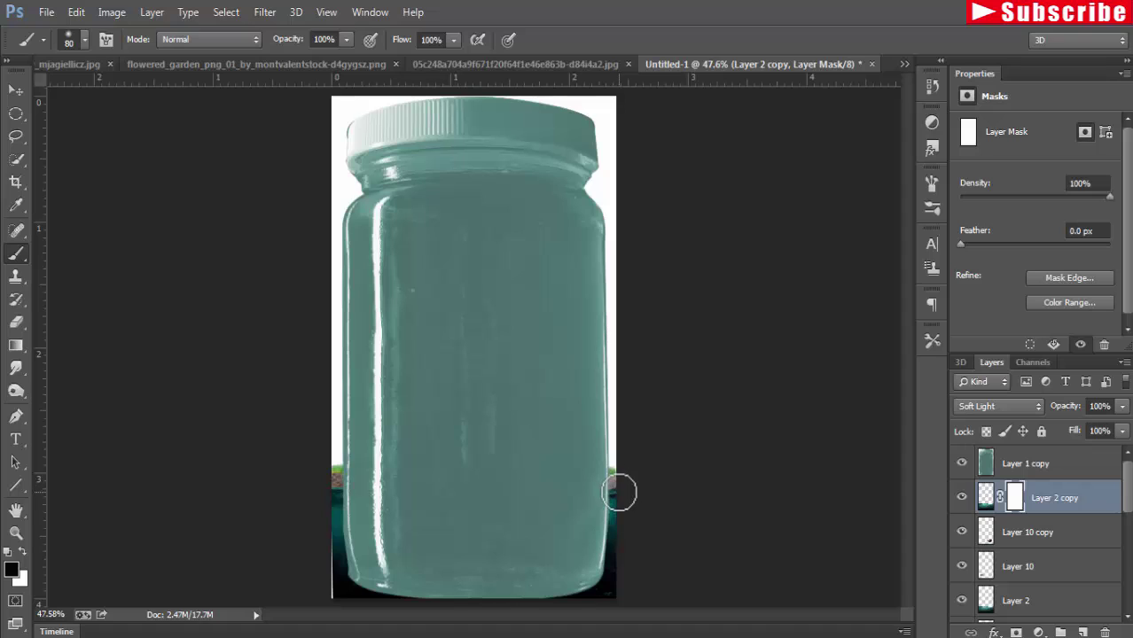
drag(619, 493, 613, 591)
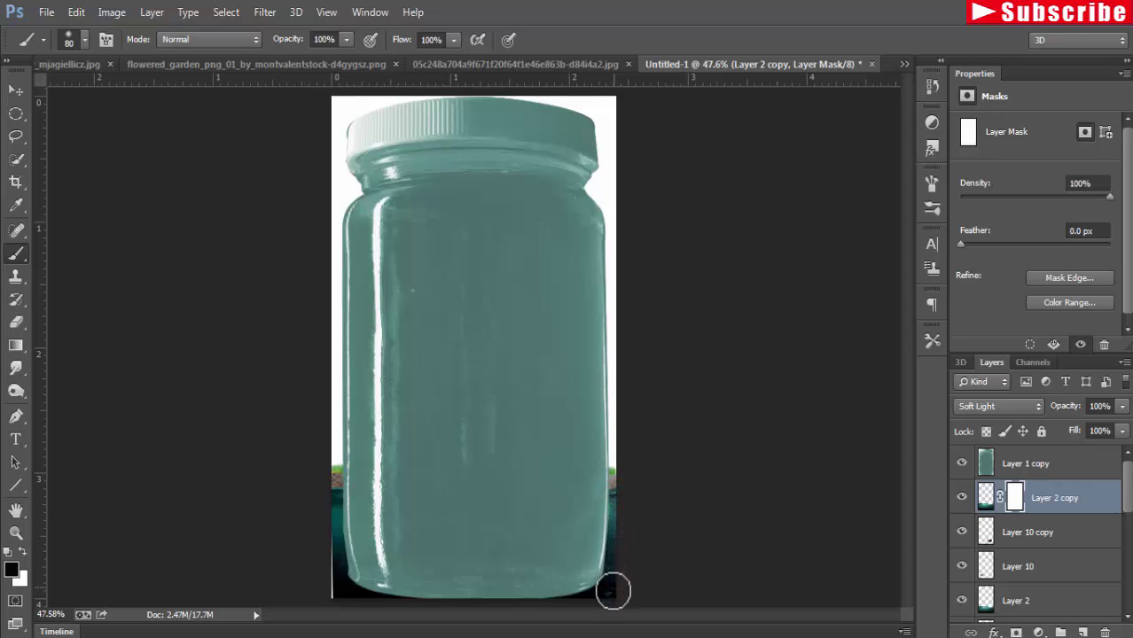
- Mask Layer 2 and paint out the water and ground past the jar's lower-right and lower-left edges
click(1017, 602)
click(1015, 632)
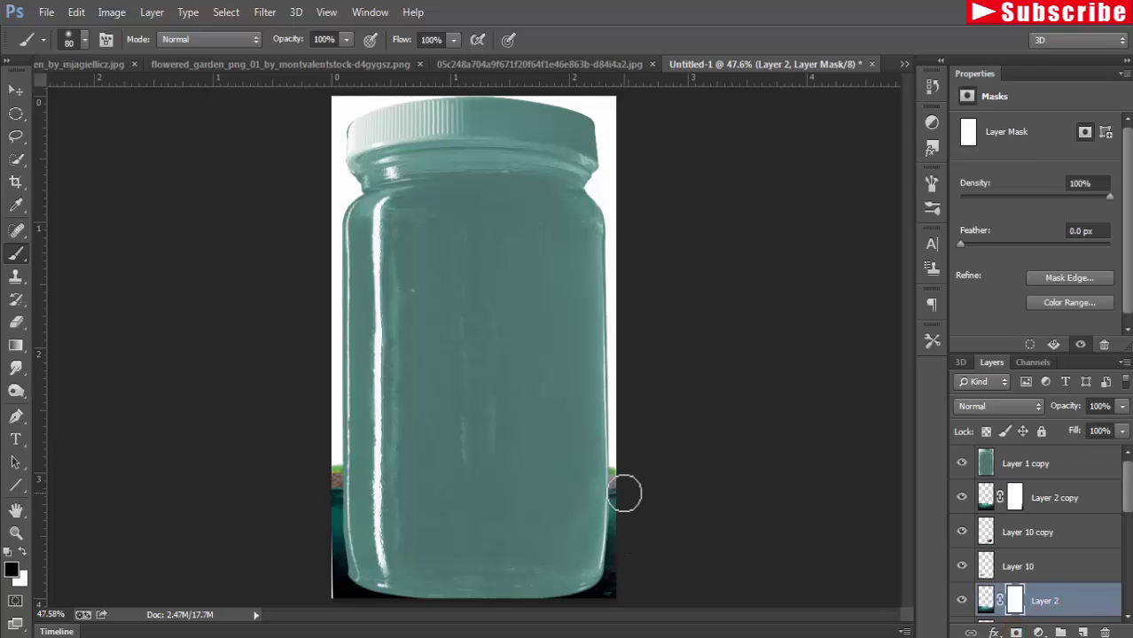
mouse_move(622, 527)
mouse_down()
mouse_move(620, 575)
mouse_move(622, 538)
mouse_move(612, 587)
mouse_move(584, 600)
mouse_move(626, 594)
mouse_move(542, 613)
mouse_up()
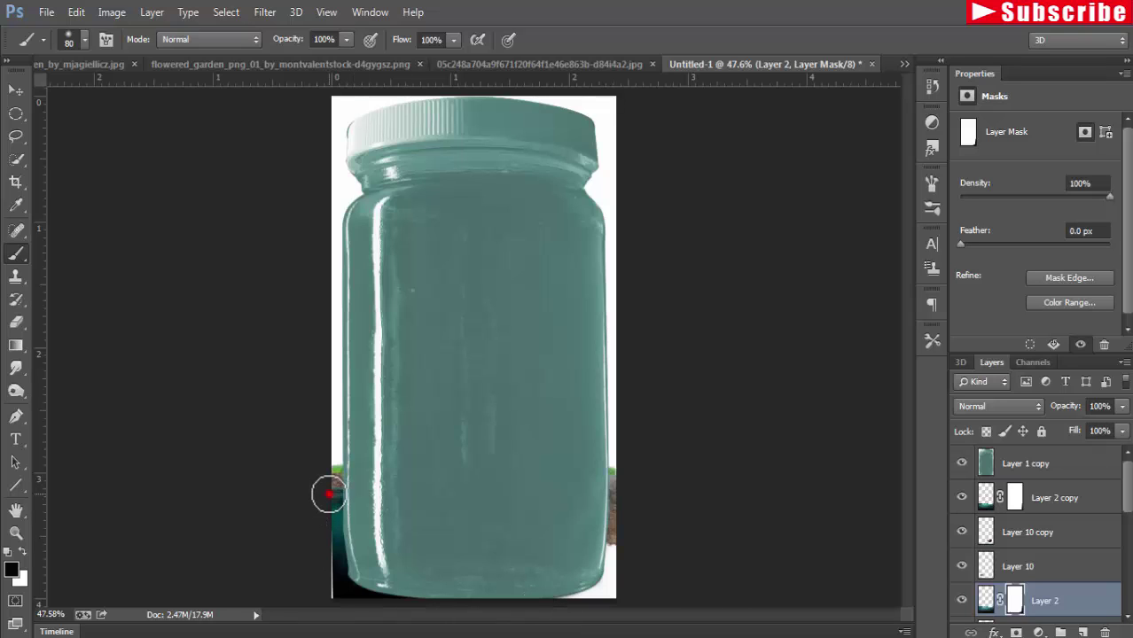
mouse_move(328, 495)
mouse_down()
mouse_move(343, 587)
mouse_move(329, 577)
mouse_move(329, 562)
mouse_move(349, 593)
mouse_move(410, 613)
mouse_up()
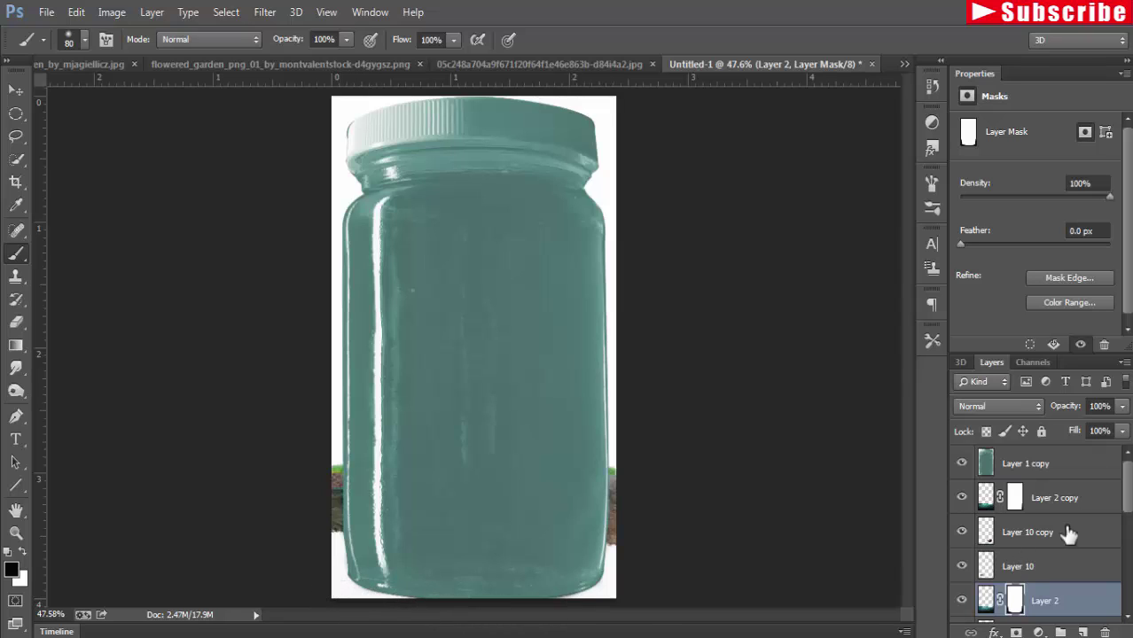
drag(1127, 483, 1127, 577)
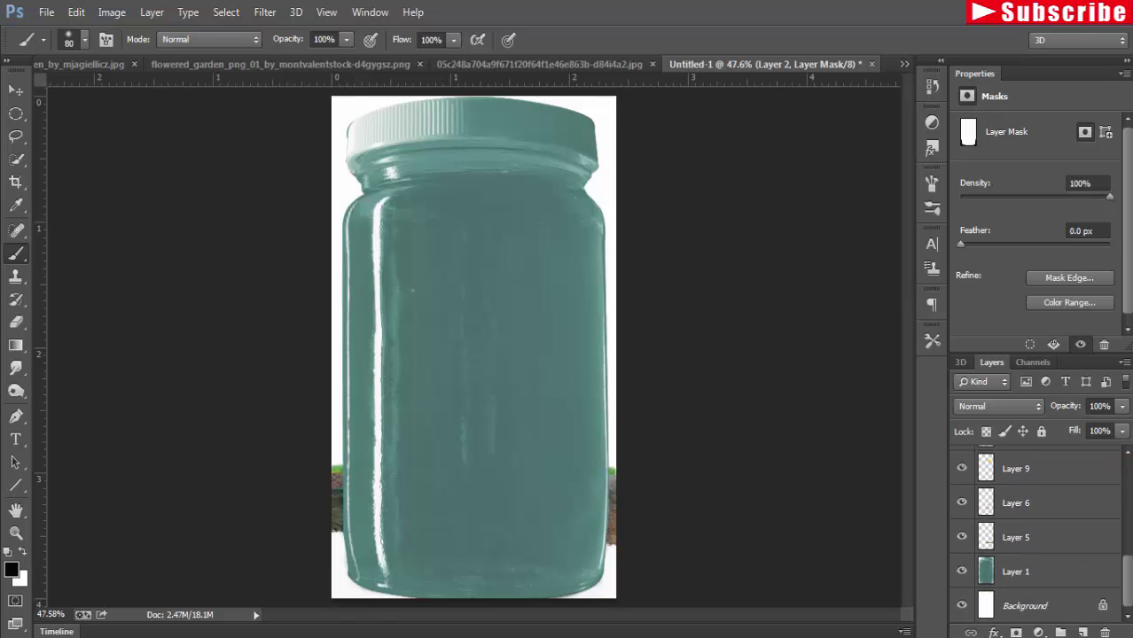
scroll(1035, 532, up, 1)
scroll(1034, 531, up, 2)
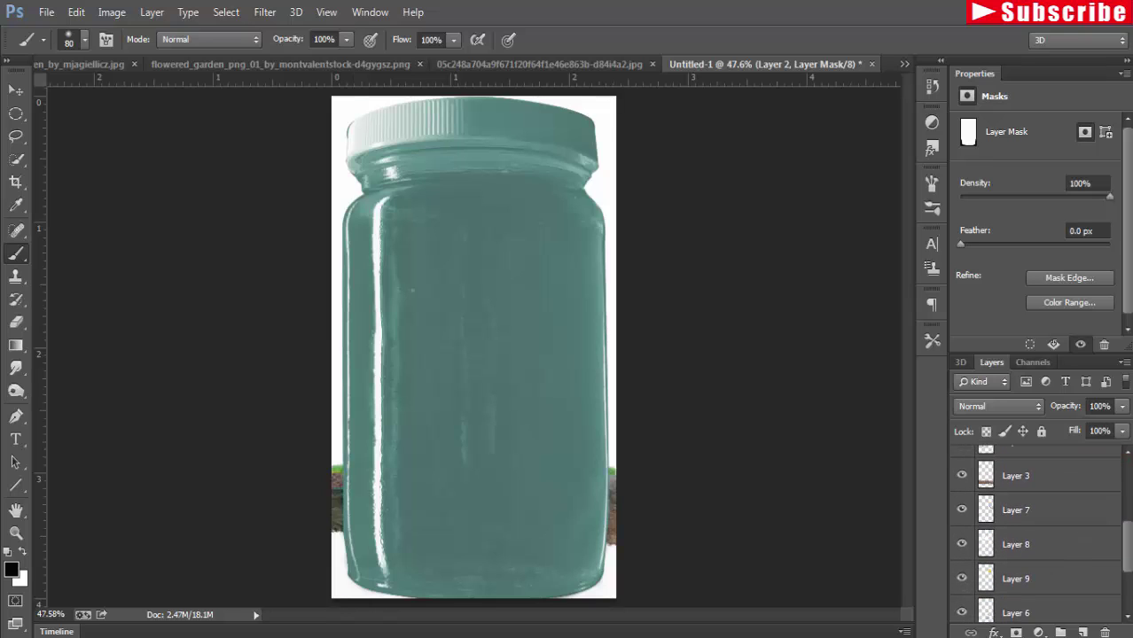
- Mask Layer 3 and paint out the brown dirt past the jar's lower-right and lower-left edges
click(1015, 476)
click(1016, 632)
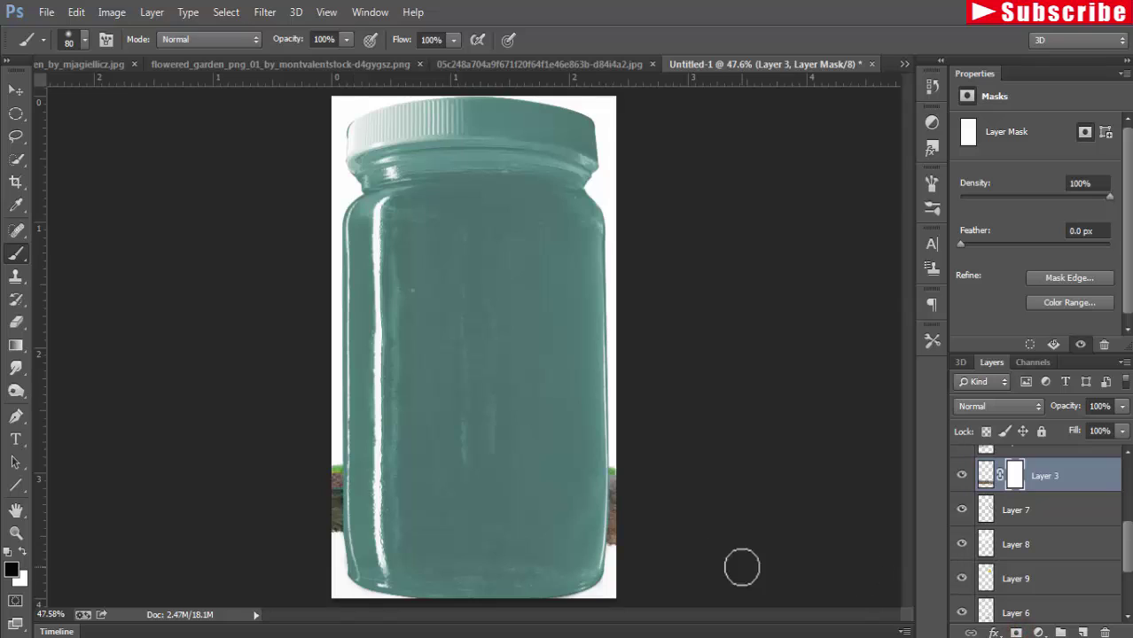
mouse_move(627, 549)
mouse_down()
mouse_move(614, 471)
mouse_move(625, 546)
mouse_move(617, 497)
mouse_up()
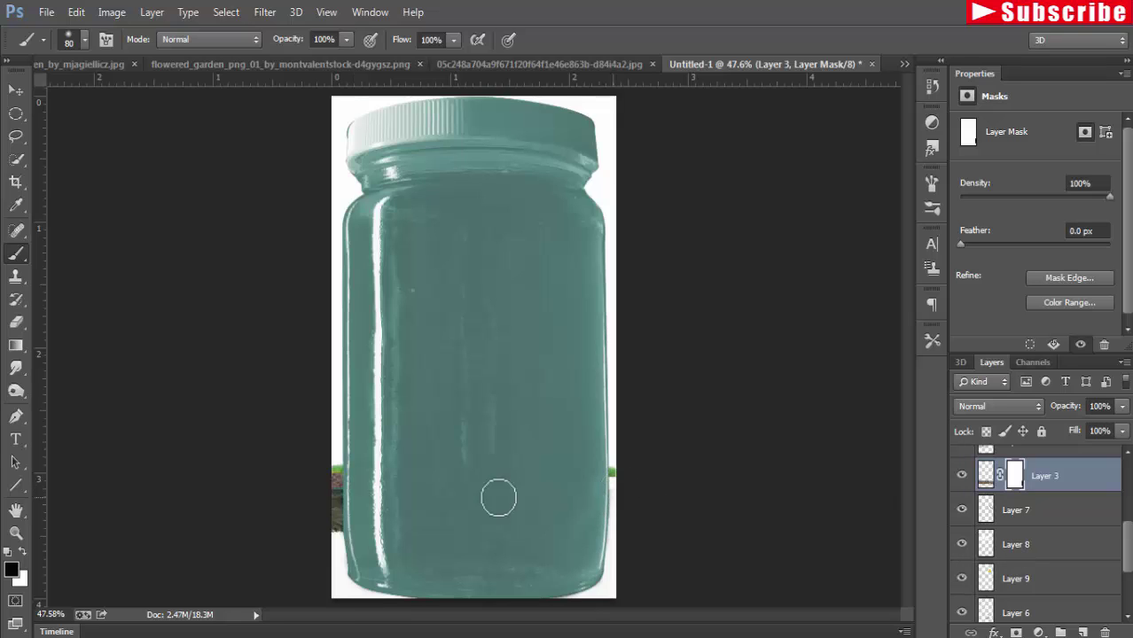
mouse_move(337, 541)
mouse_down()
mouse_move(331, 474)
mouse_move(332, 512)
mouse_up()
mouse_move(329, 472)
mouse_down()
mouse_move(376, 565)
mouse_move(365, 513)
mouse_up()
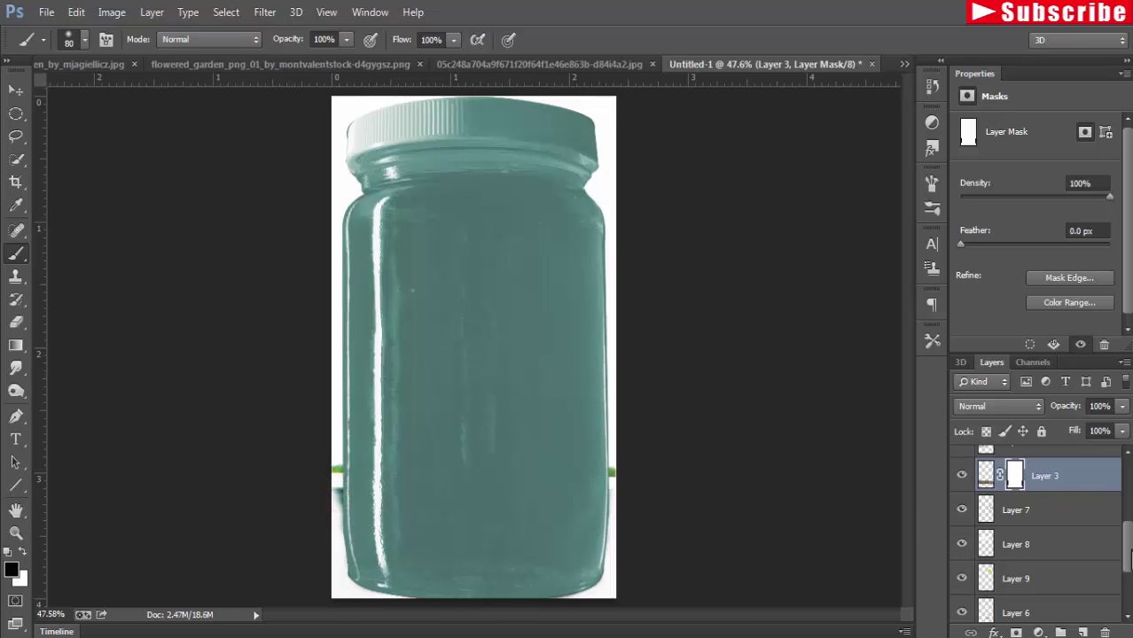
- Clean up the jar's lower-left edge again on Layer 2's mask
scroll(1130, 557, up, 2)
scroll(1130, 557, up, 2)
click(1011, 538)
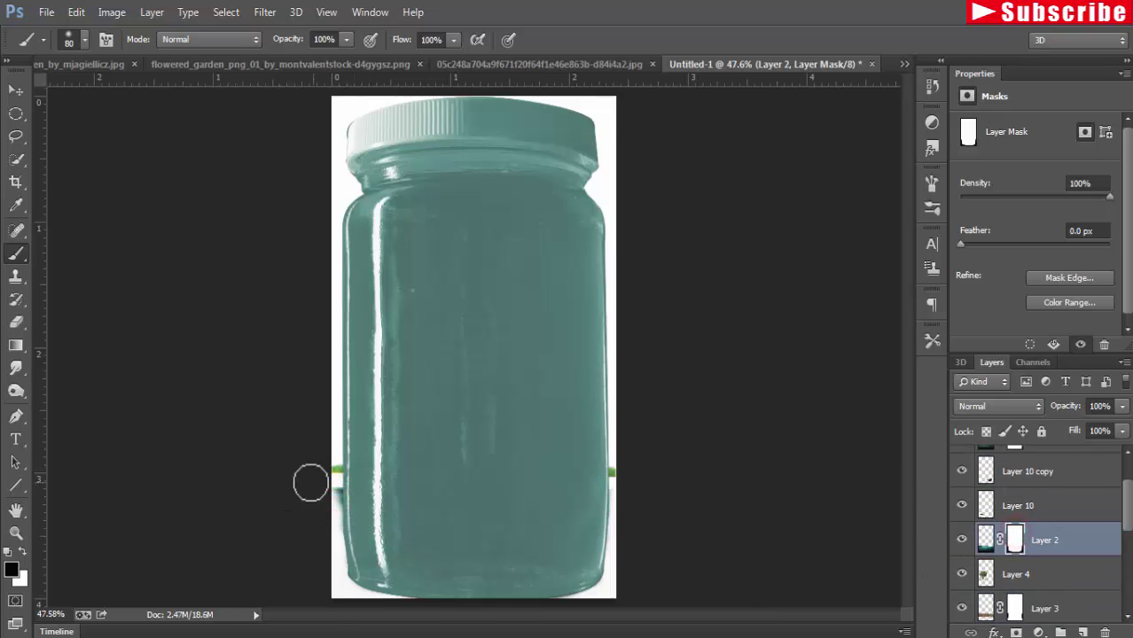
drag(329, 484, 331, 516)
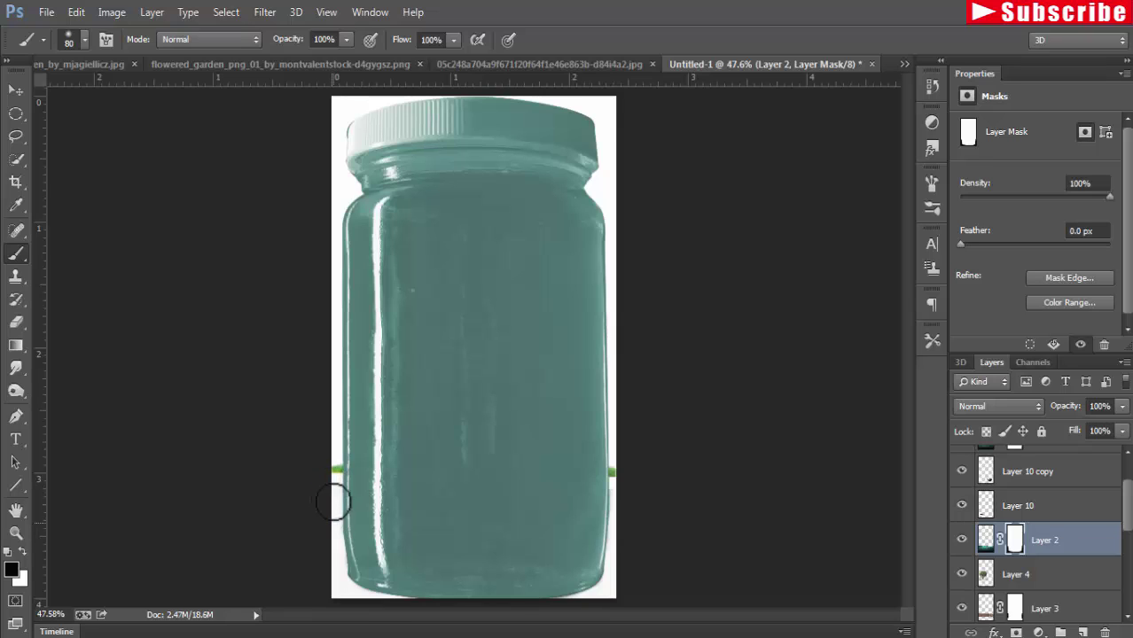
- Mask Layer 10 and paint out the fringe at the jar's right edge
drag(1126, 534, 1127, 521)
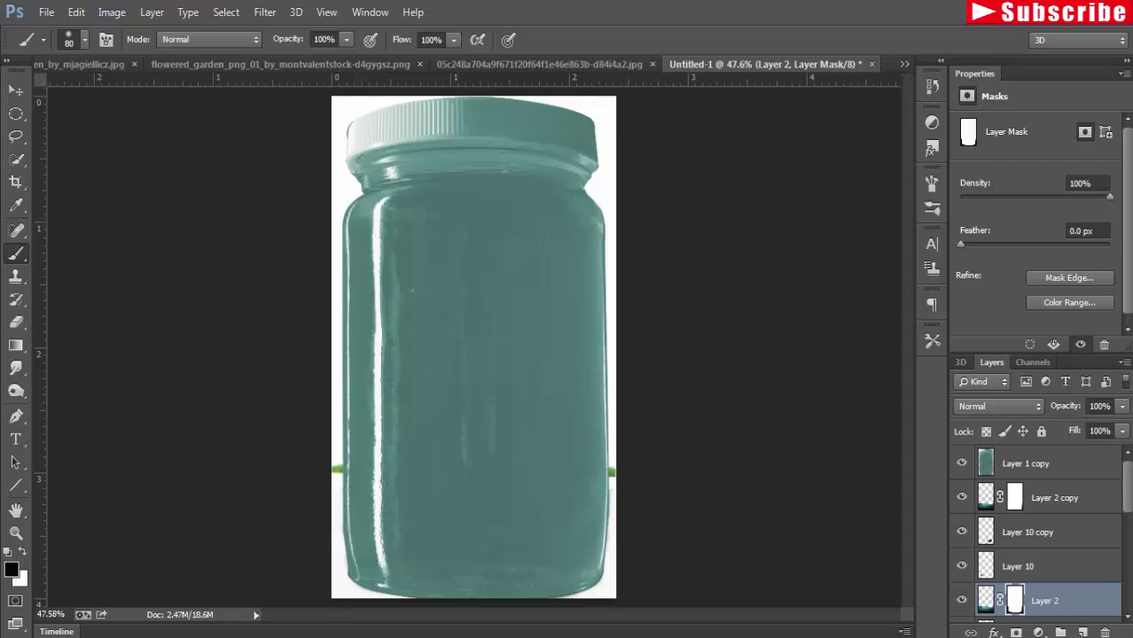
scroll(1041, 527, down, 2)
click(984, 478)
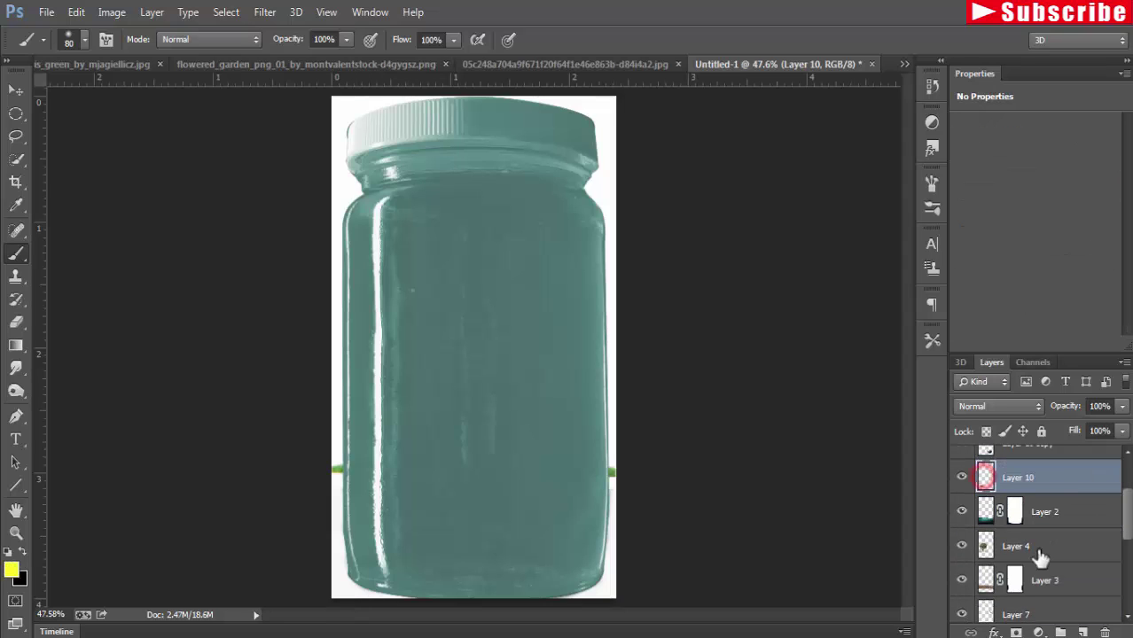
click(1016, 632)
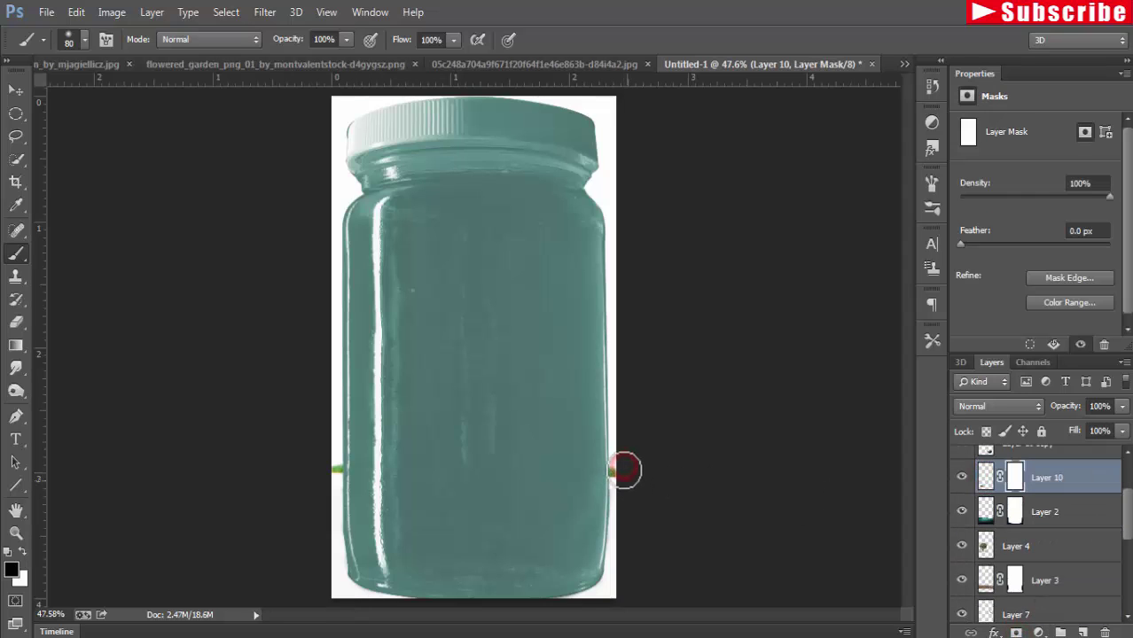
drag(624, 467, 620, 479)
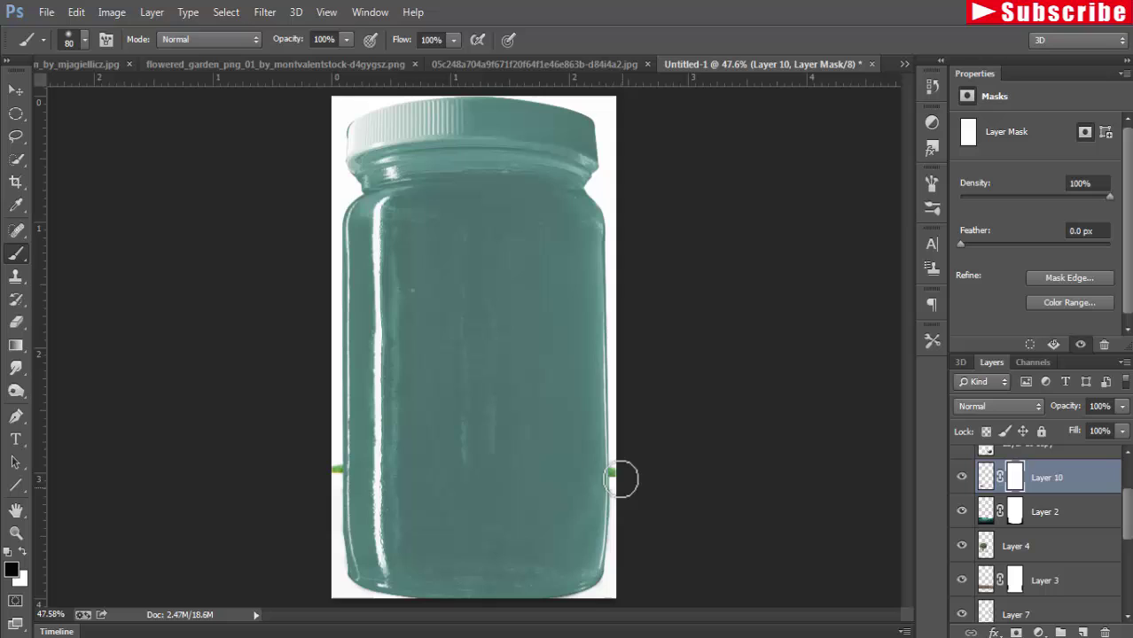
- Mask Layer 4 and paint out the green fringe along the jar's left edge
click(990, 548)
click(1016, 632)
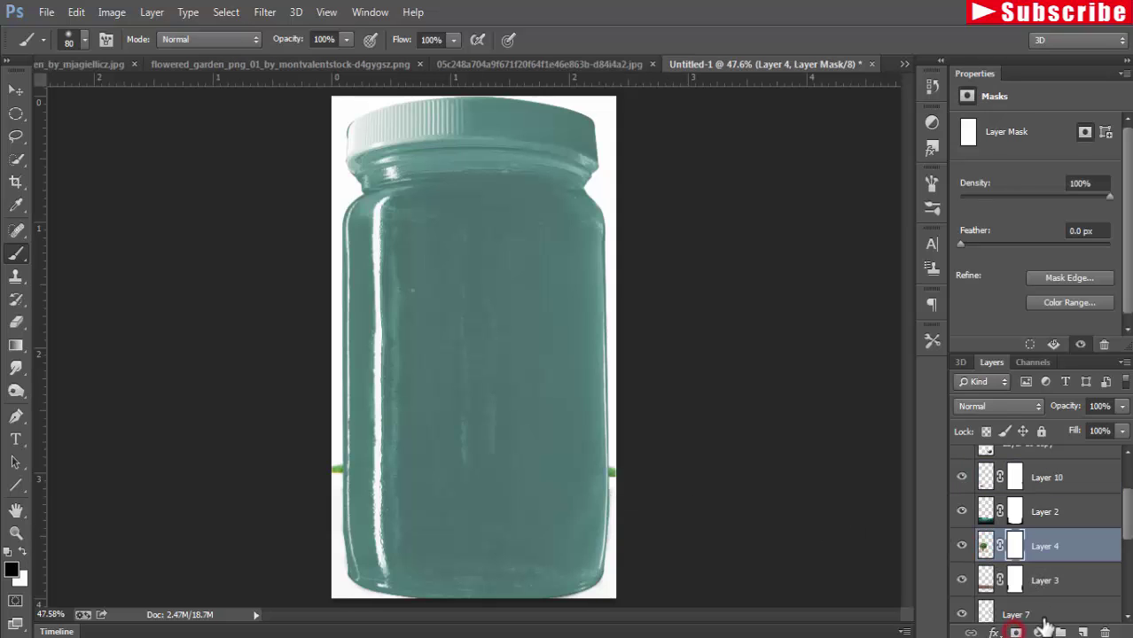
drag(328, 461, 330, 486)
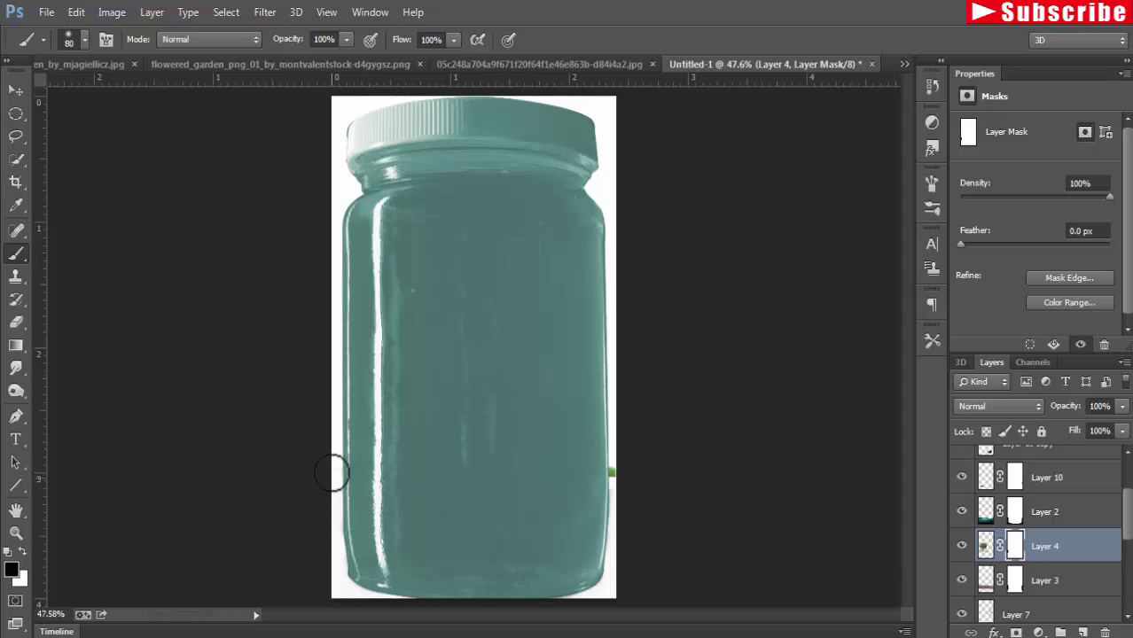
drag(330, 463, 332, 483)
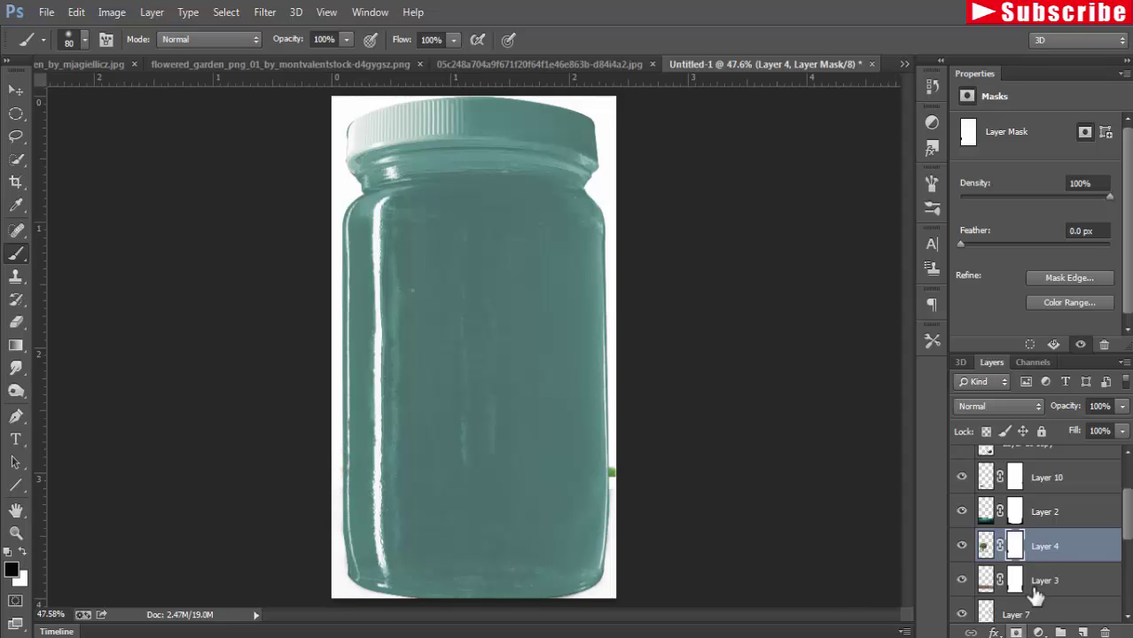
scroll(1127, 535, down, 1)
scroll(1127, 535, down, 1)
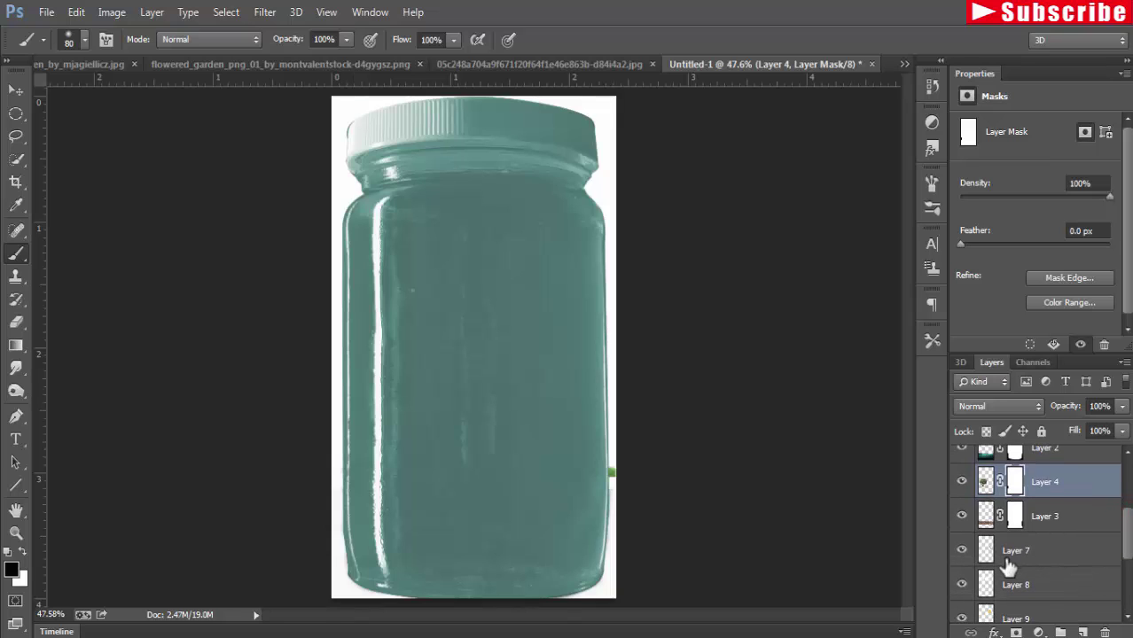
- Inspect the bounds of Layers 7, 8, 9, 6 and 5 with the Move tool
click(1004, 551)
click(16, 89)
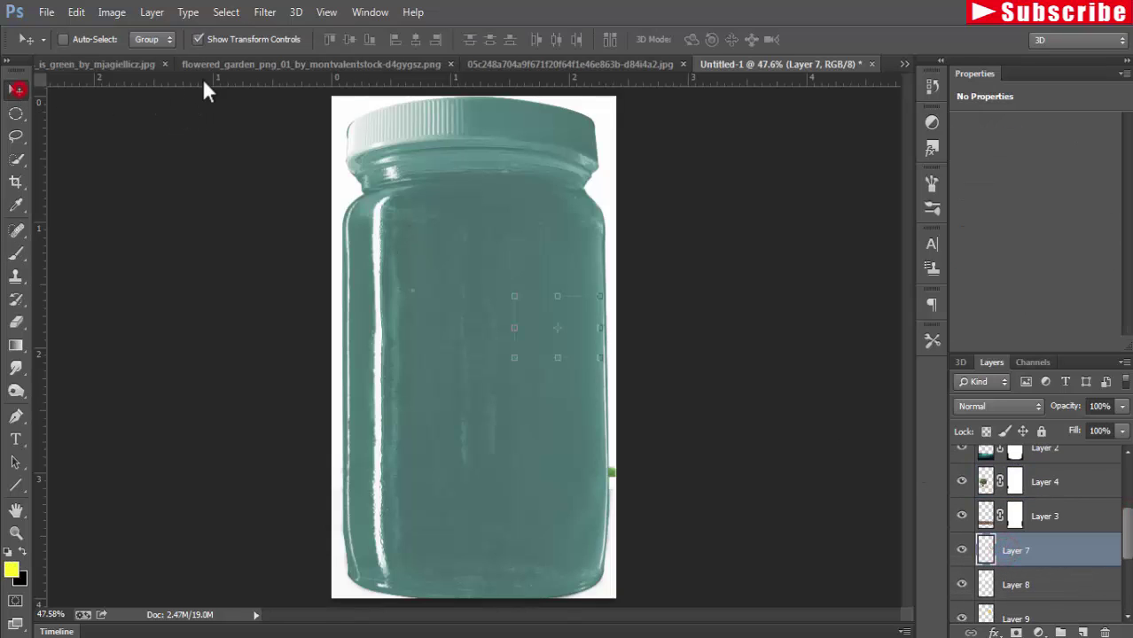
click(1019, 584)
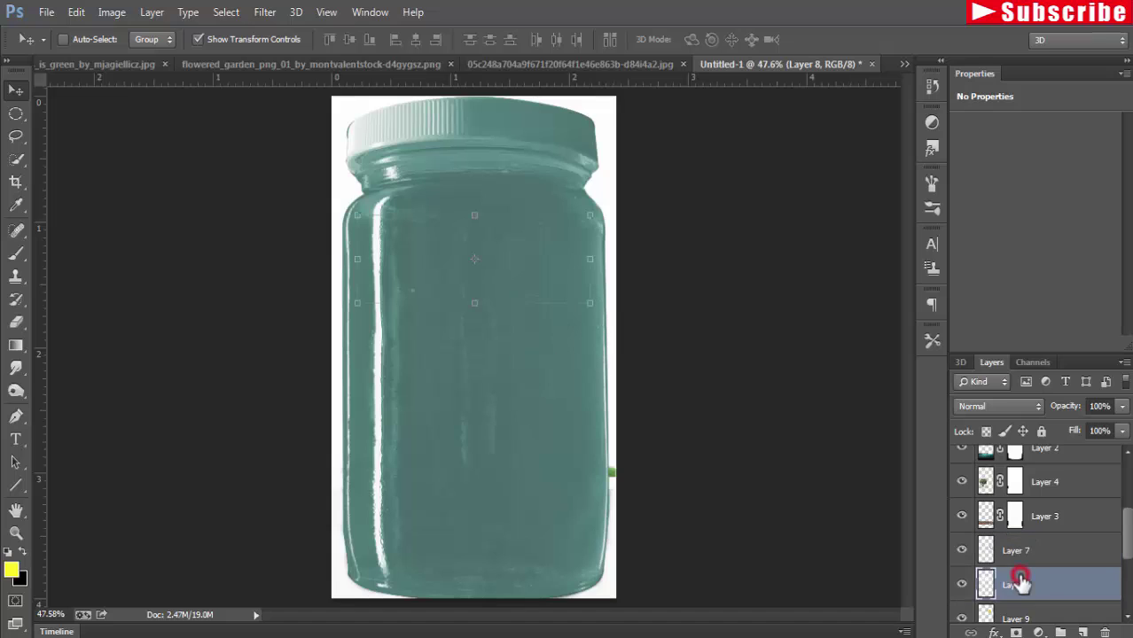
click(1024, 617)
scroll(1118, 547, down, 2)
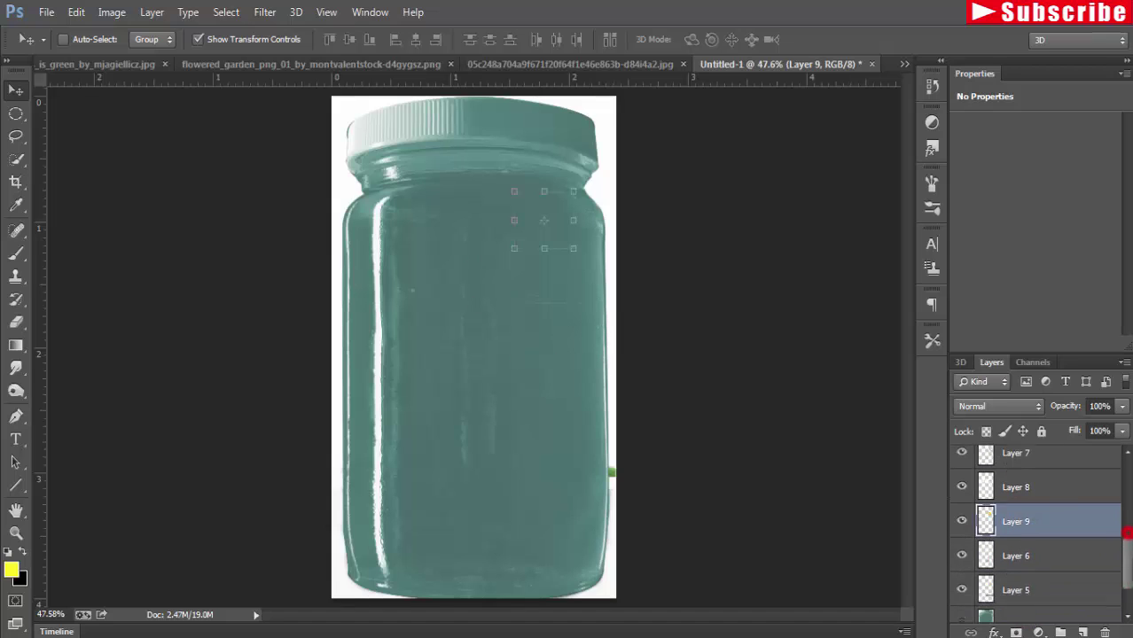
scroll(1119, 547, down, 1)
click(1008, 529)
click(1016, 568)
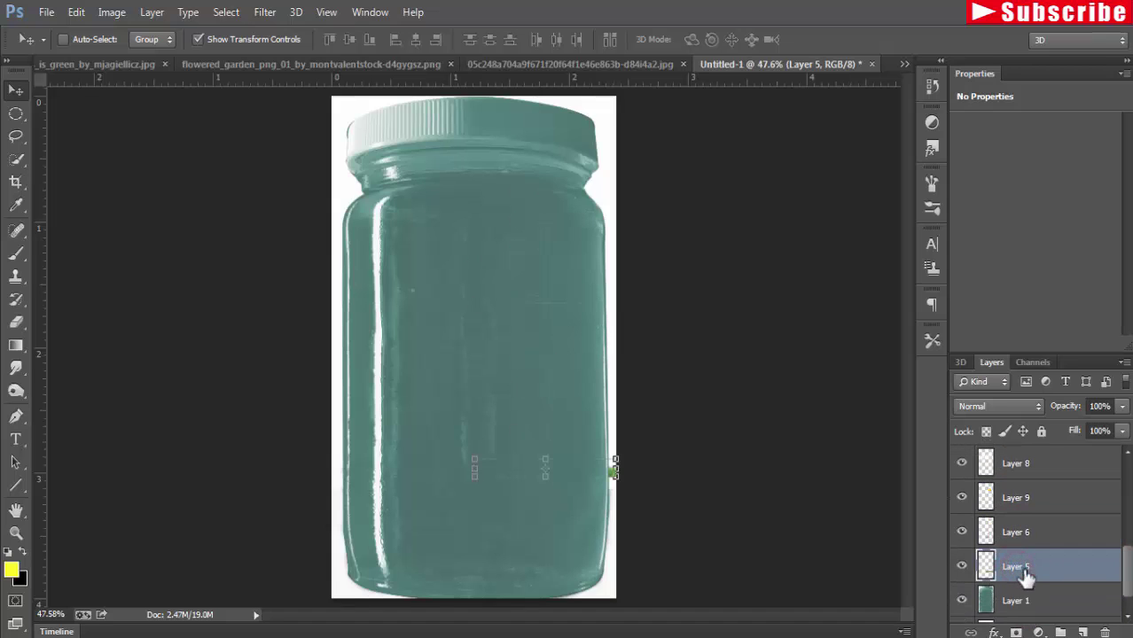
- Mask Layer 5 and brush out the green bit at the jar's right edge
click(1015, 632)
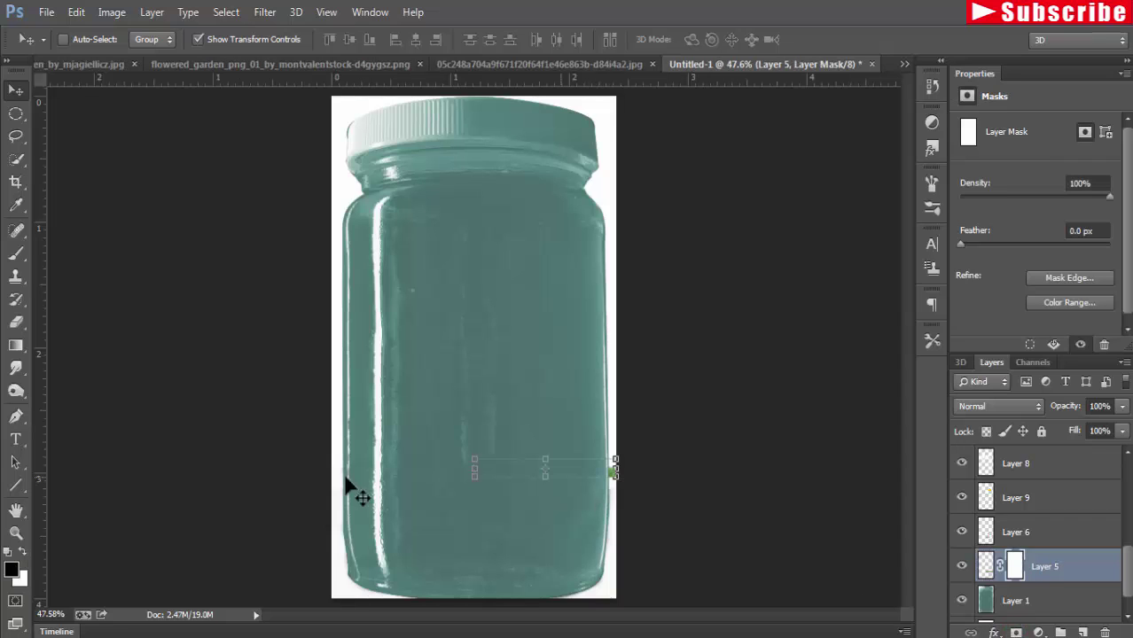
click(18, 254)
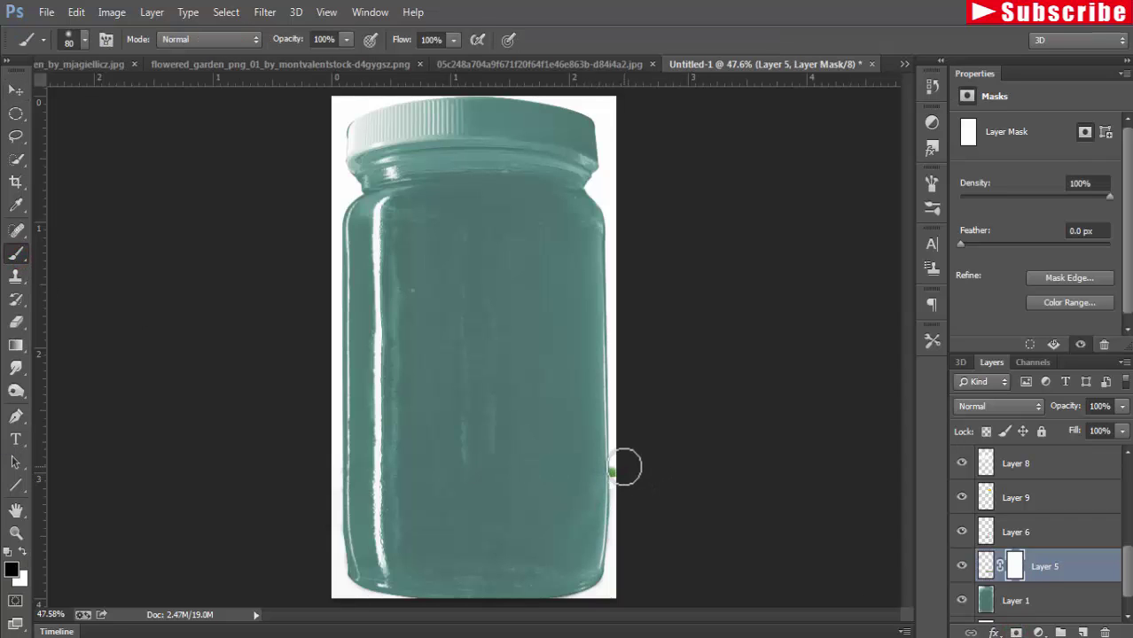
mouse_move(615, 496)
mouse_down()
mouse_move(627, 473)
mouse_move(620, 522)
mouse_up()
scroll(1128, 576, up, 5)
scroll(1075, 514, up, 1)
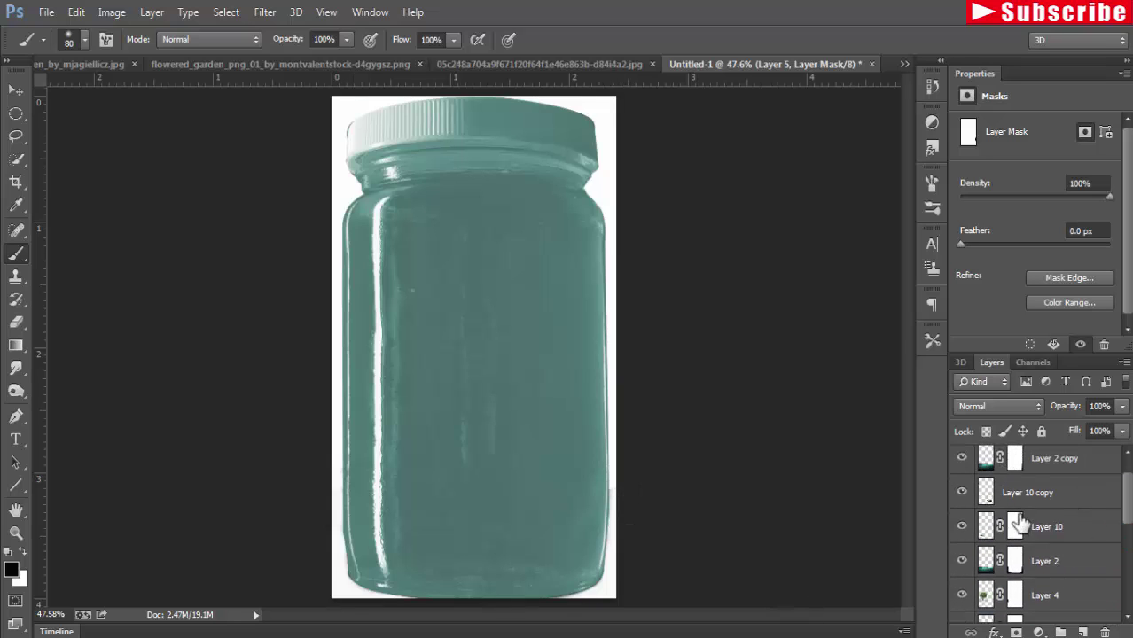
- Select Layer 2's mask, then the Layer 1 copy jar layer
click(1015, 563)
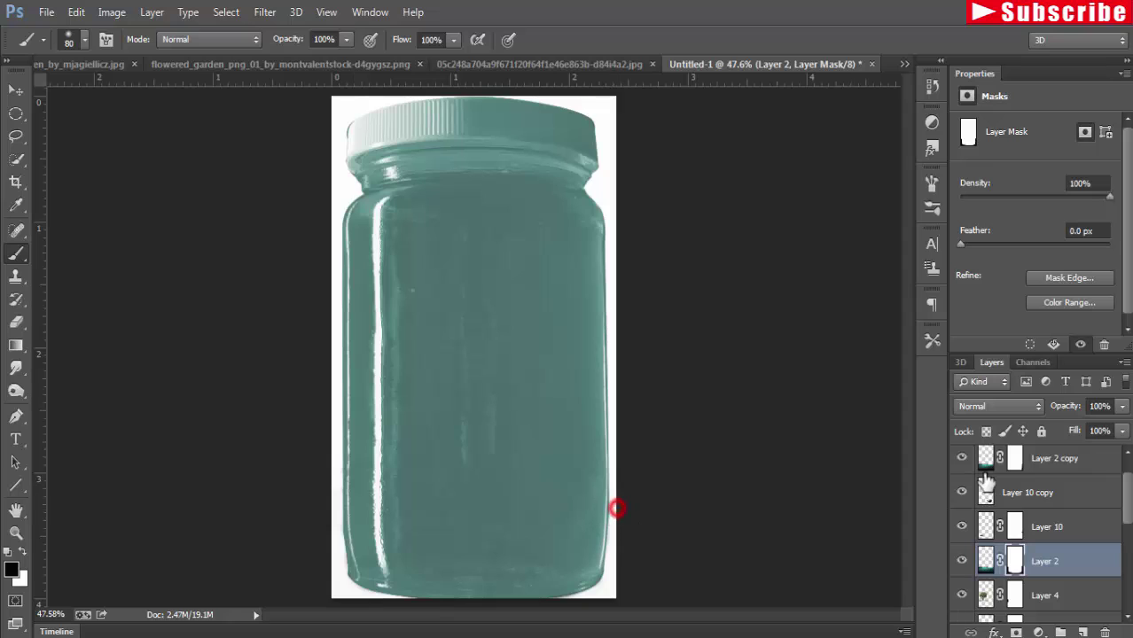
scroll(1125, 486, up, 1)
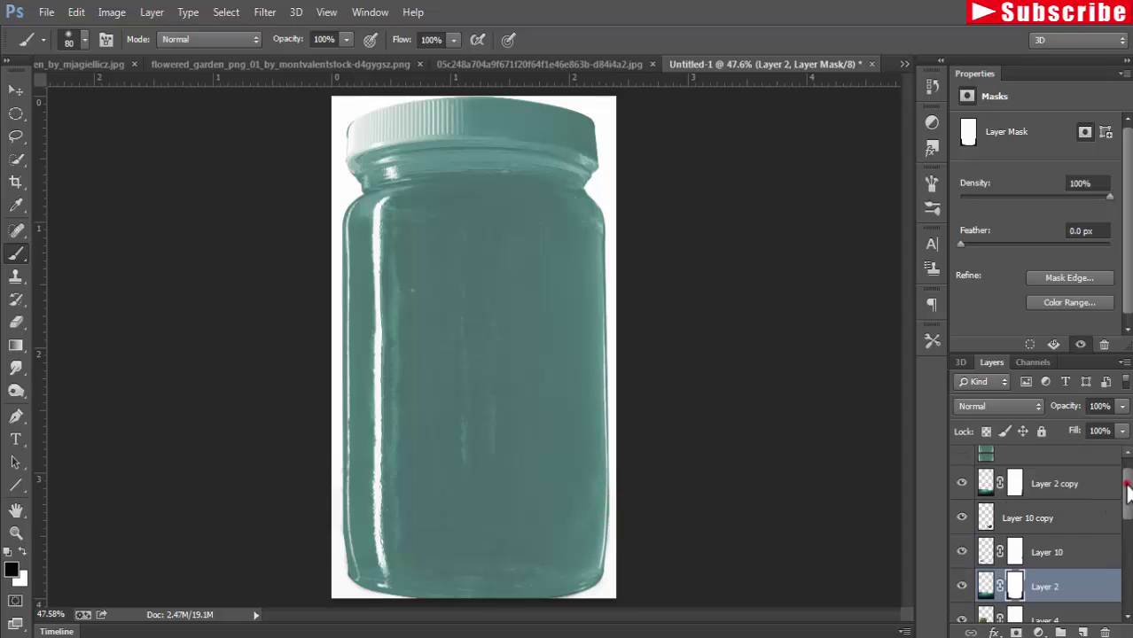
click(989, 464)
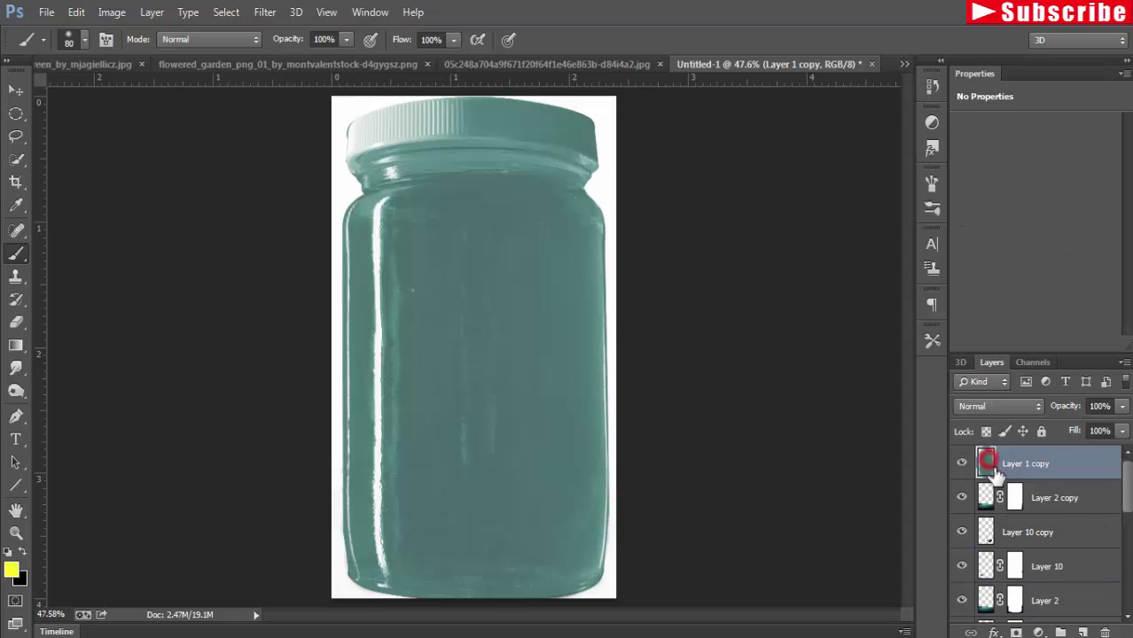
- Change the teal jar's blending mode so the scene shows through, and enlarge the brush to 125
click(1037, 400)
click(1000, 233)
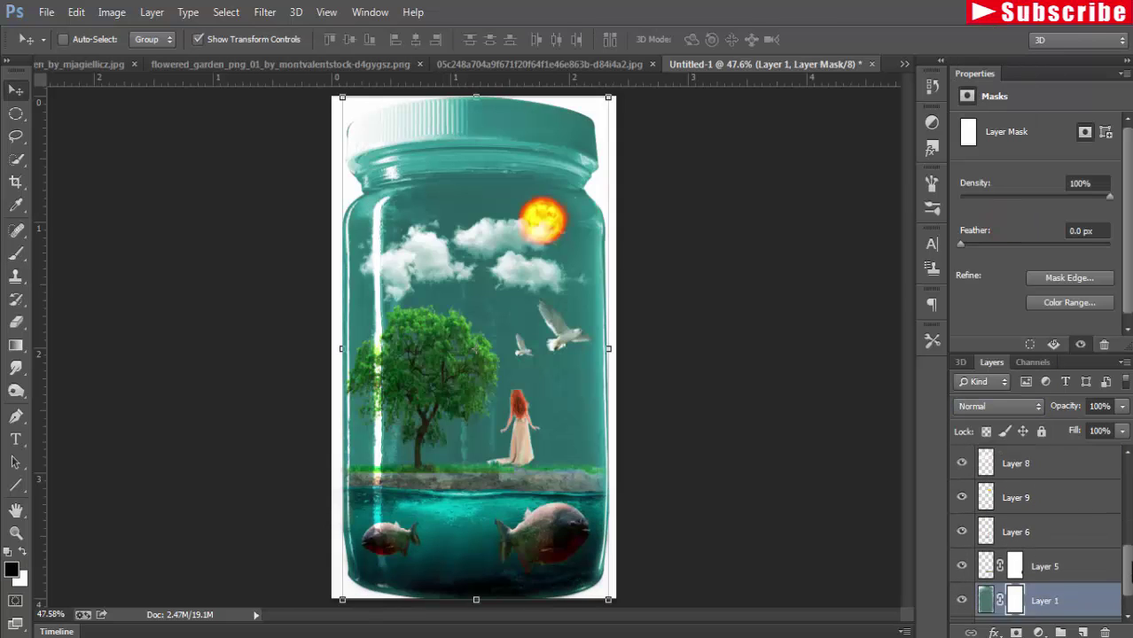
scroll(1130, 587, down, 1)
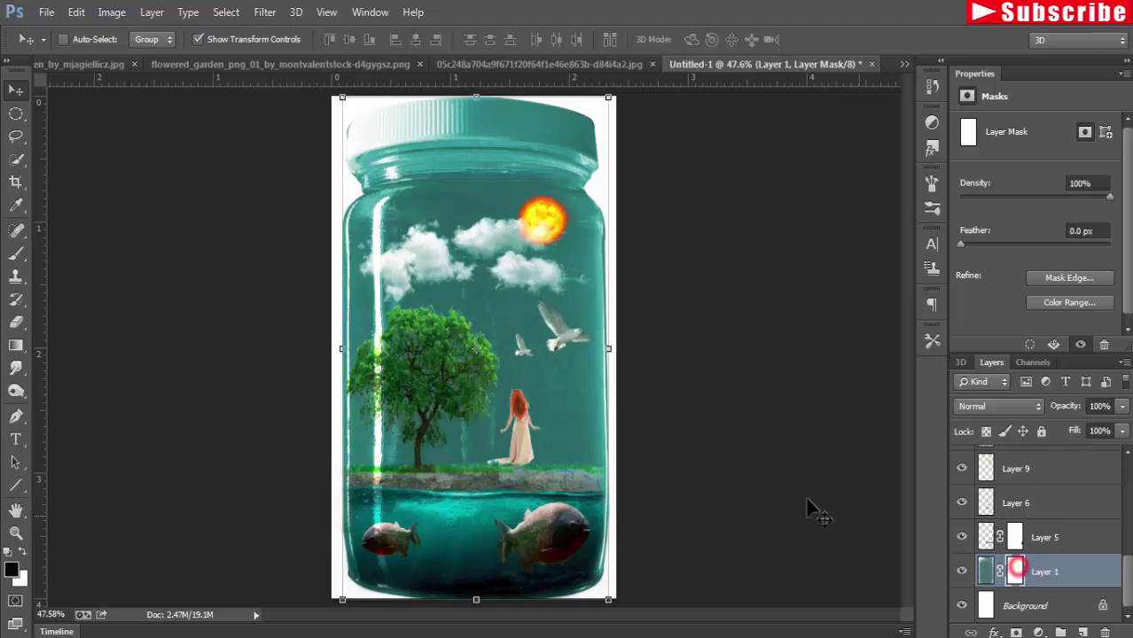
click(16, 253)
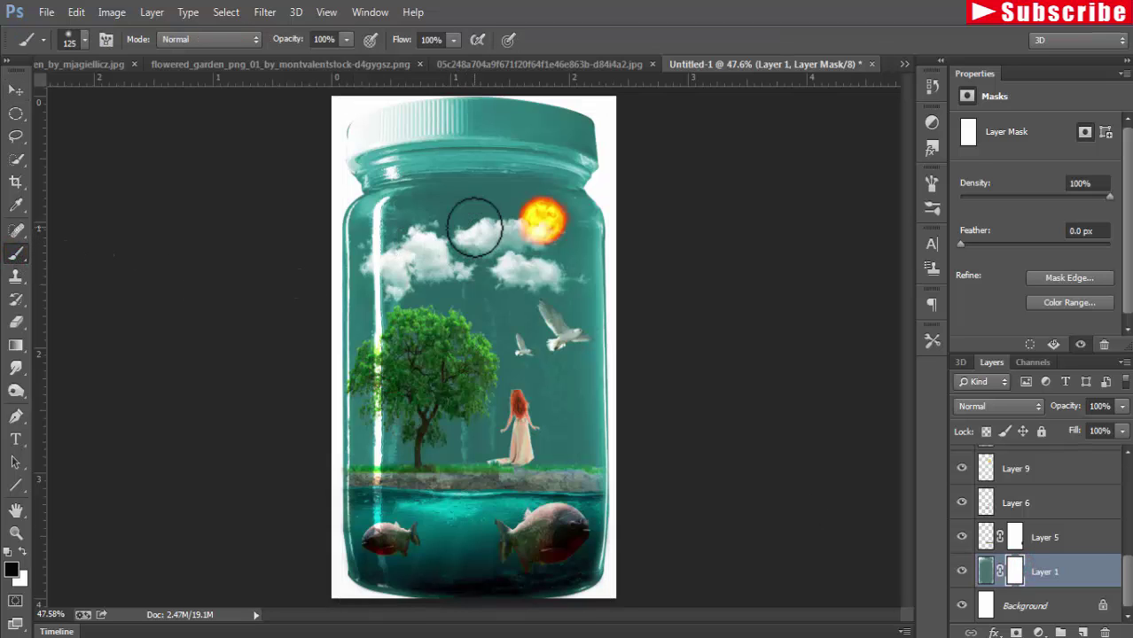
key(bracketright)
drag(420, 205, 423, 241)
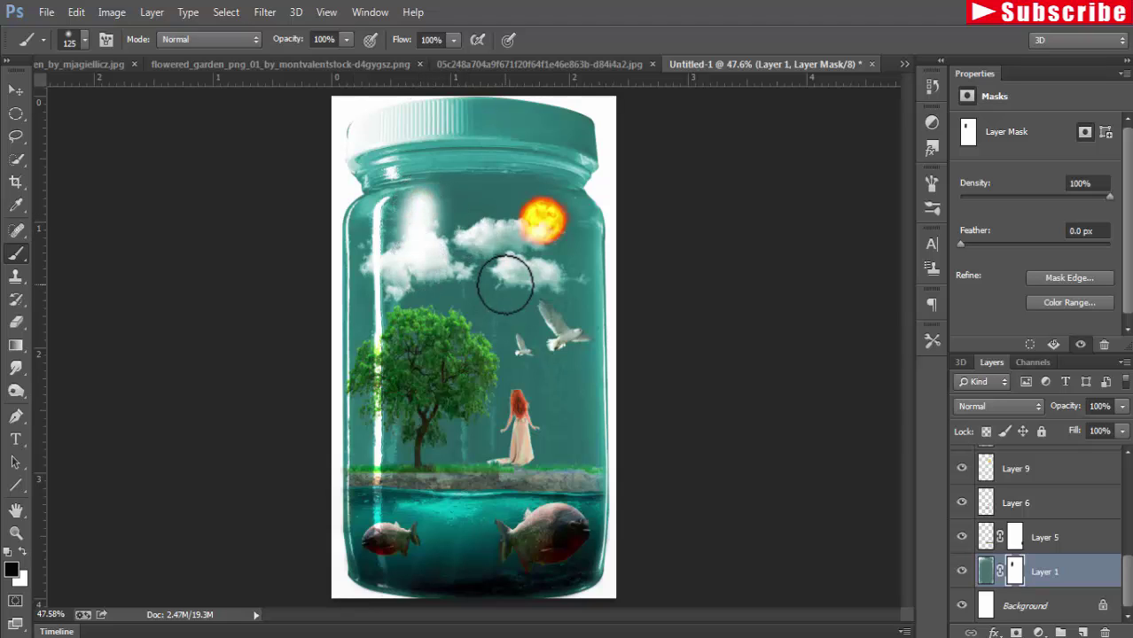
key(ctrl+z)
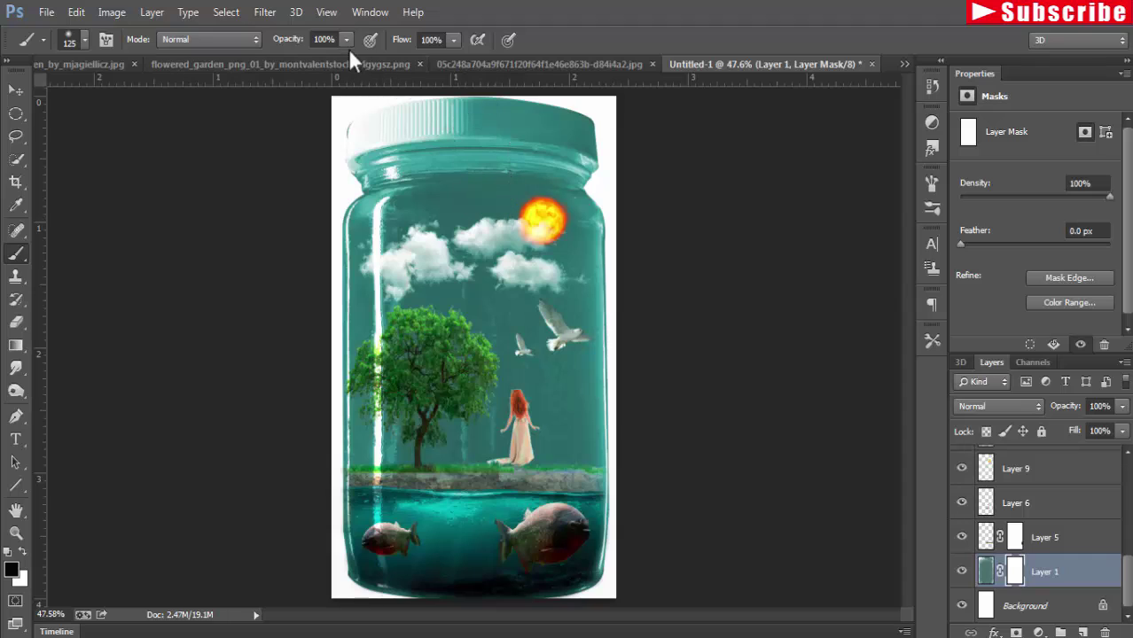
- At 22% brush opacity, fade the teal over the jar interior, left edge, shoulder, clouds and tree
drag(273, 59, 280, 59)
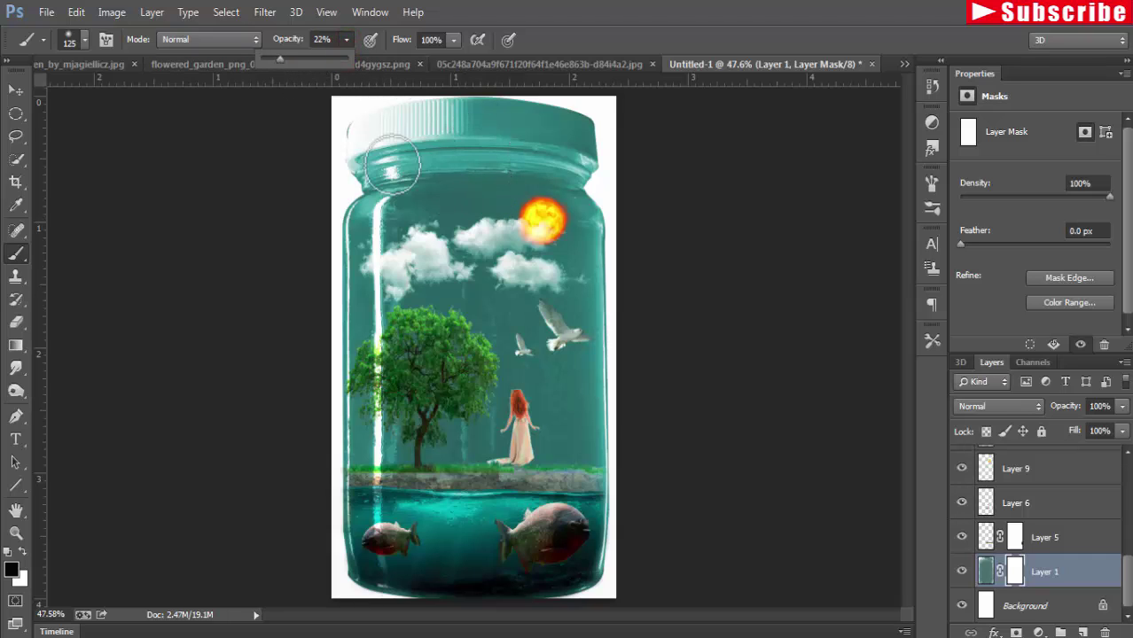
mouse_move(394, 170)
mouse_down()
mouse_move(442, 202)
mouse_move(560, 244)
mouse_move(416, 230)
mouse_up()
mouse_move(506, 426)
mouse_down()
mouse_move(425, 525)
mouse_move(417, 468)
mouse_move(513, 416)
mouse_move(570, 263)
mouse_move(518, 172)
mouse_move(434, 182)
mouse_move(465, 202)
mouse_move(410, 270)
mouse_move(542, 221)
mouse_move(567, 277)
mouse_move(581, 404)
mouse_move(444, 319)
mouse_move(334, 228)
mouse_move(352, 222)
mouse_move(347, 434)
mouse_up()
drag(361, 303, 359, 392)
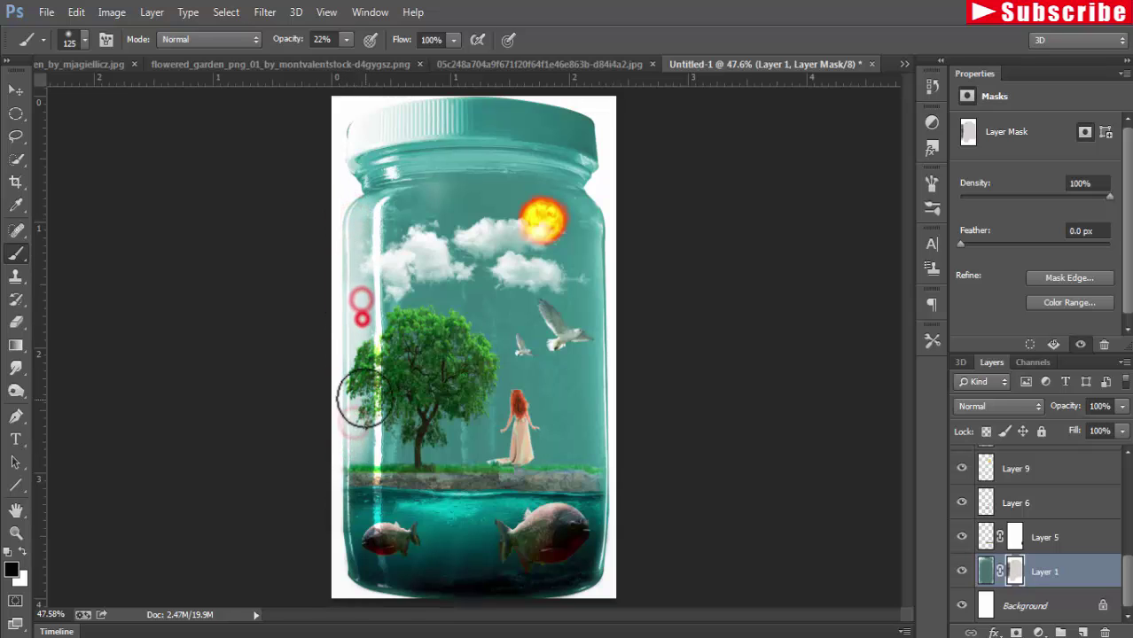
drag(362, 448, 359, 470)
mouse_move(400, 195)
mouse_down()
mouse_move(430, 177)
mouse_move(412, 177)
mouse_move(558, 177)
mouse_move(546, 178)
mouse_up()
drag(475, 195, 470, 201)
click(404, 254)
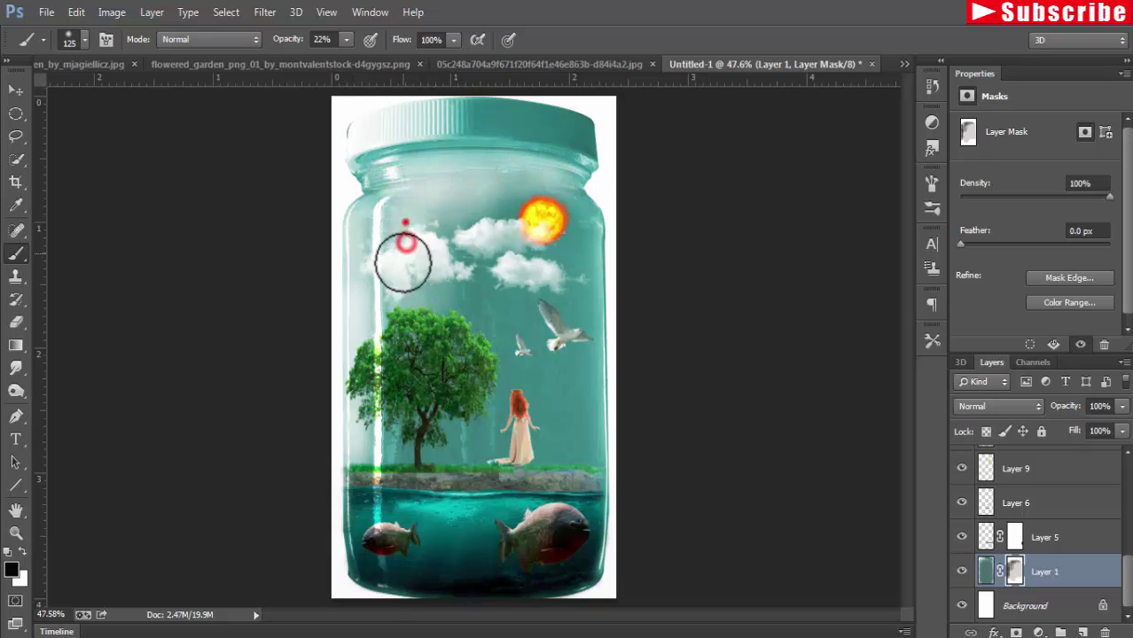
mouse_move(400, 223)
mouse_down()
mouse_move(445, 222)
mouse_move(506, 274)
mouse_up()
mouse_move(515, 212)
mouse_down()
mouse_move(580, 256)
mouse_move(551, 296)
mouse_move(470, 354)
mouse_up()
mouse_move(471, 291)
mouse_down()
mouse_move(506, 349)
mouse_move(450, 456)
mouse_move(523, 443)
mouse_up()
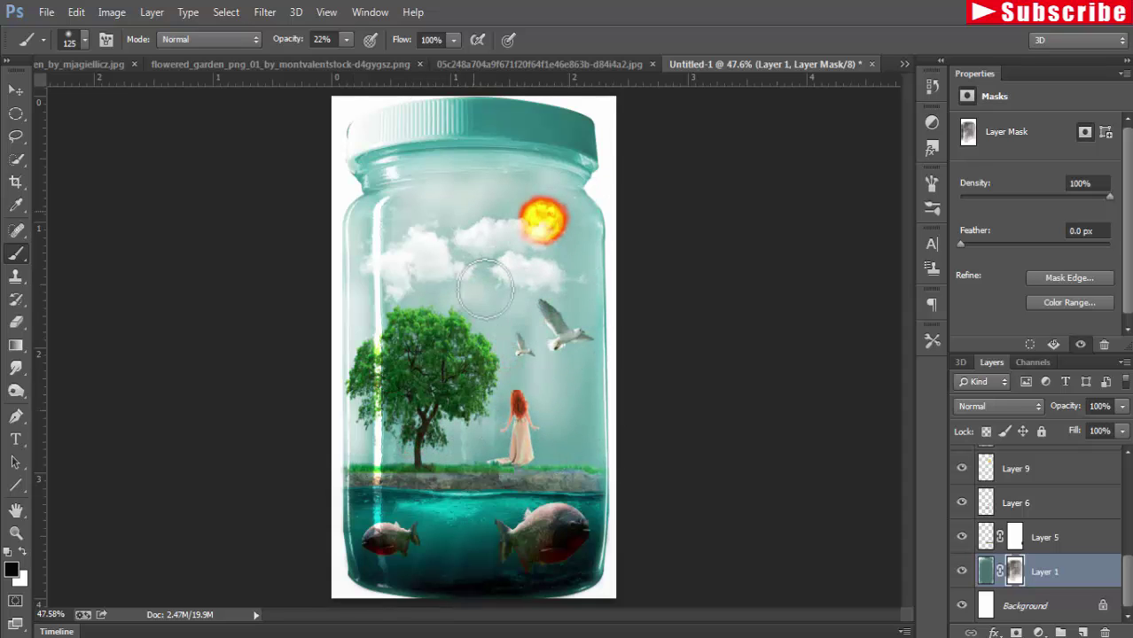
- At 13% opacity, dab lighter glass over the sky, sun, tree, girl and grass line
click(447, 182)
drag(348, 39, 338, 62)
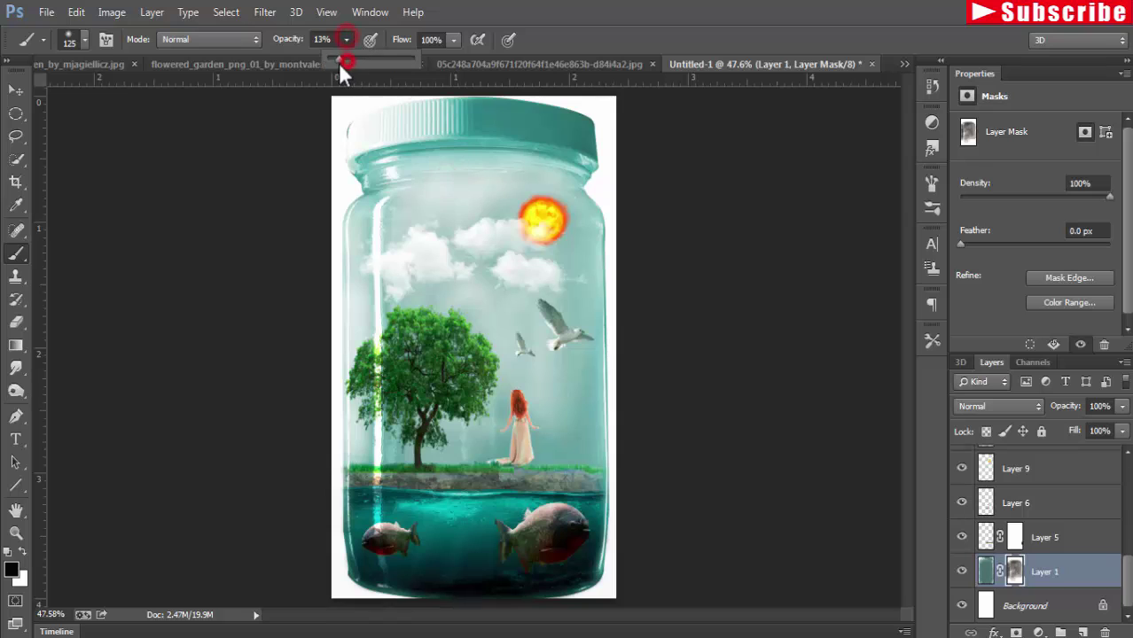
click(442, 222)
click(458, 287)
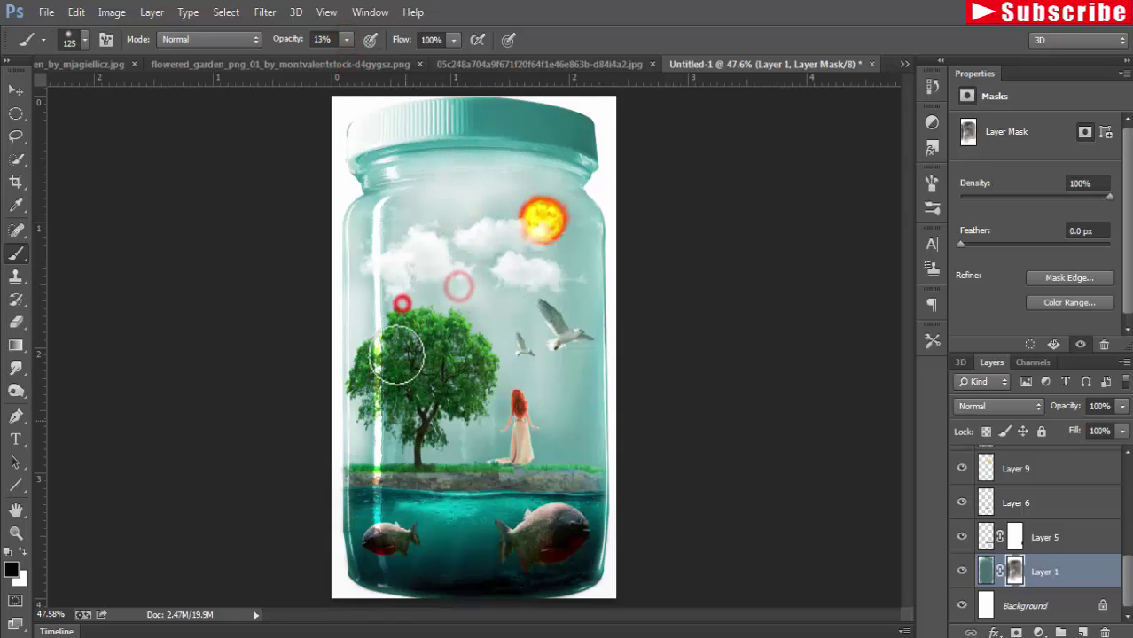
click(572, 255)
click(554, 175)
click(478, 196)
click(490, 398)
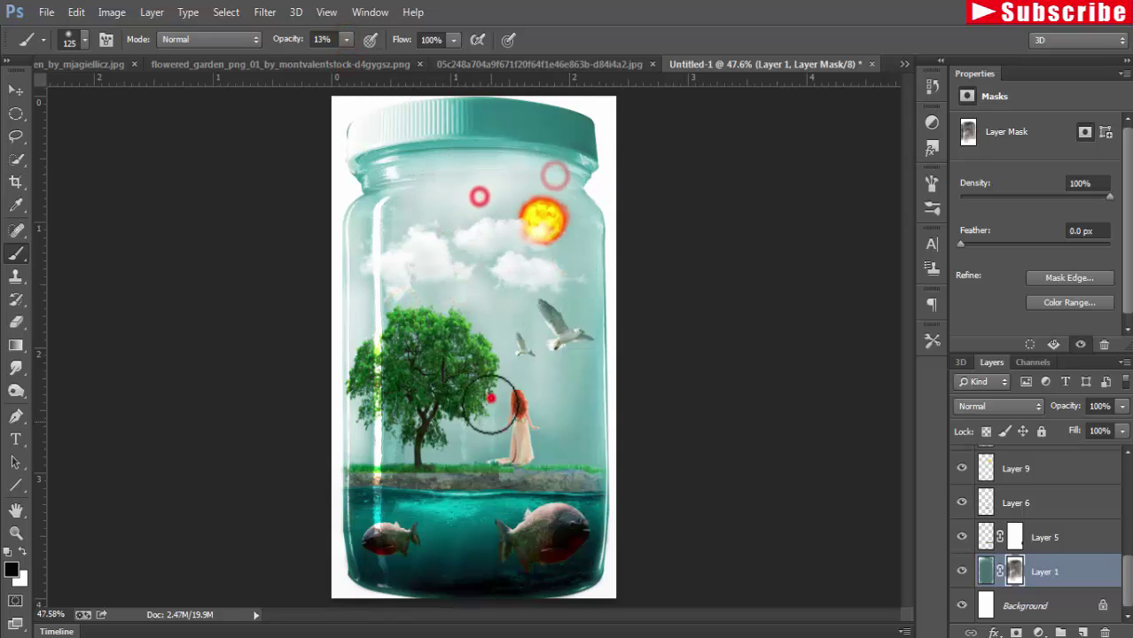
click(571, 456)
click(368, 446)
click(483, 444)
click(579, 454)
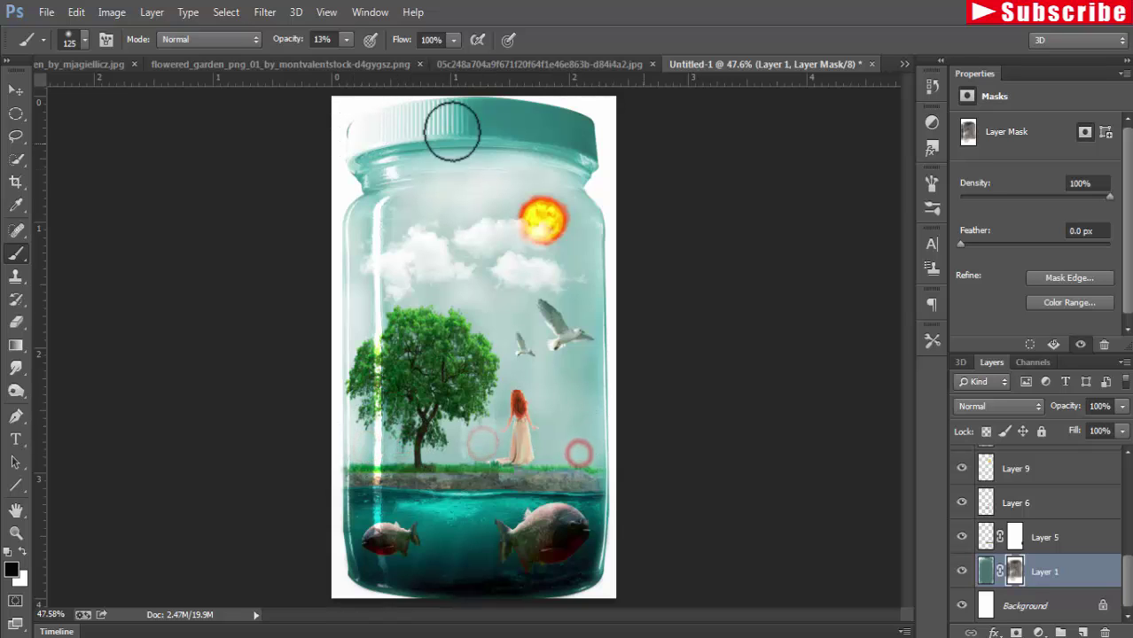
- Select Layer 1 copy, Layer 2 copy, Layer 10 copy, Layers 10, 2, 4, 3 and 7 together
key(v)
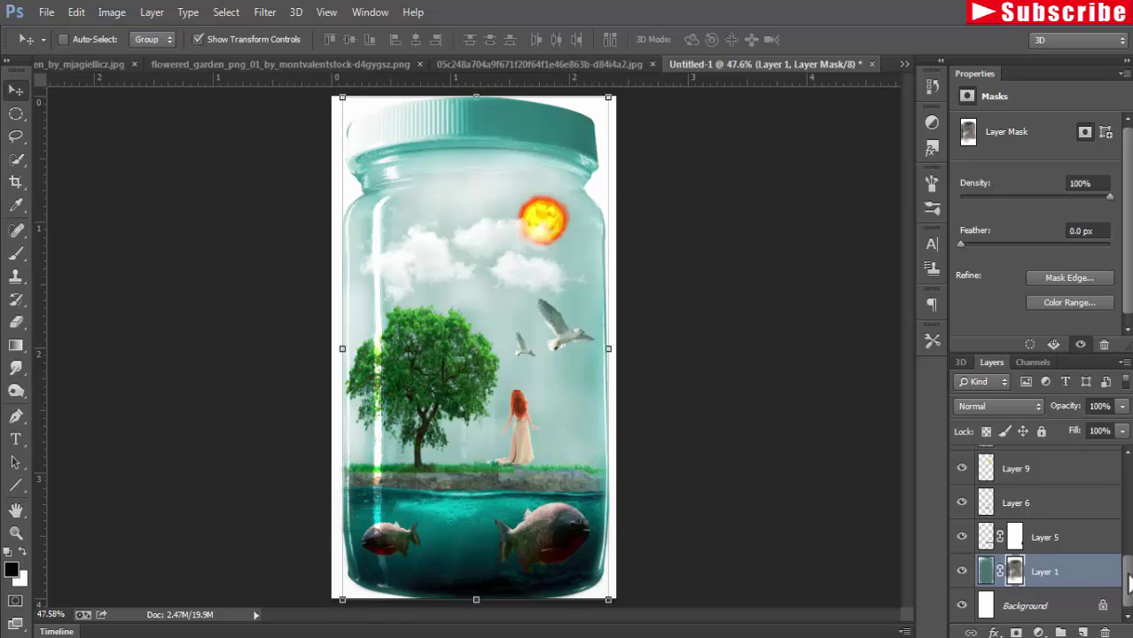
drag(1128, 582, 1128, 470)
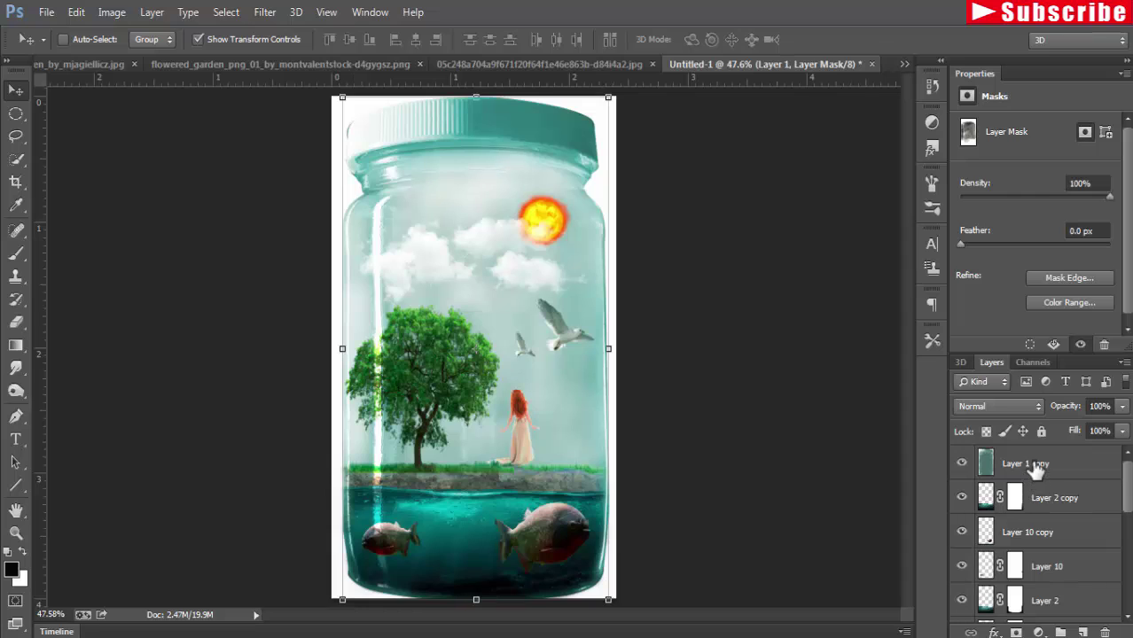
click(1037, 468)
shift+click(1039, 497)
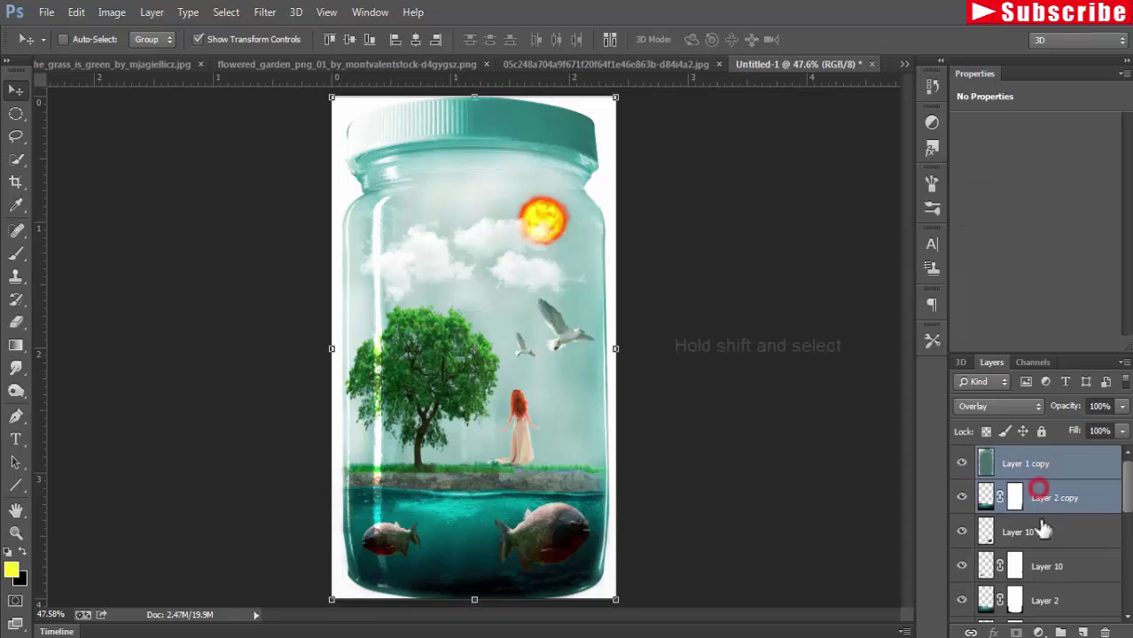
shift+click(1038, 532)
shift+click(1039, 566)
shift+click(1040, 600)
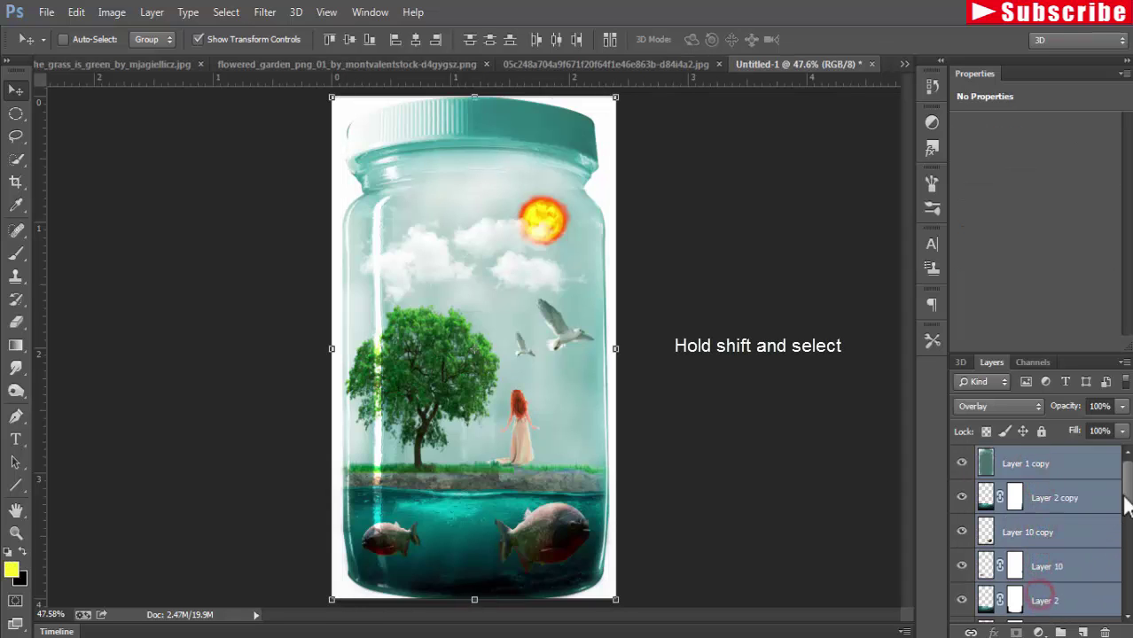
drag(1123, 488, 1118, 532)
shift+click(1046, 495)
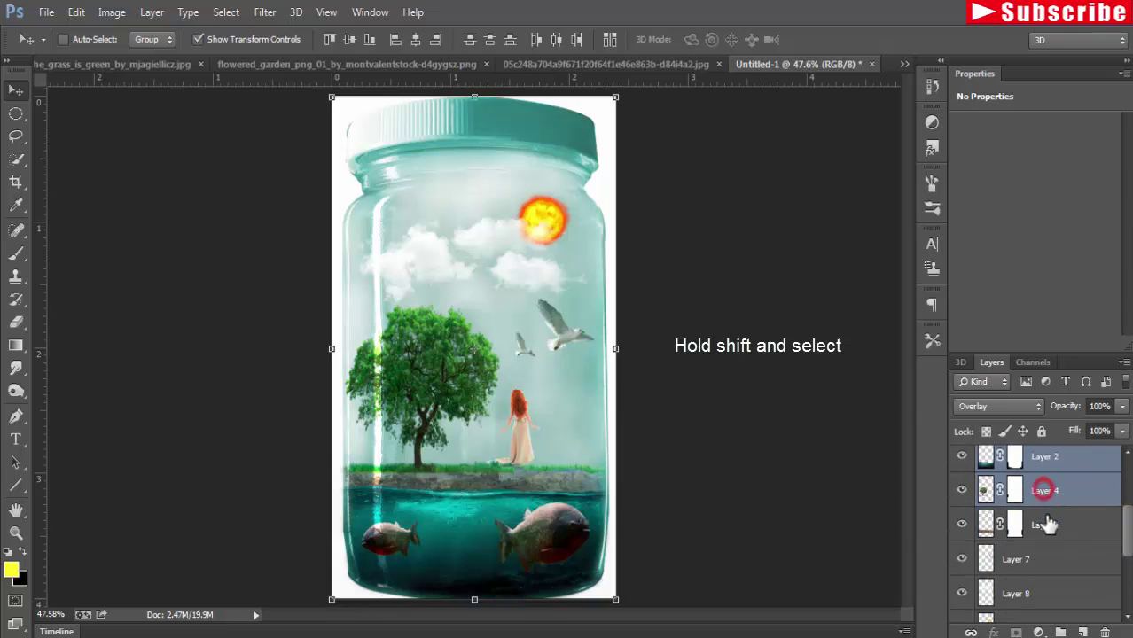
shift+click(1047, 523)
shift+click(1047, 556)
- Add Layers 8, 9, 6, 5 and 1 to the selection, then toggle the Background off and on
drag(1127, 543, 1125, 569)
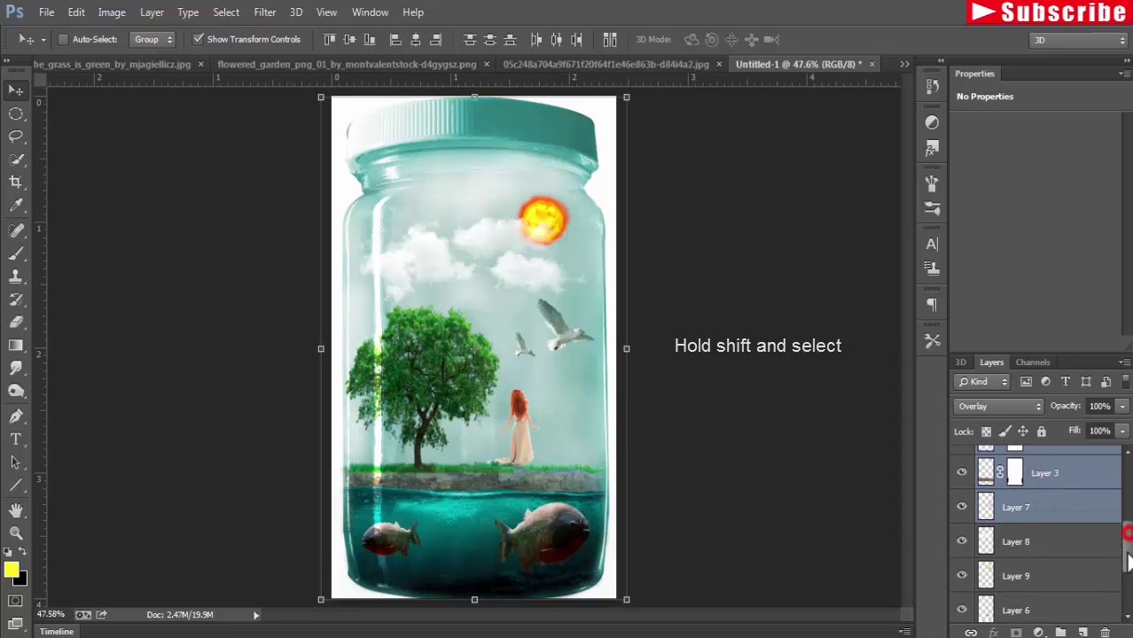
shift+click(1017, 498)
shift+click(1026, 533)
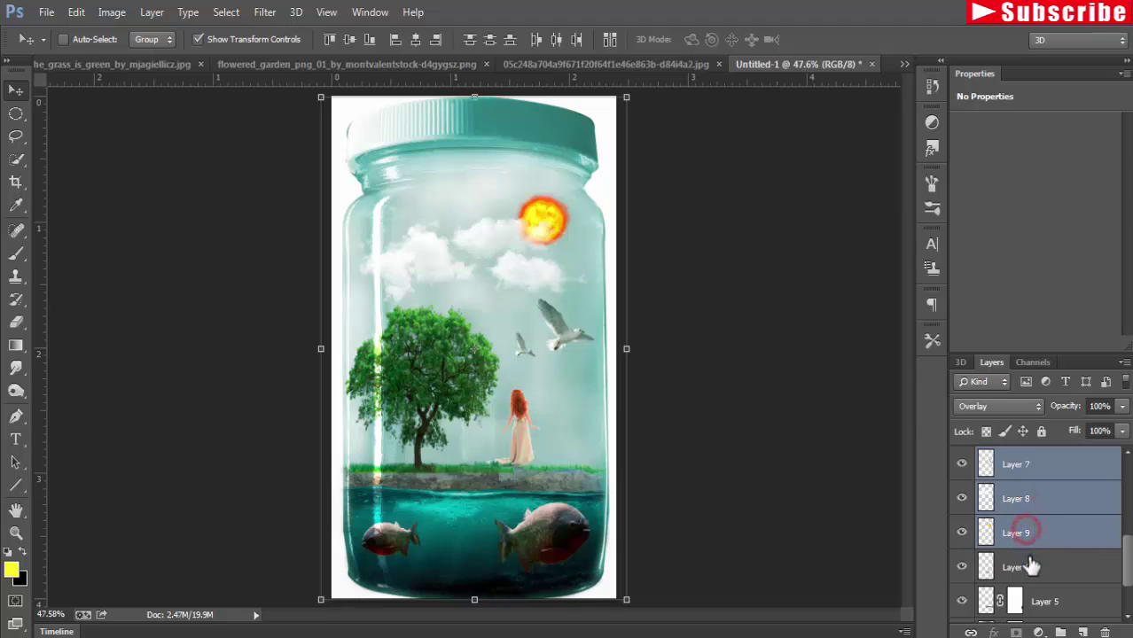
shift+click(1032, 559)
click(1123, 563)
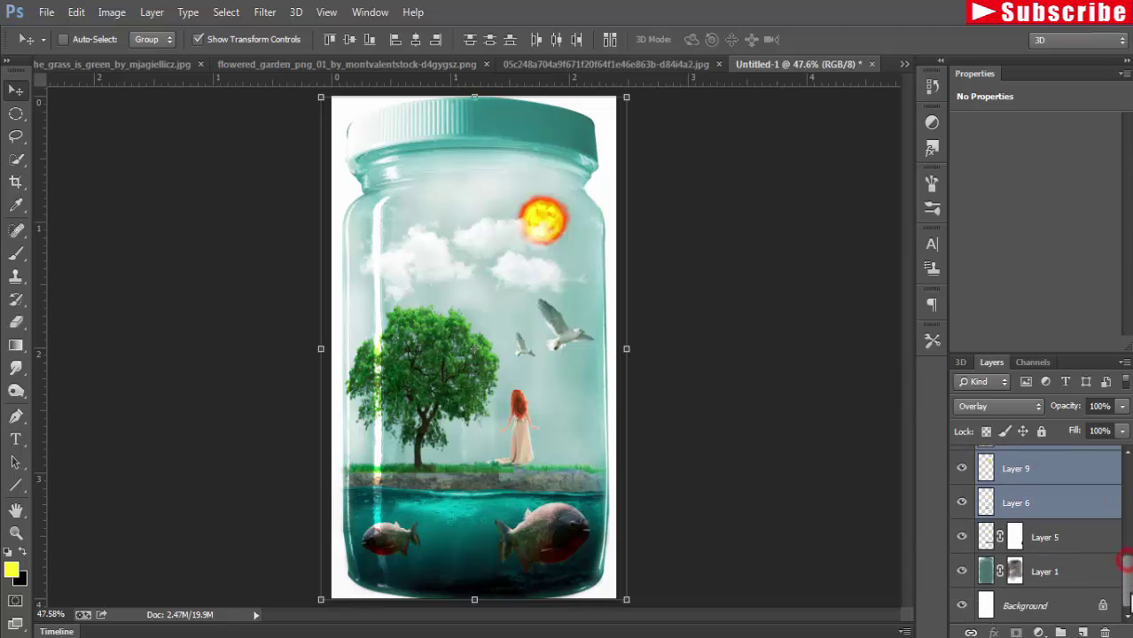
shift+click(1046, 537)
shift+click(1044, 571)
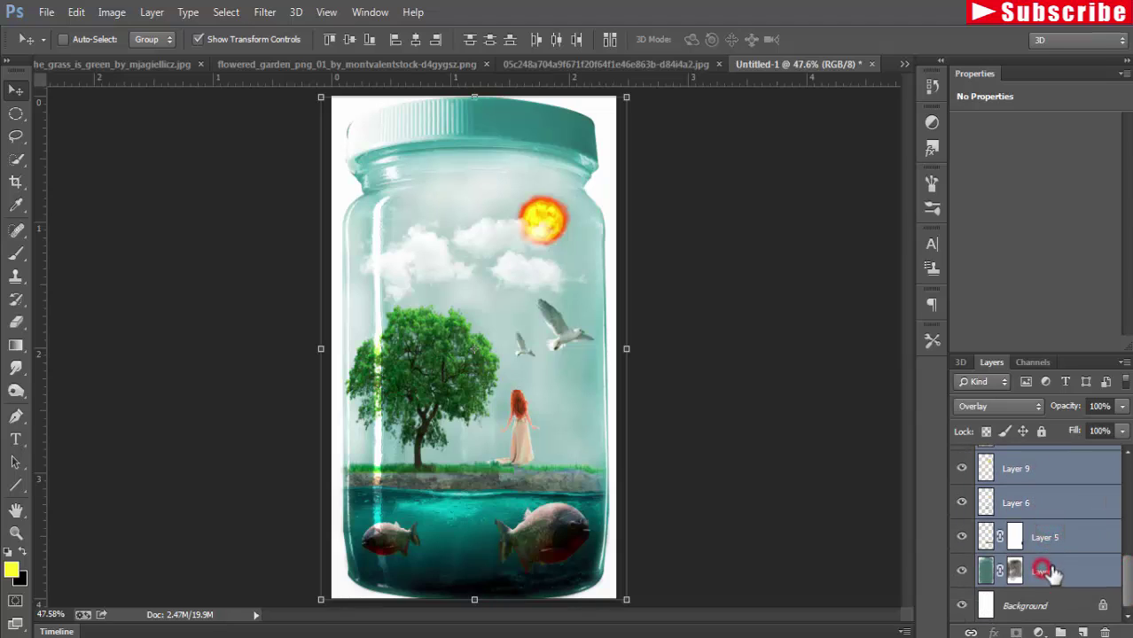
click(961, 606)
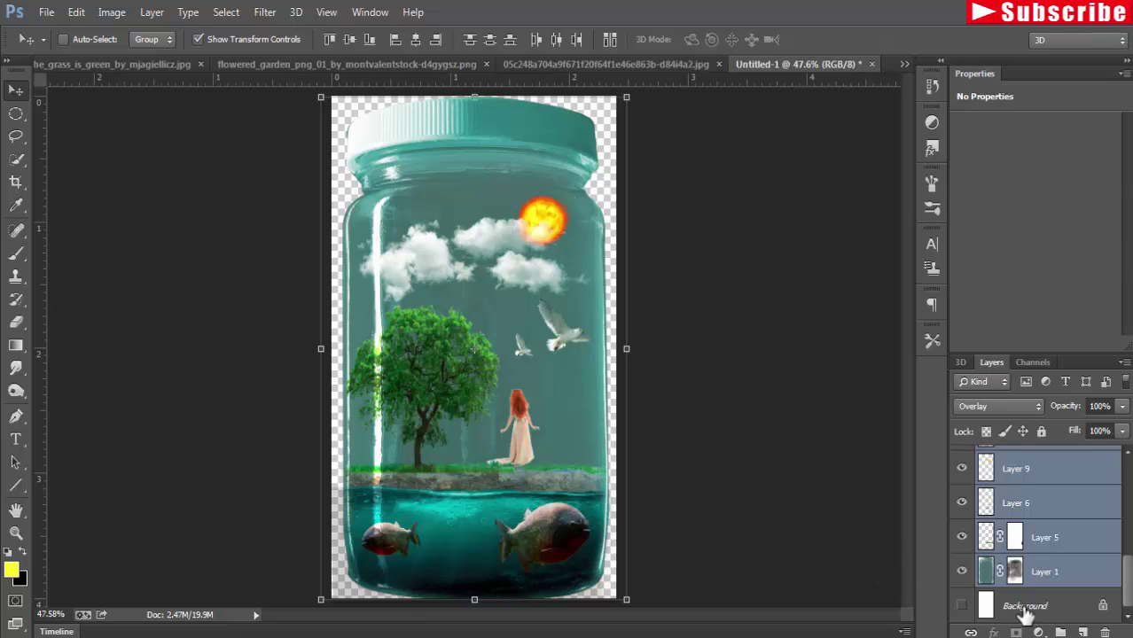
click(962, 606)
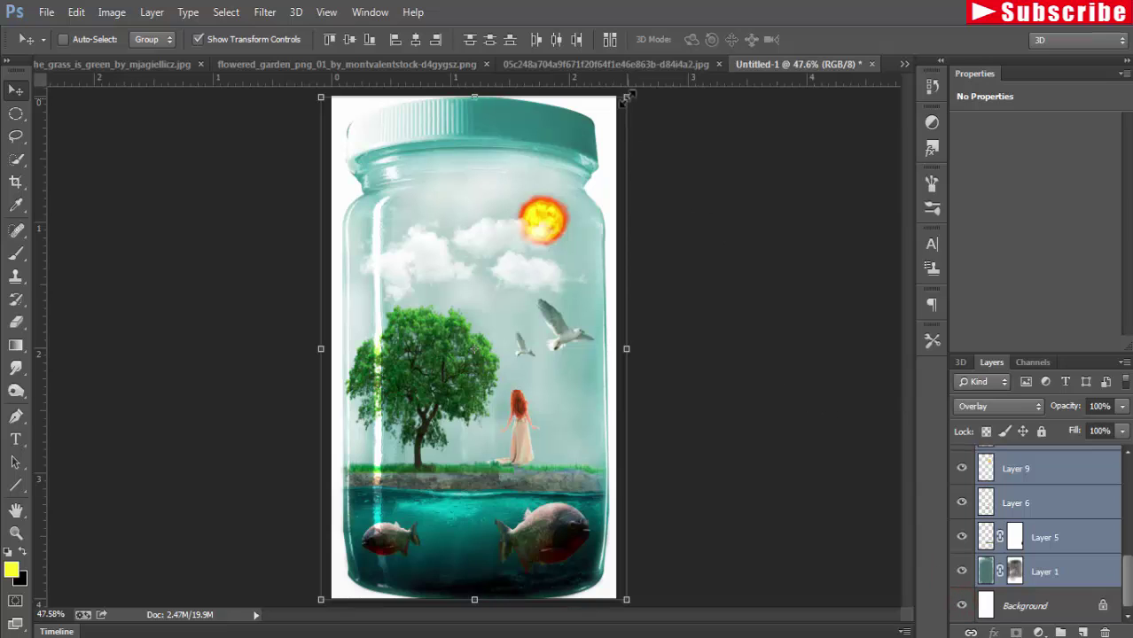
- Scale the selected jar layers to about 89% and nudge them into the centre of the canvas
drag(625, 99, 593, 148)
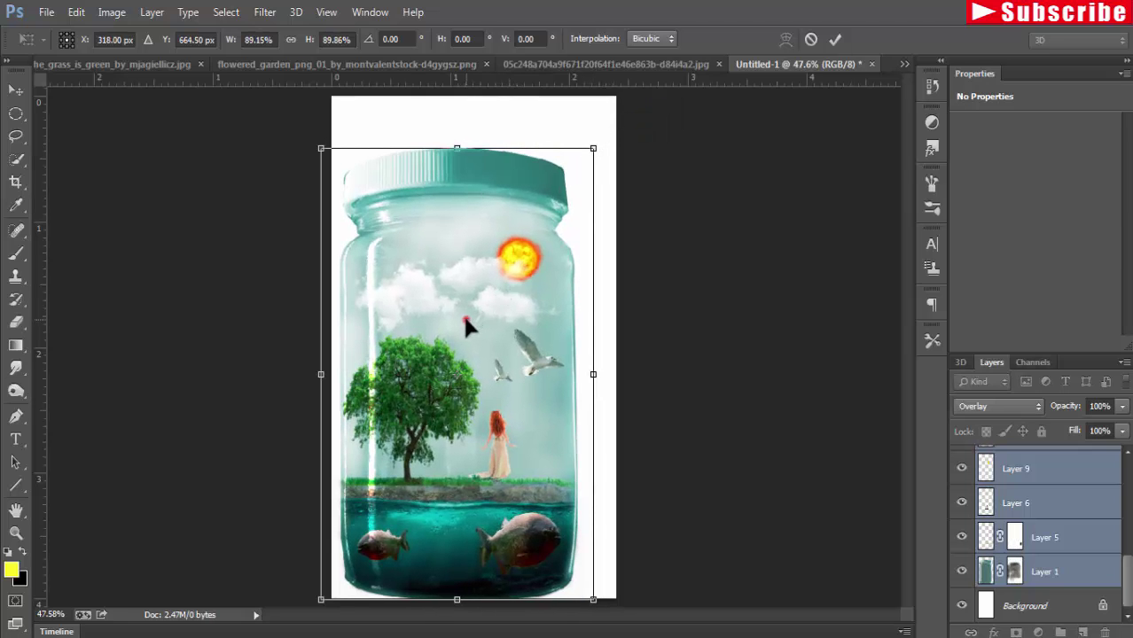
drag(467, 328, 489, 301)
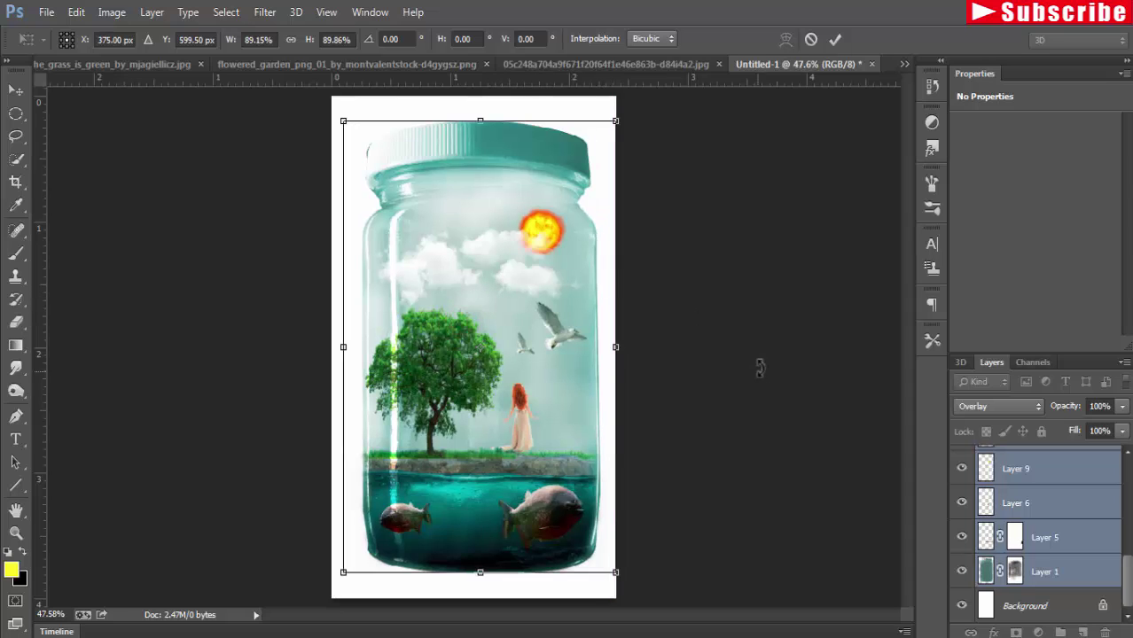
key(Left)
key(Left)
key(Left)
key(Left)
key(Left)
key(Left)
key(Left)
key(Left)
key(Left)
key(Left)
key(Left)
key(Up)
key(Up)
key(Up)
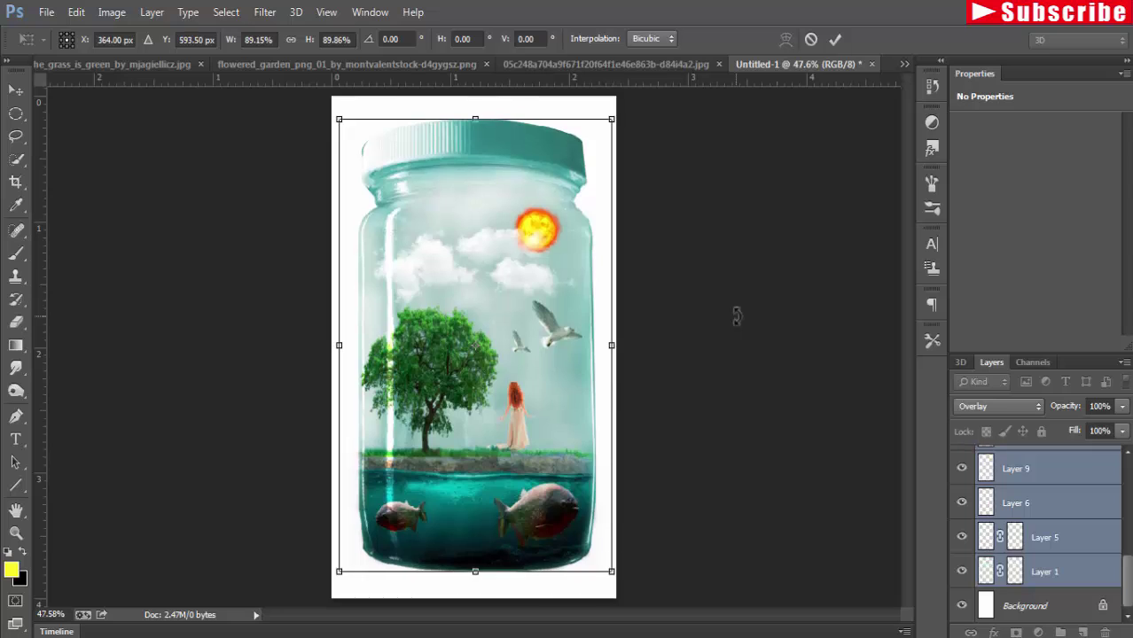
key(Up)
key(Up)
key(Up)
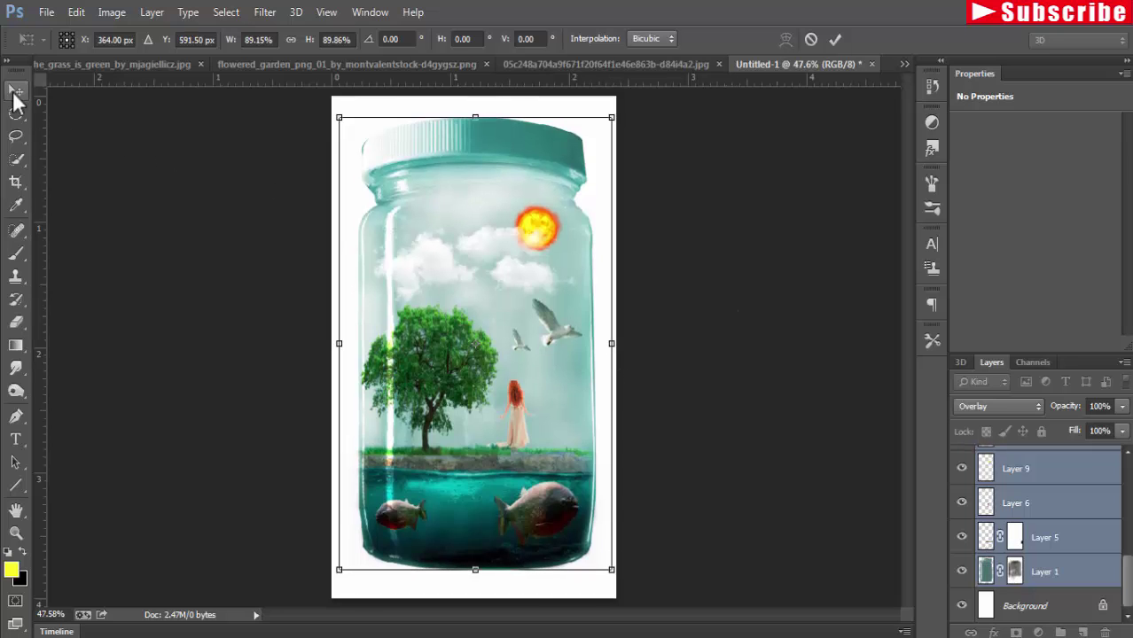
click(15, 94)
click(489, 261)
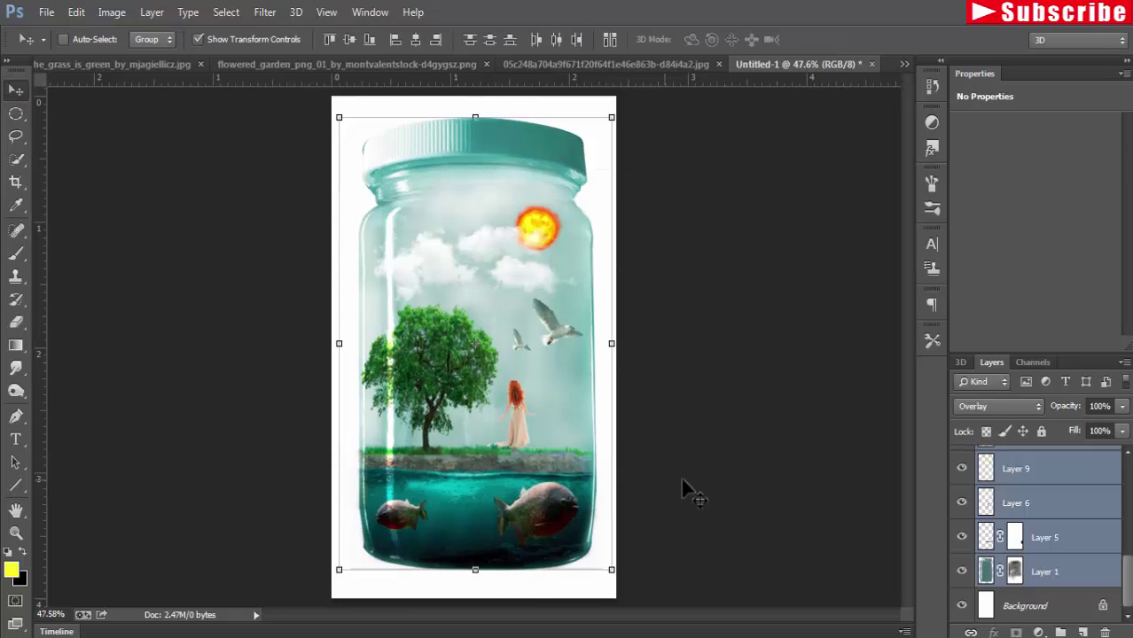
click(1042, 606)
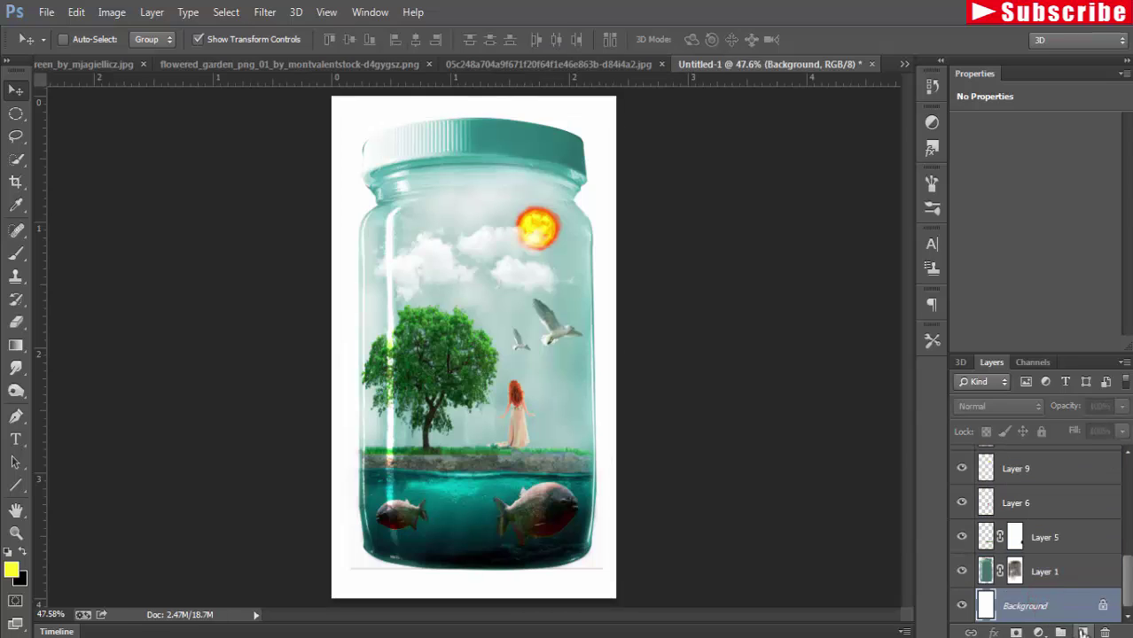
- On a new layer, dab a soft 20%-opacity shadow under the jar bottom
click(1082, 632)
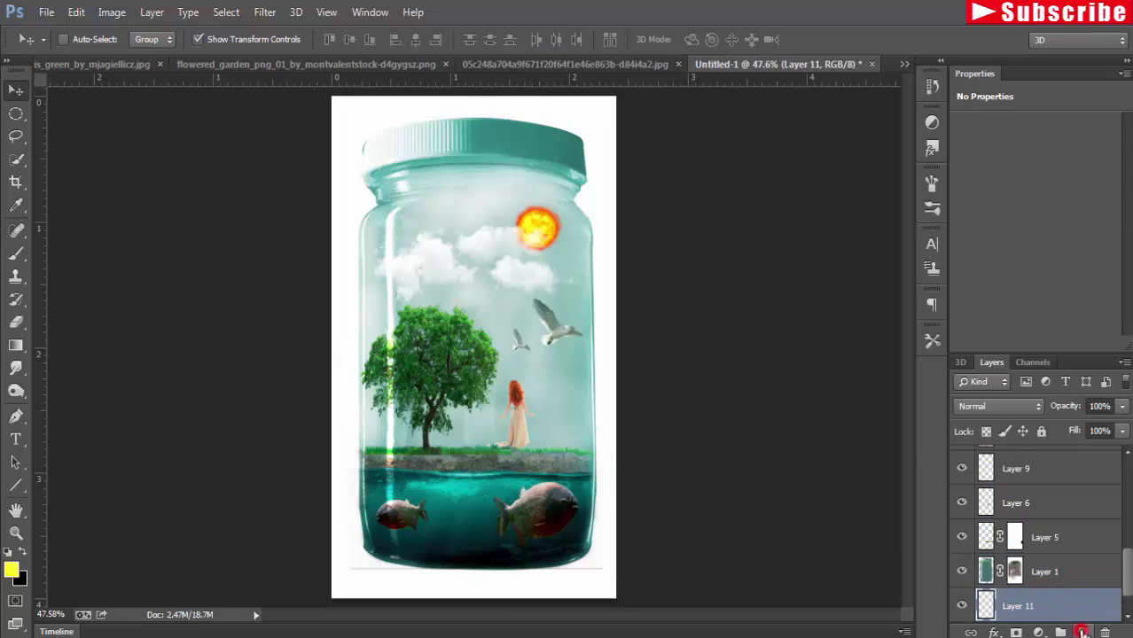
click(16, 254)
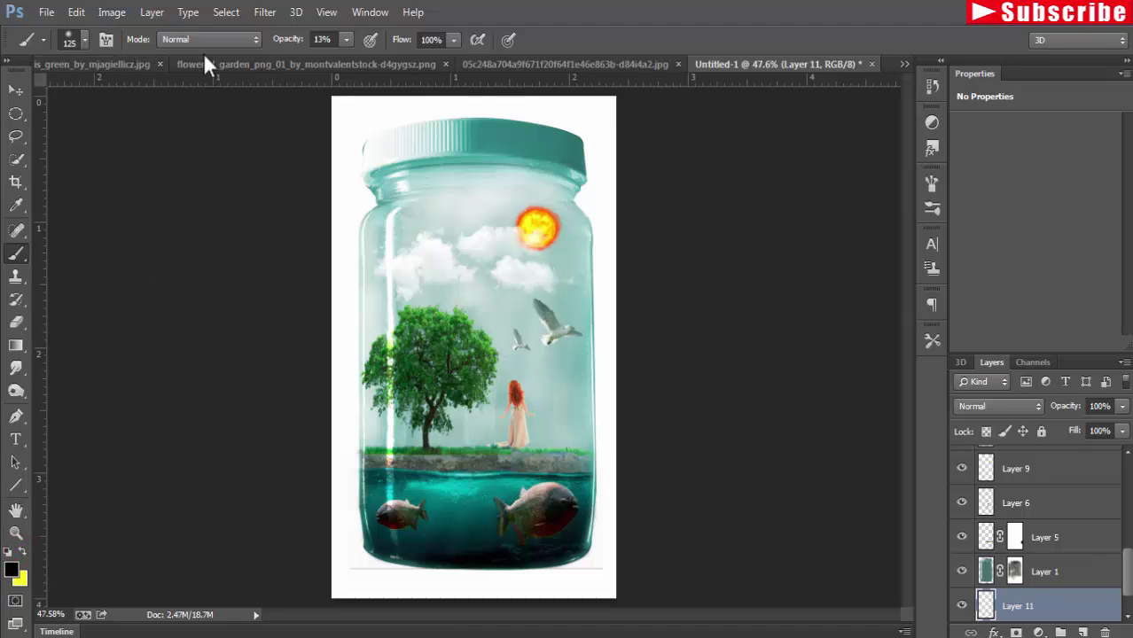
click(346, 40)
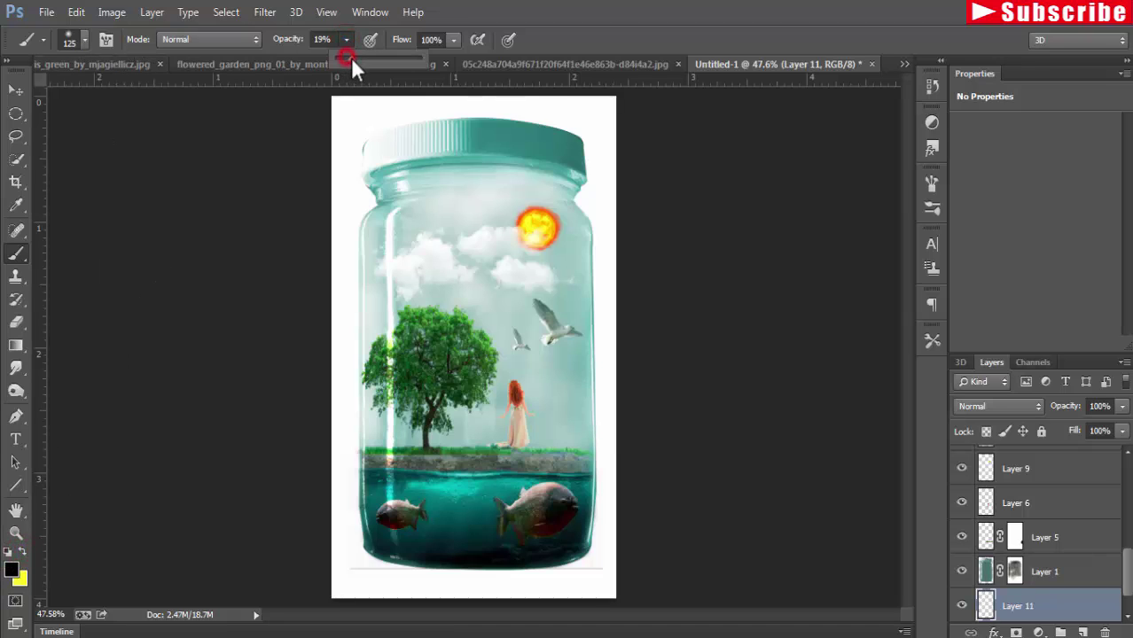
drag(351, 58, 352, 58)
click(477, 560)
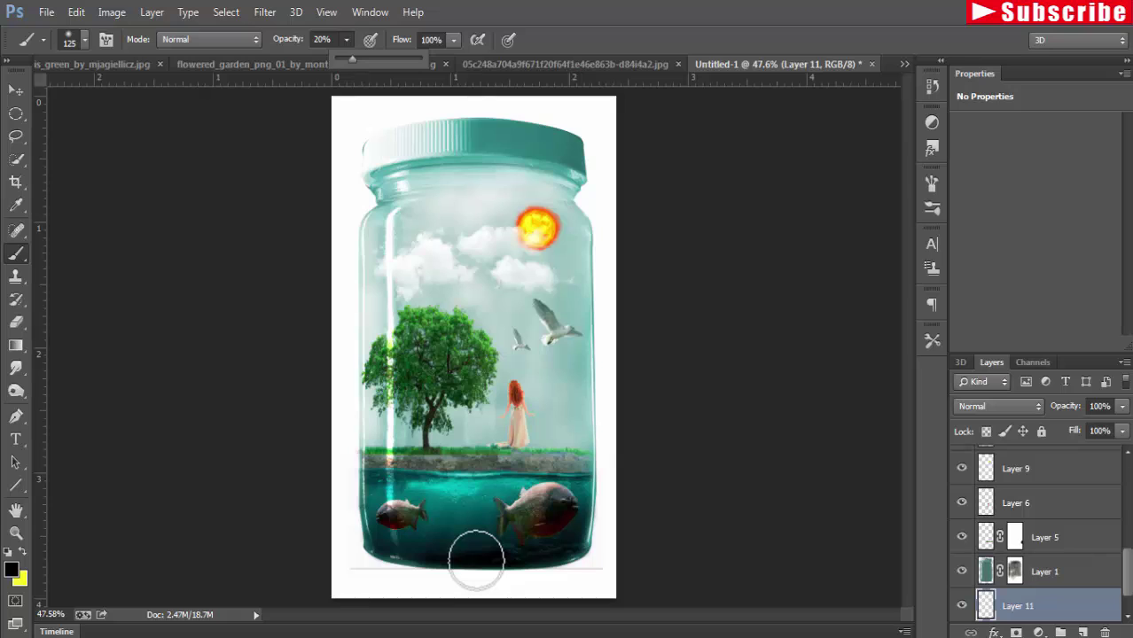
key(bracketright)
key(bracketright)
key(bracketright)
key(bracketright)
key(bracketright)
key(bracketright)
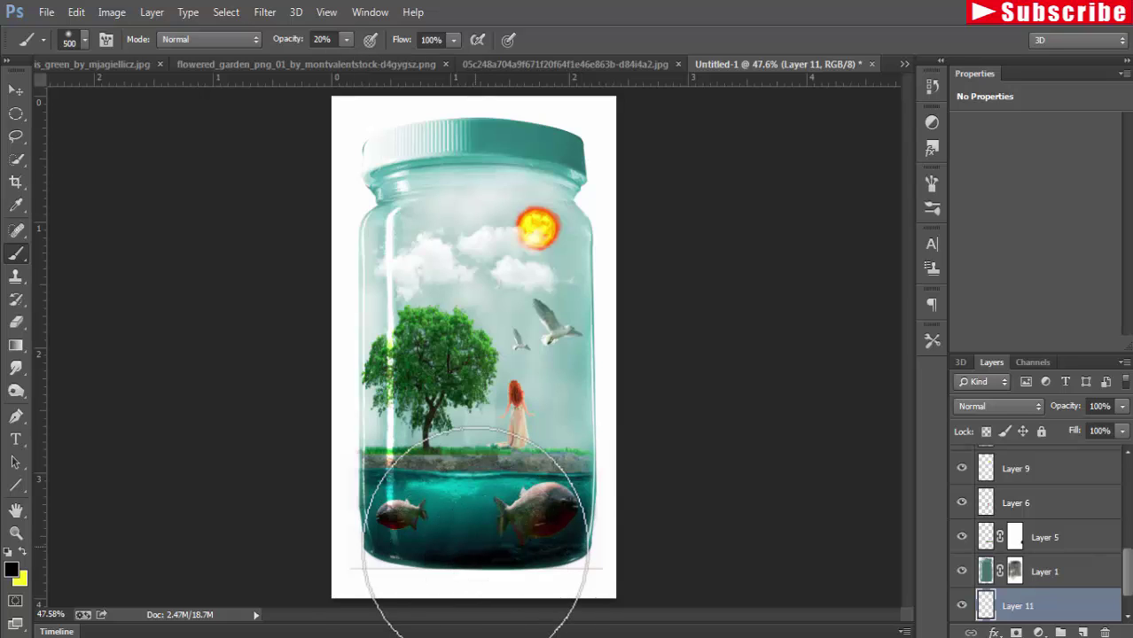
key(bracketright)
key(bracketright)
key(bracketright)
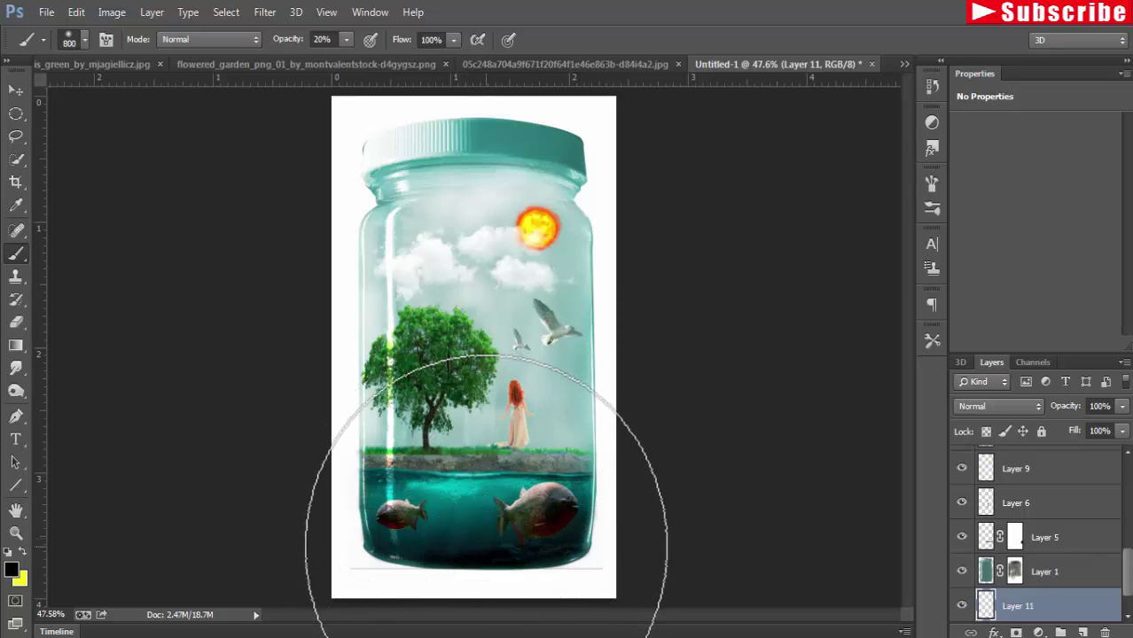
key(bracketleft)
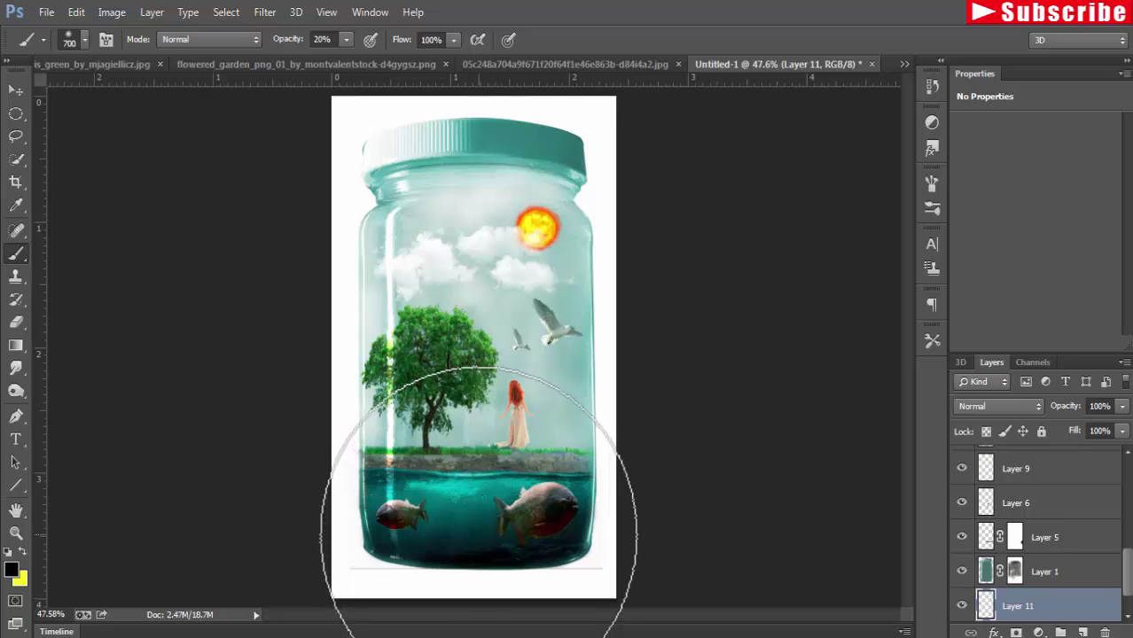
- Flatten the brush tip into a 900 px ellipse and build up the shadow beneath the jar's base
click(85, 42)
drag(51, 95, 49, 99)
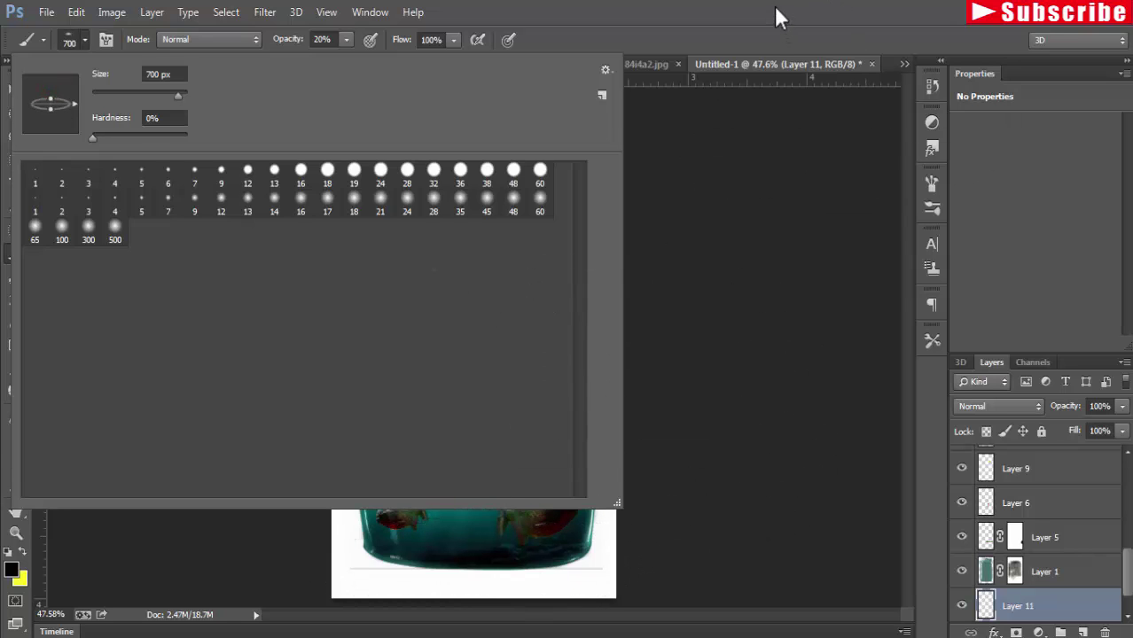
key(bracketright)
key(bracketright)
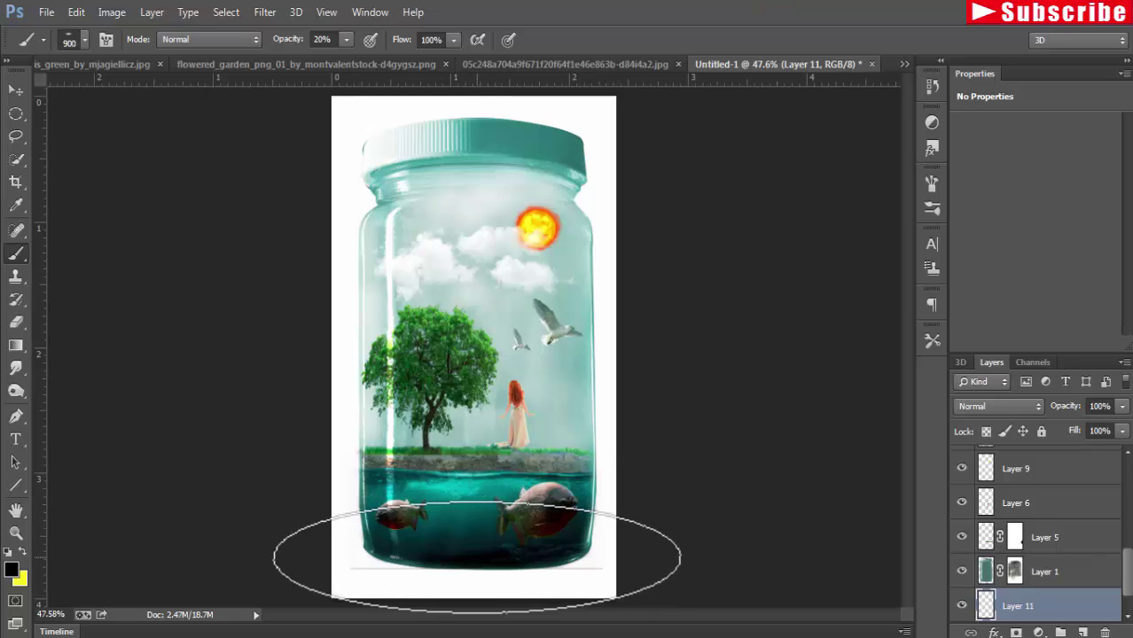
click(477, 556)
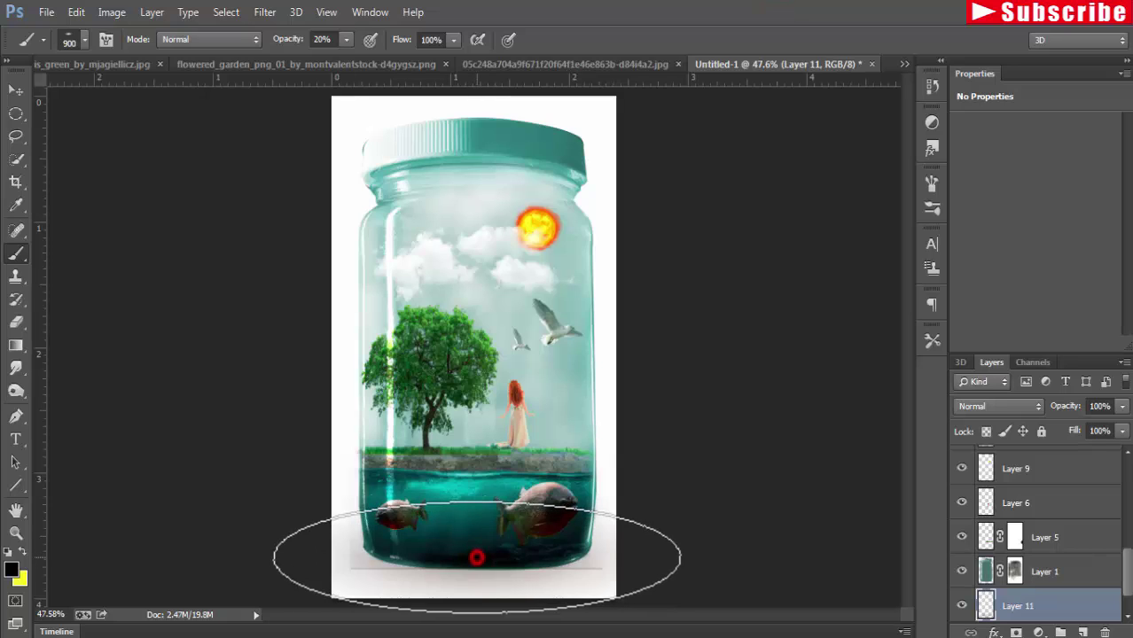
click(477, 556)
click(477, 557)
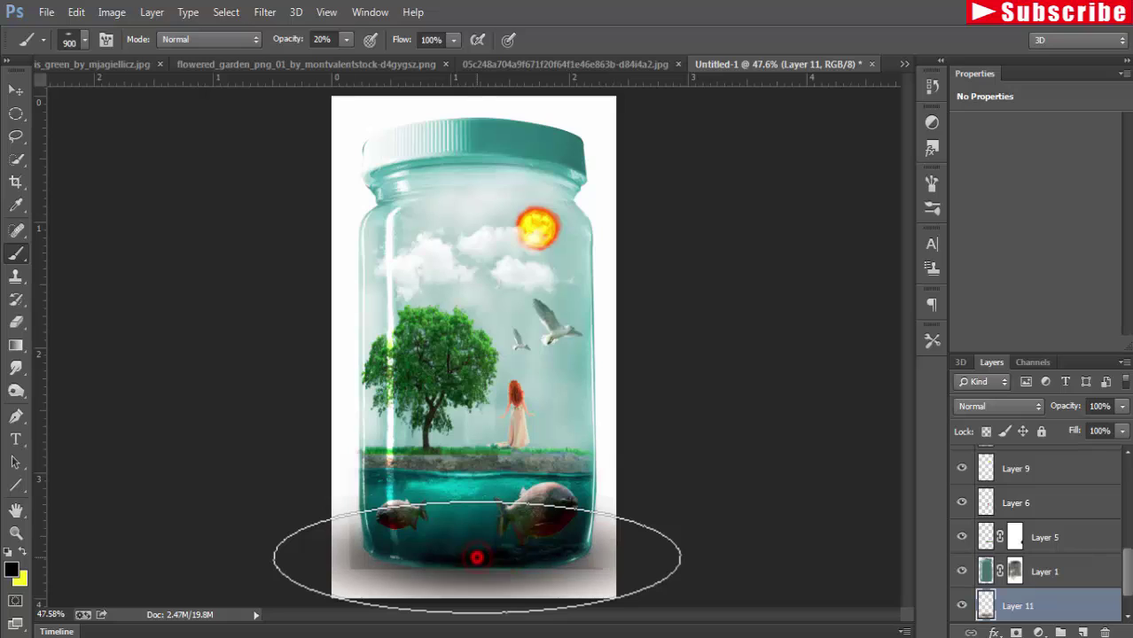
click(476, 557)
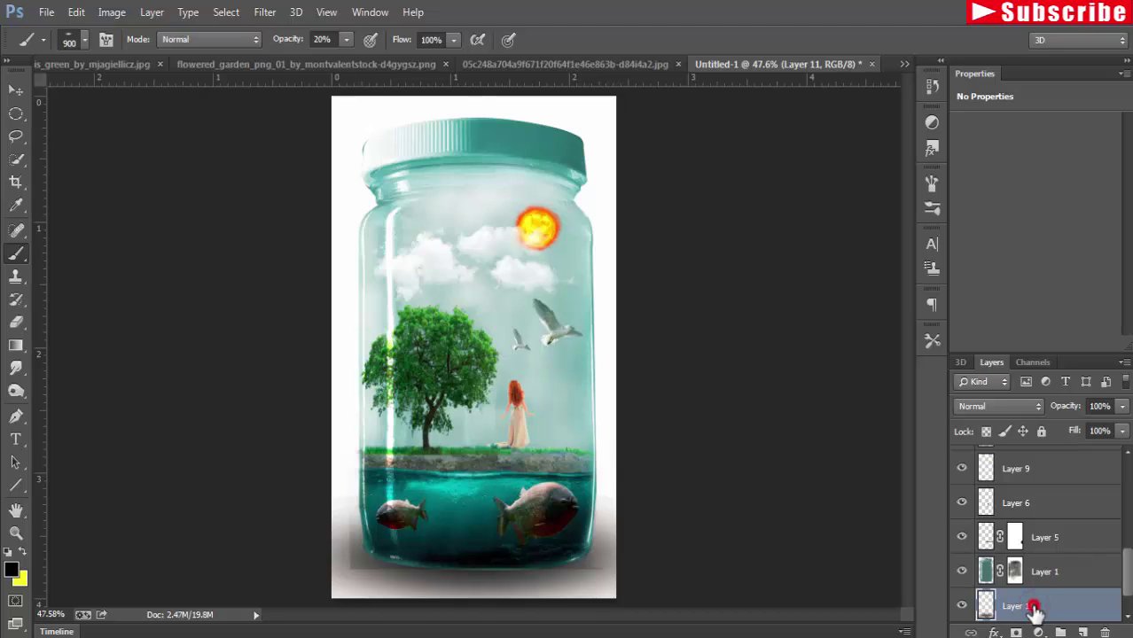
- Move Layer 11 above Layer 1 and squash its shadow to about 83% height under the jar's base
drag(1035, 610, 1033, 562)
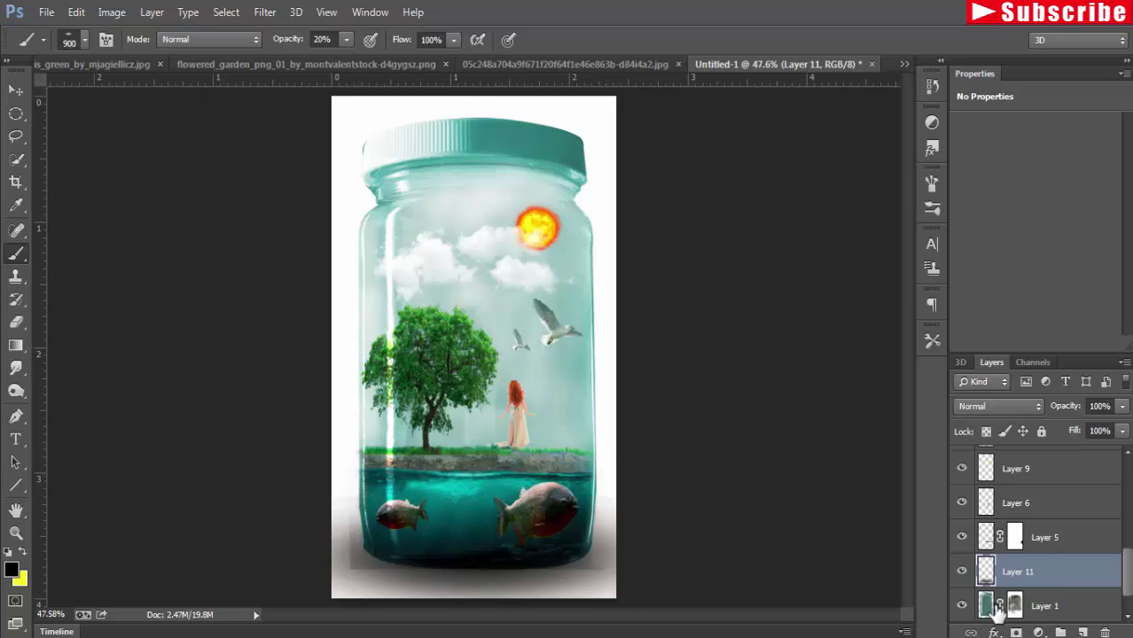
click(1018, 541)
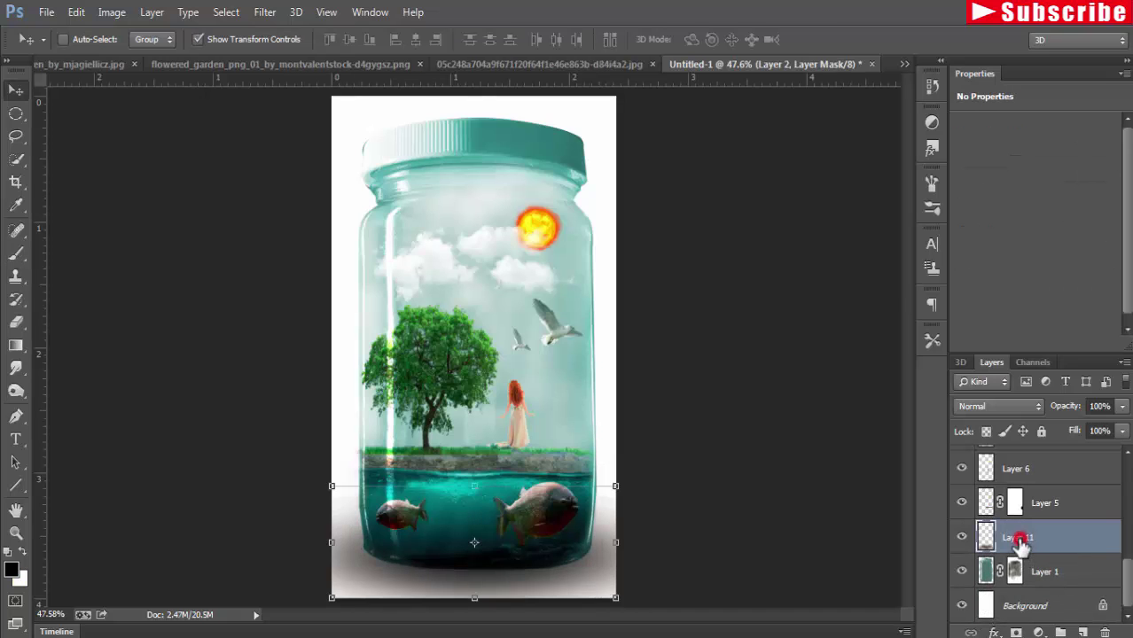
drag(612, 489, 614, 506)
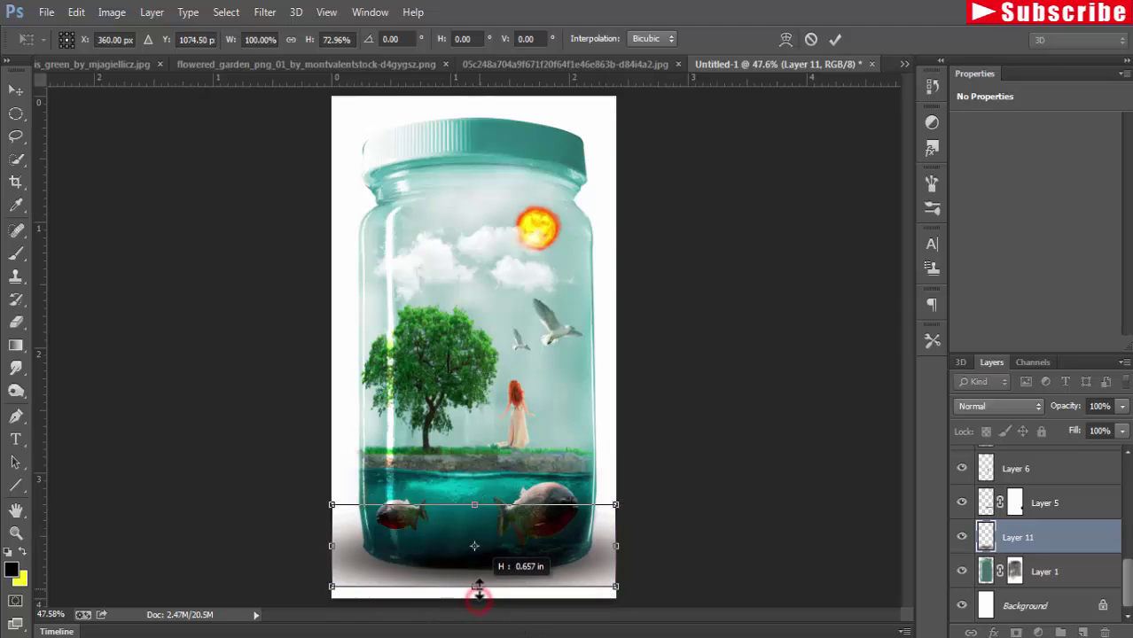
drag(476, 599, 476, 598)
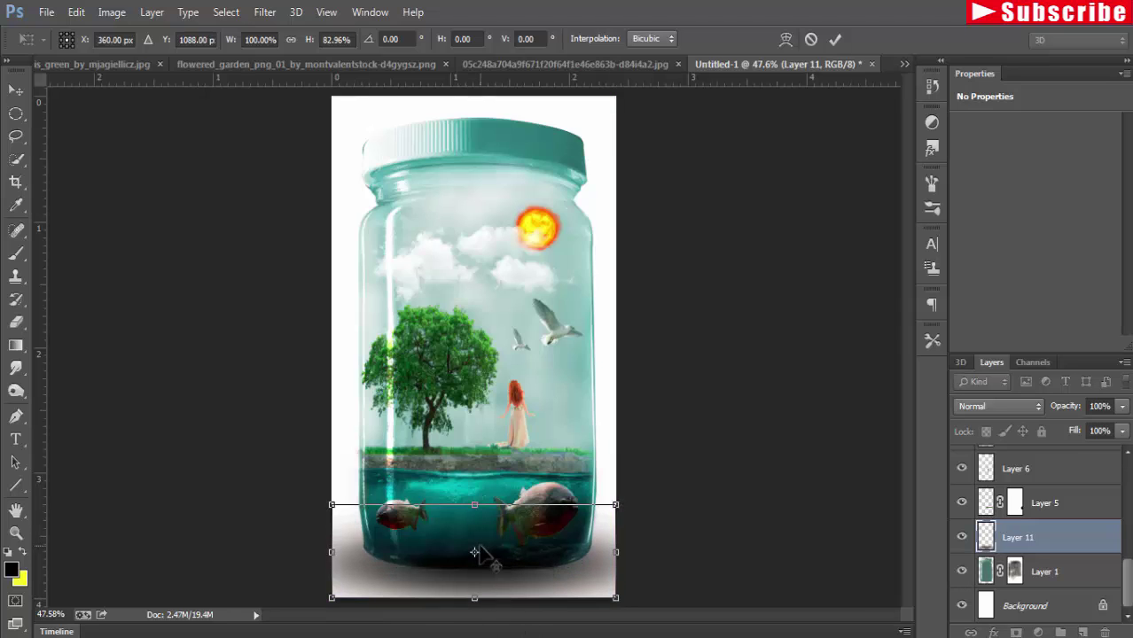
click(16, 92)
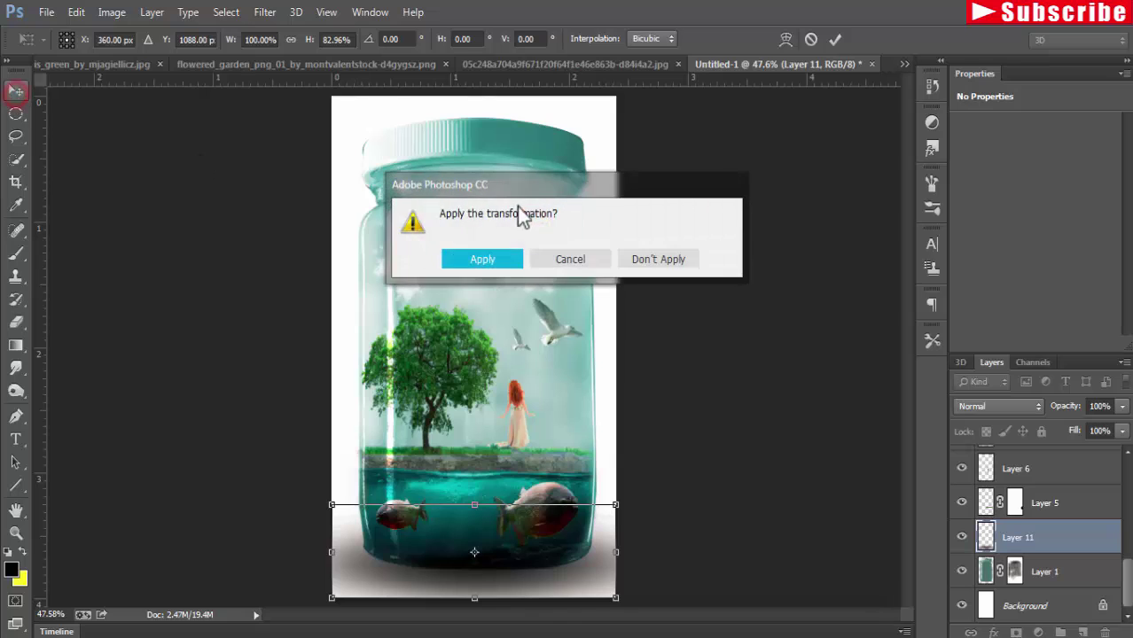
click(486, 259)
click(707, 303)
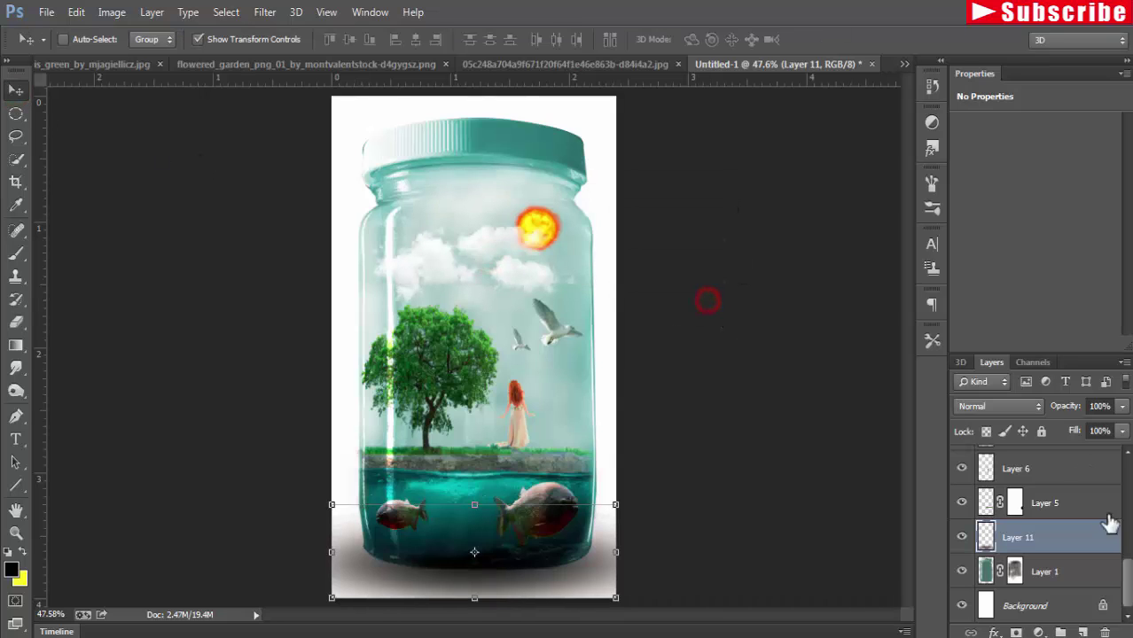
drag(1127, 580, 1128, 483)
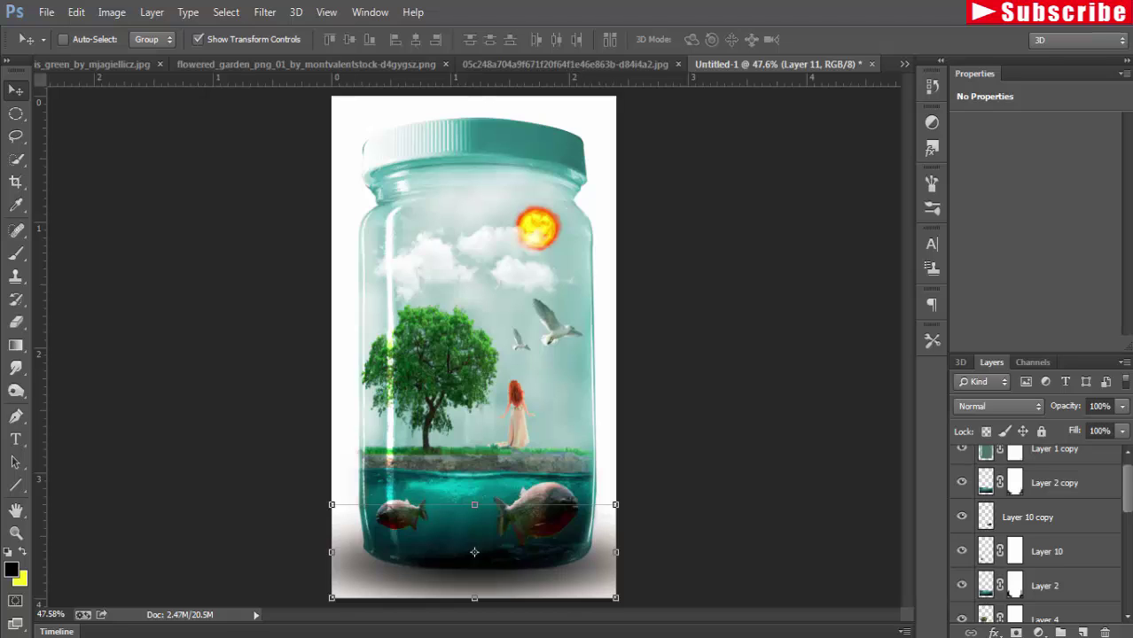
- Look through Layer 10, Layer 10 copy, Layer 7 and Layer 8, then select Layer 6, the woman
drag(1128, 486, 1128, 479)
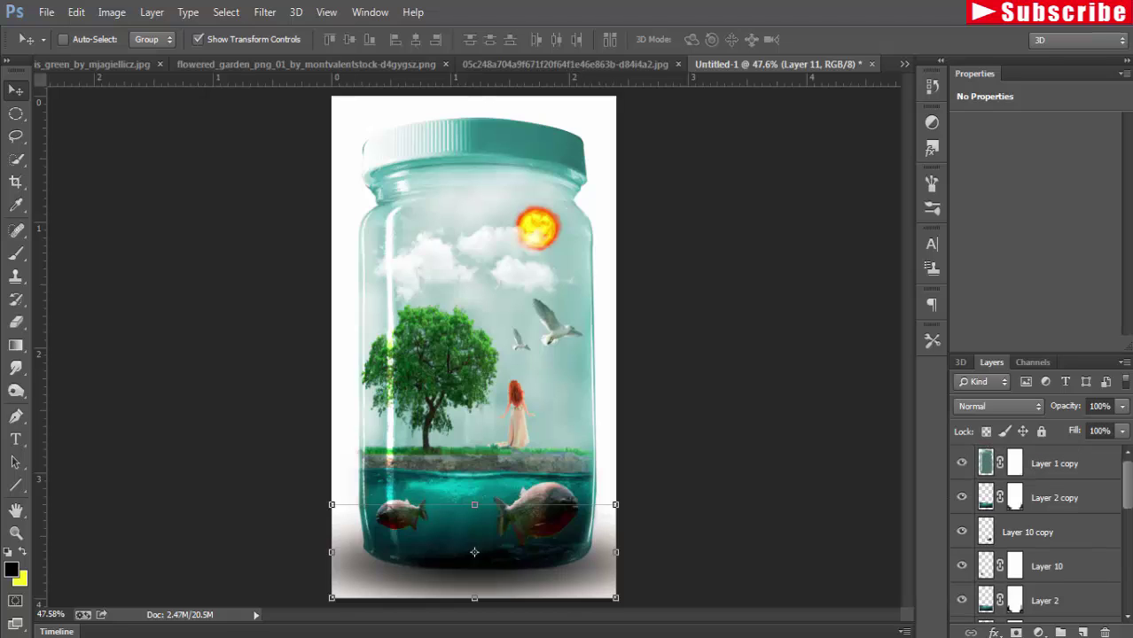
click(987, 567)
click(1010, 536)
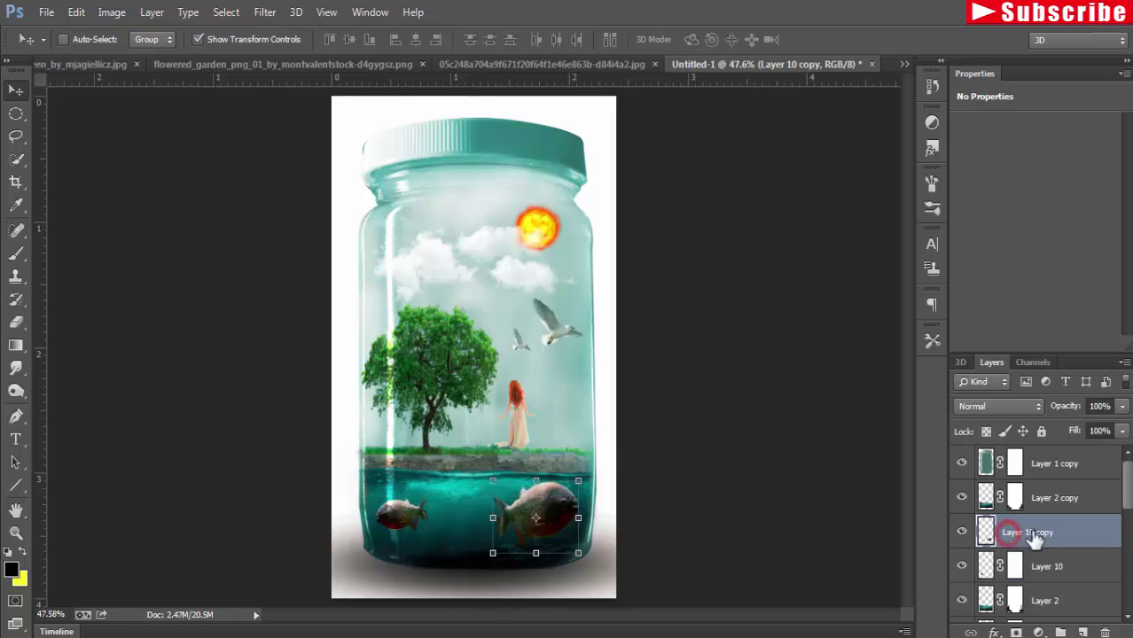
drag(1126, 492, 1126, 529)
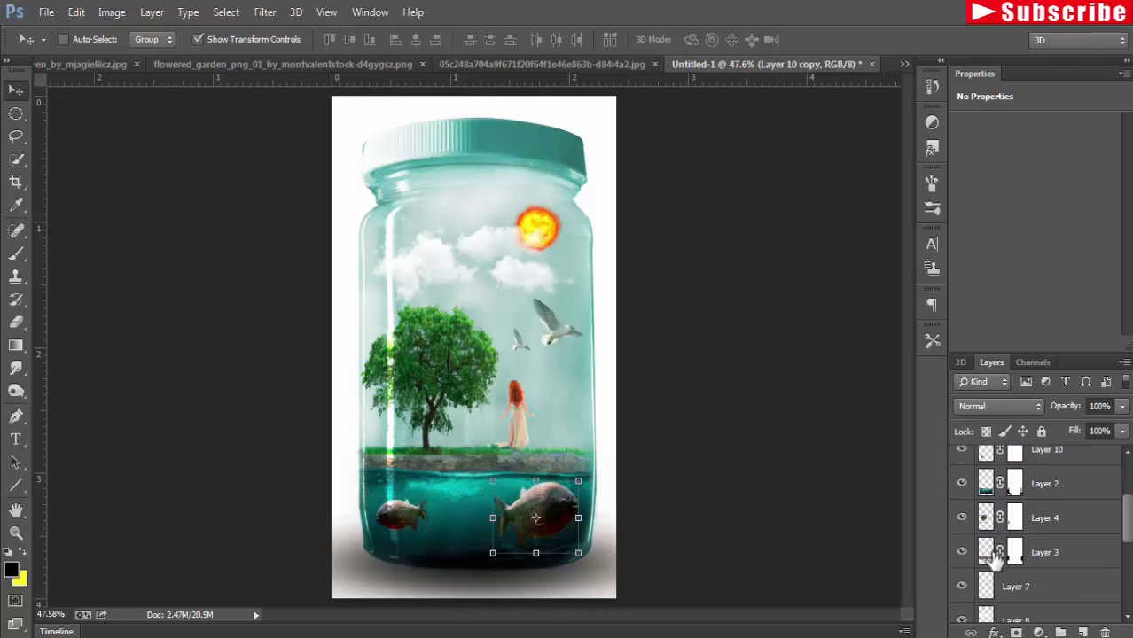
click(991, 596)
click(989, 620)
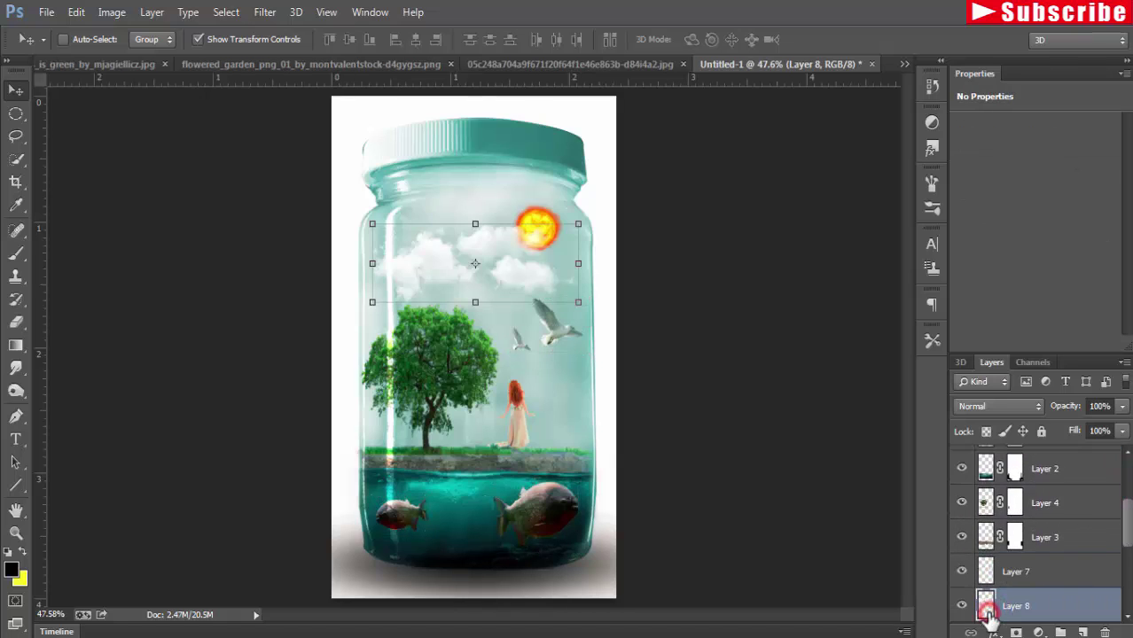
scroll(999, 546, down, 3)
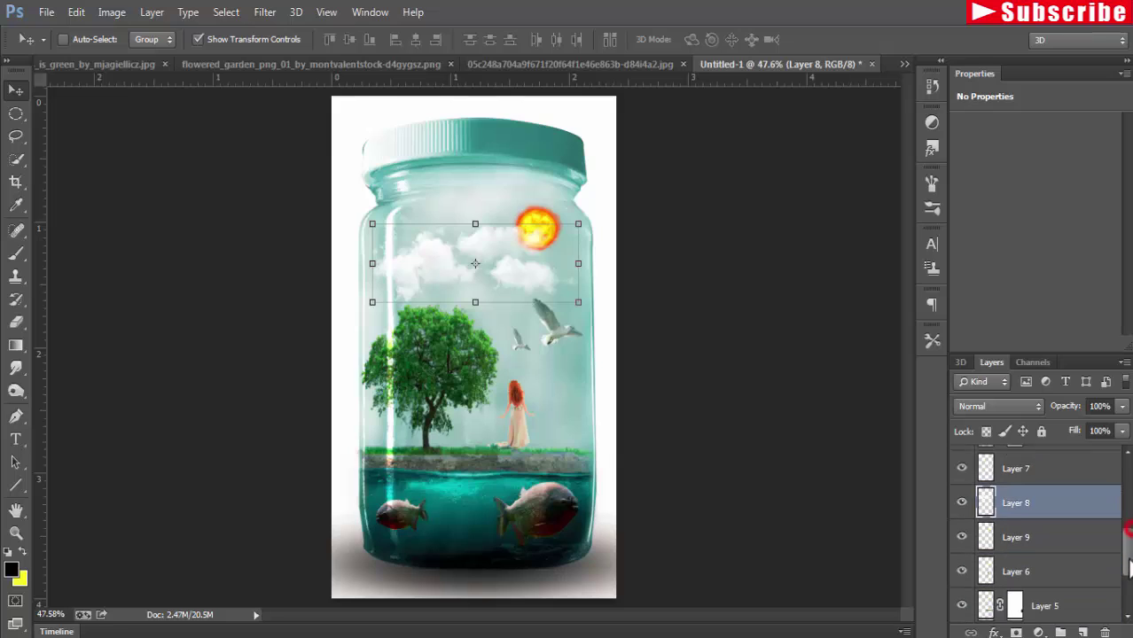
click(1004, 574)
- Enlarge the woman to about 122.5% × 109.8%, nudge her right, and hide transform controls
key(ctrl+t)
drag(542, 380, 552, 374)
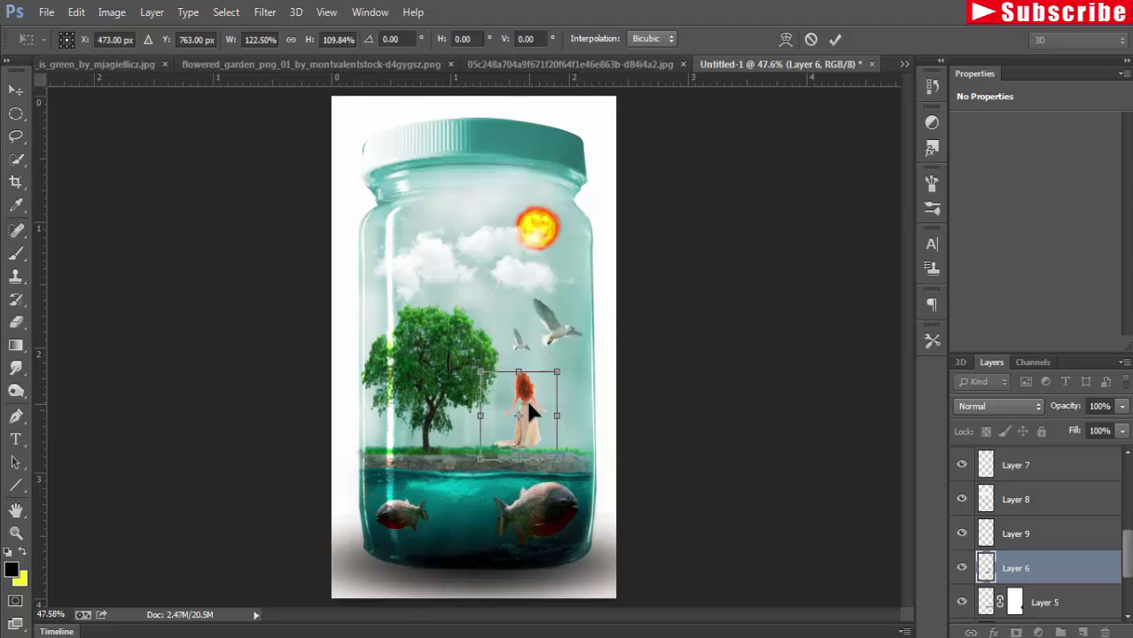
key(Right)
key(Right)
key(Right)
key(Right)
key(Right)
key(Right)
key(Down)
key(Down)
key(Down)
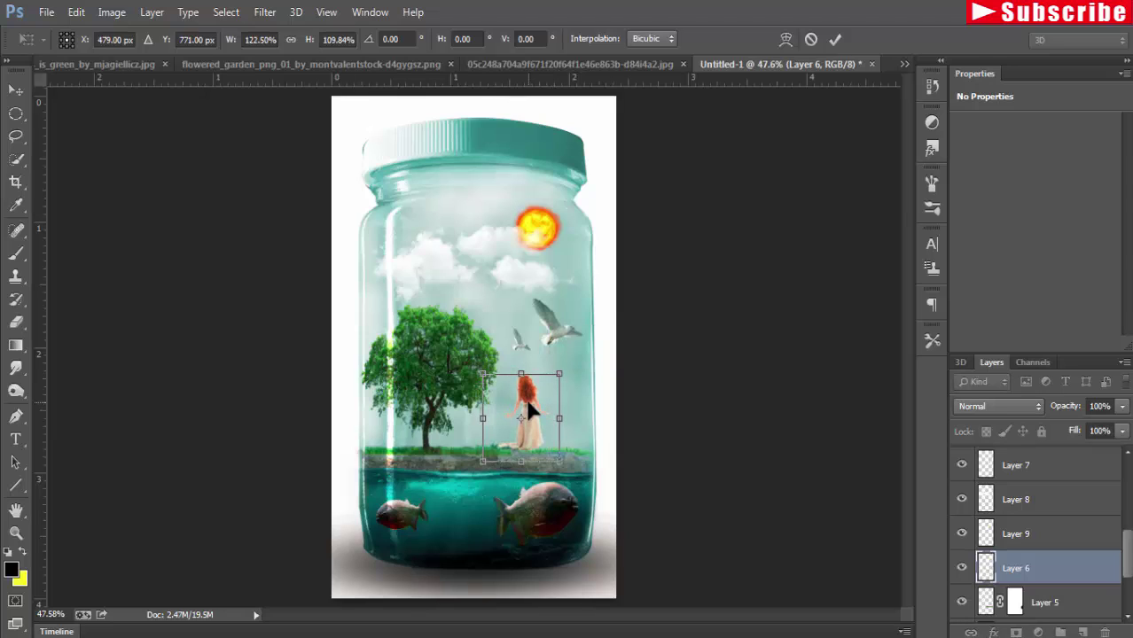
key(Down)
key(Down)
key(Down)
key(Right)
key(Right)
key(Right)
key(Right)
key(Right)
key(Right)
key(Right)
key(Right)
key(Right)
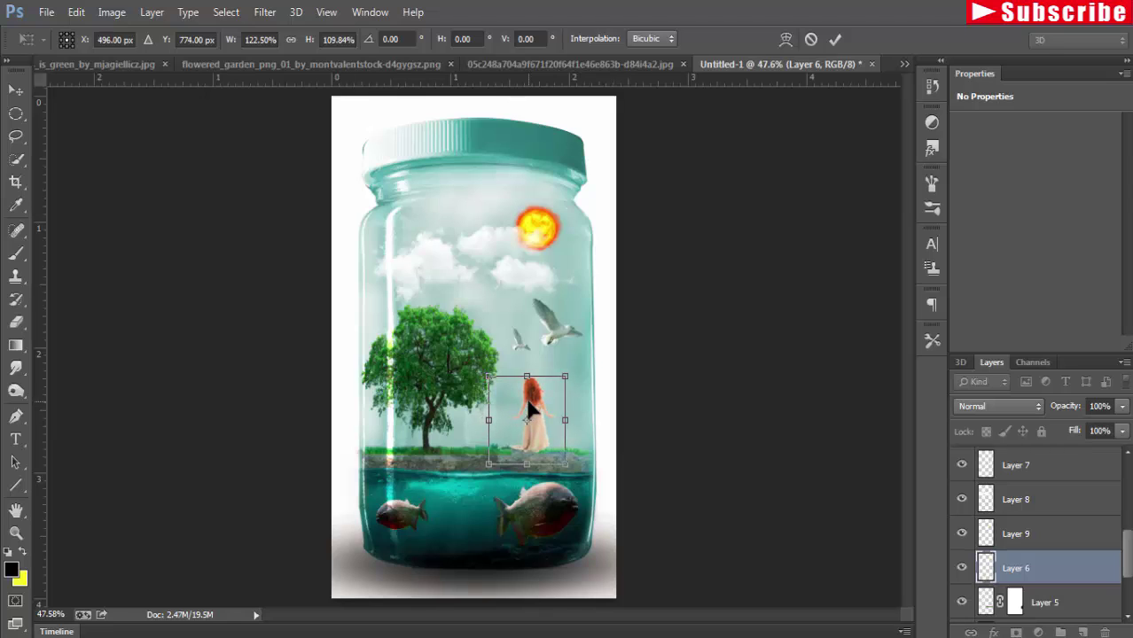
key(Right)
key(Right)
key(Right)
key(Right)
key(Right)
key(Right)
key(Right)
key(Right)
key(Right)
key(Right)
key(Right)
key(Right)
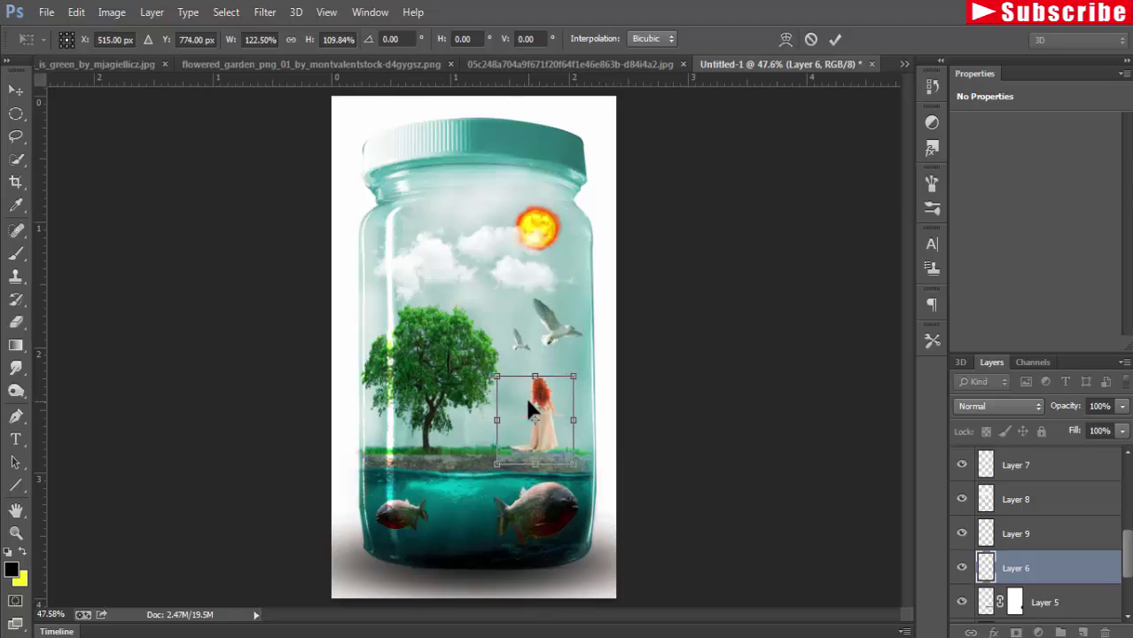
key(Up)
key(Up)
key(Up)
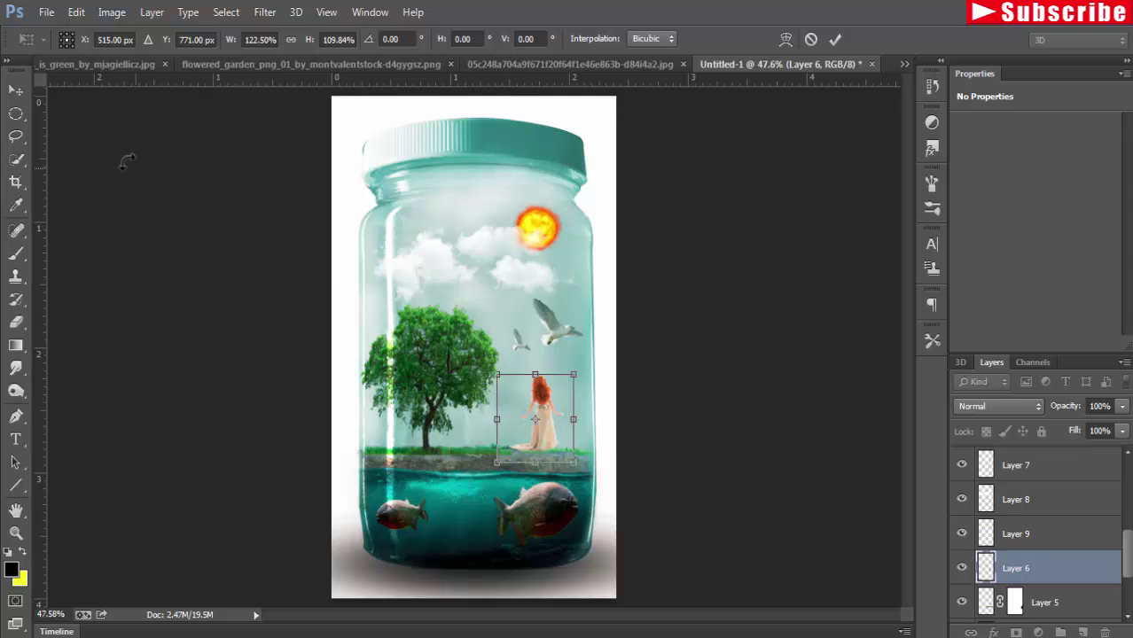
click(15, 91)
click(457, 261)
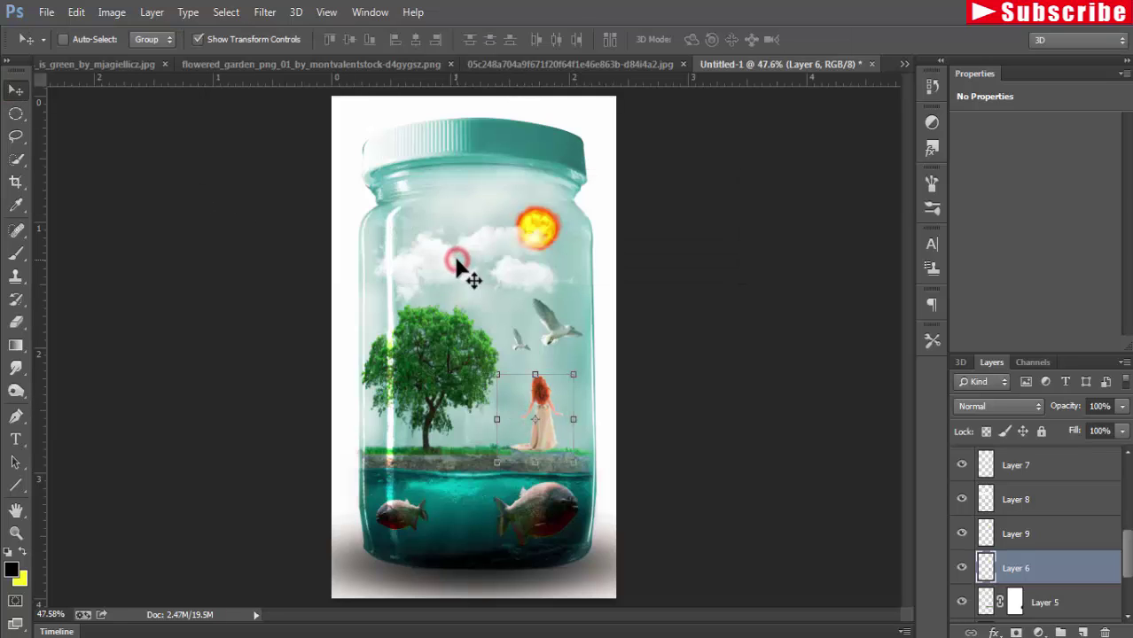
click(199, 39)
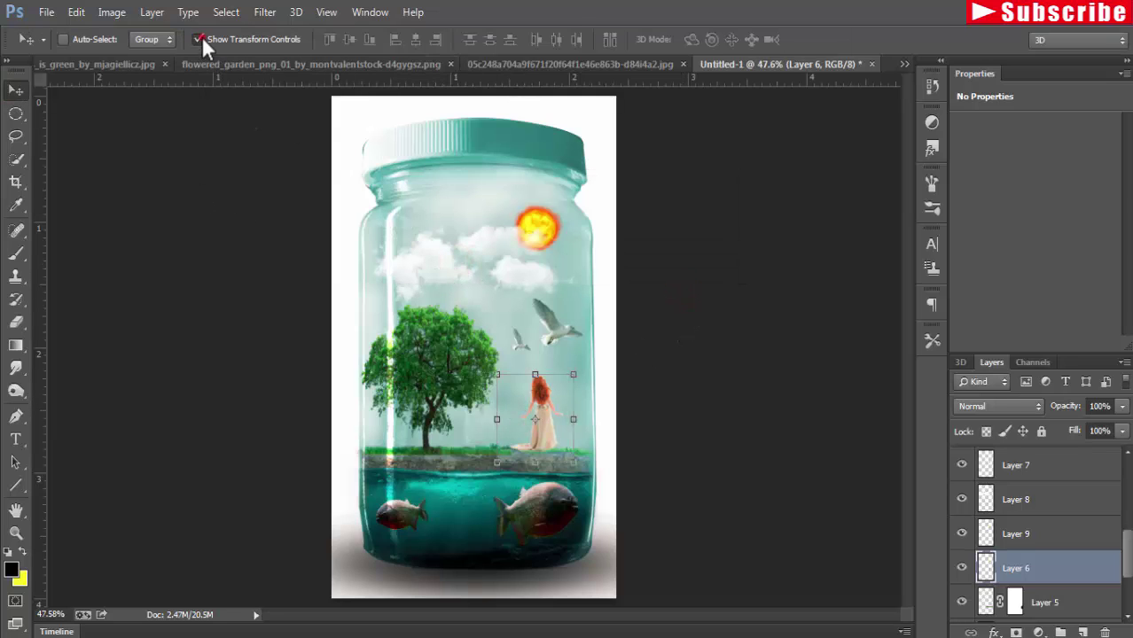